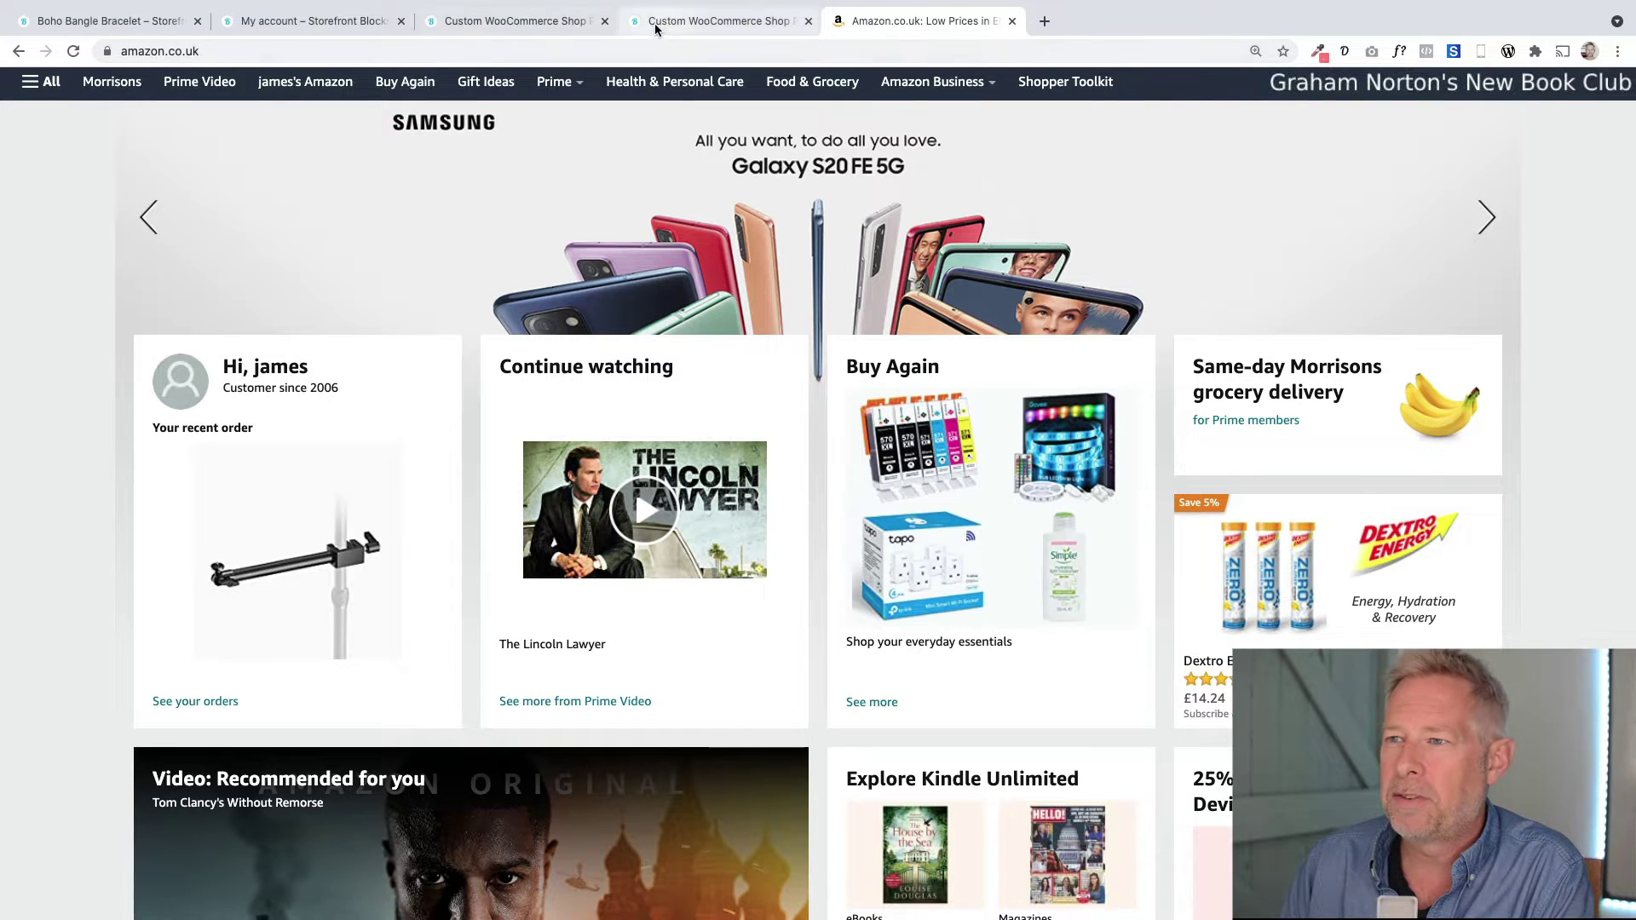
- Show the custom shop page and scroll to its Recently viewed grid of six products
click(522, 24)
scroll(280, 443, up, 5)
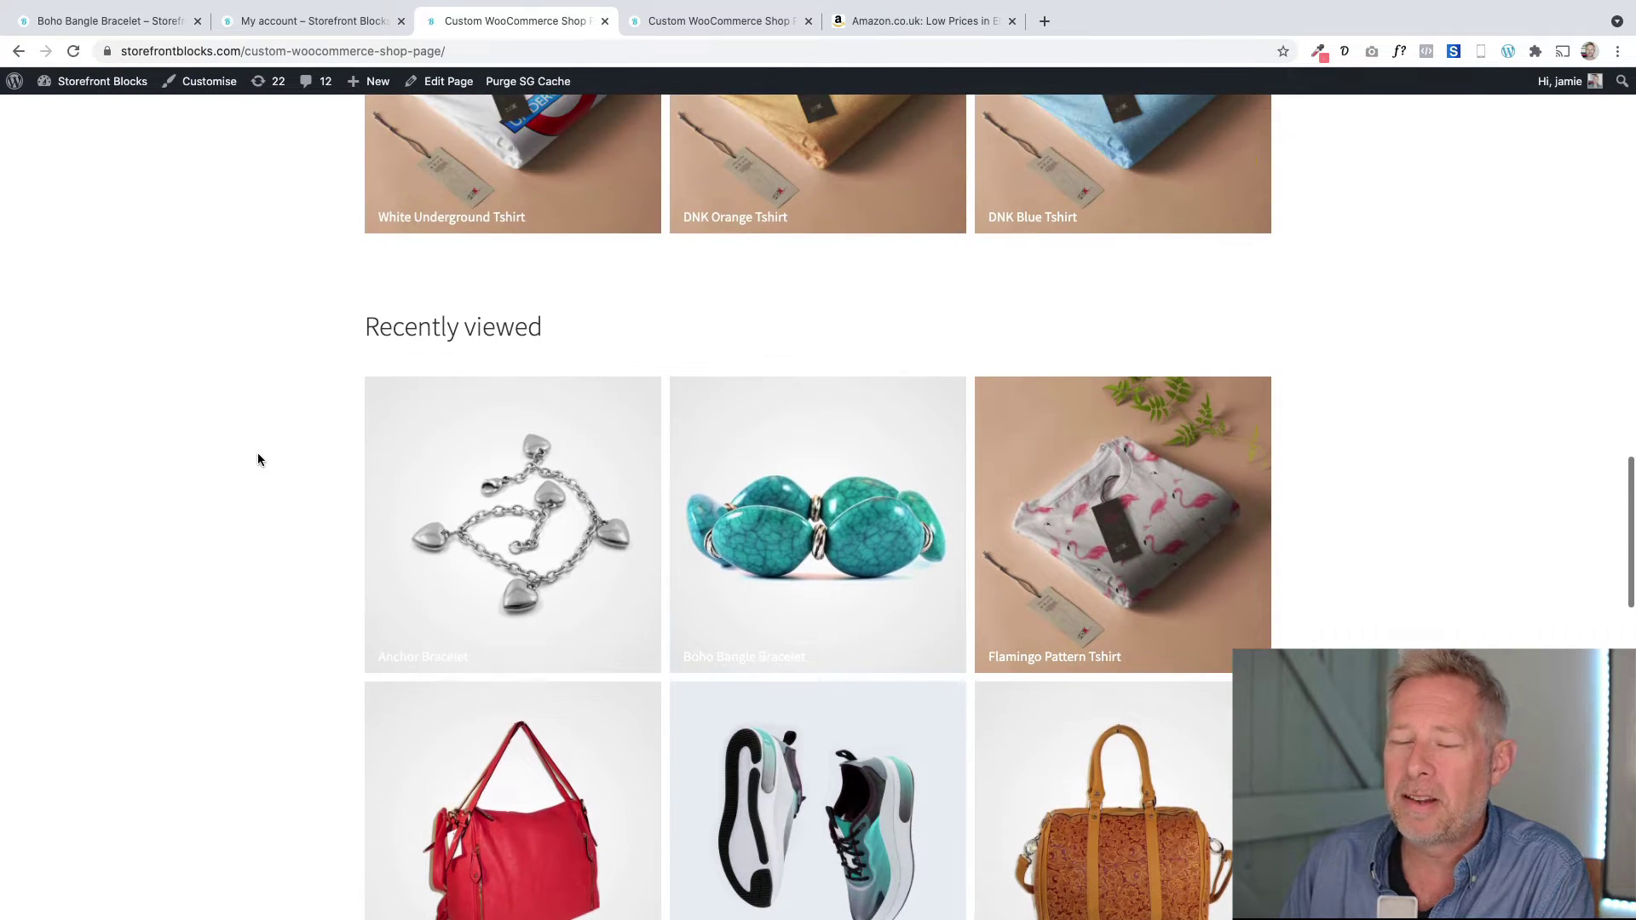
scroll(272, 488, up, 6)
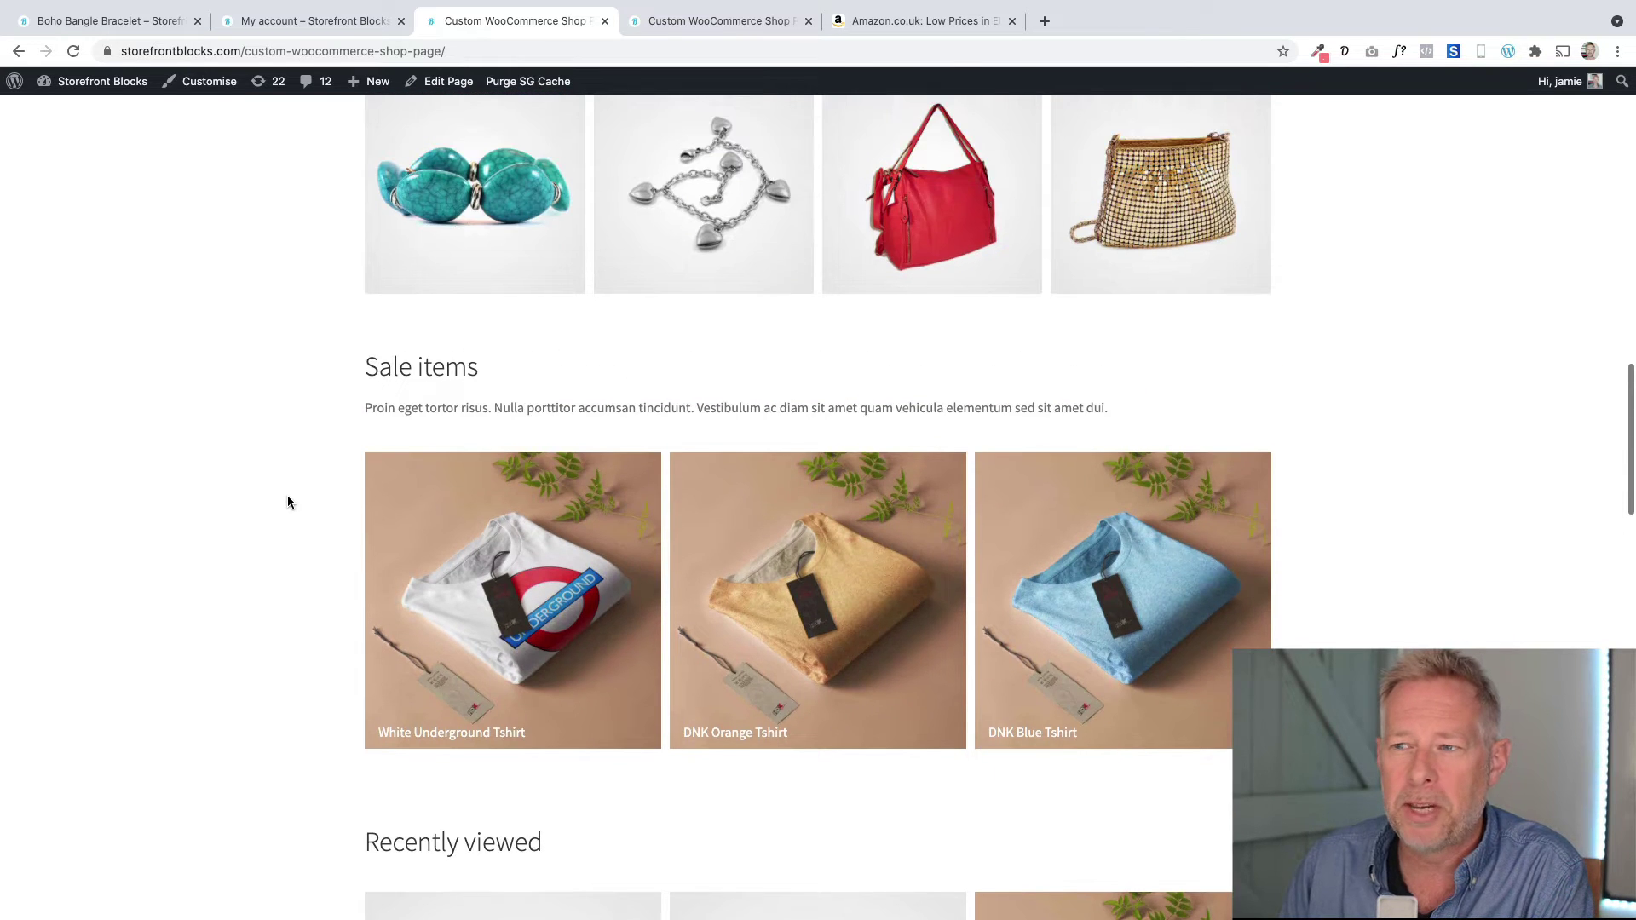
scroll(288, 504, up, 10)
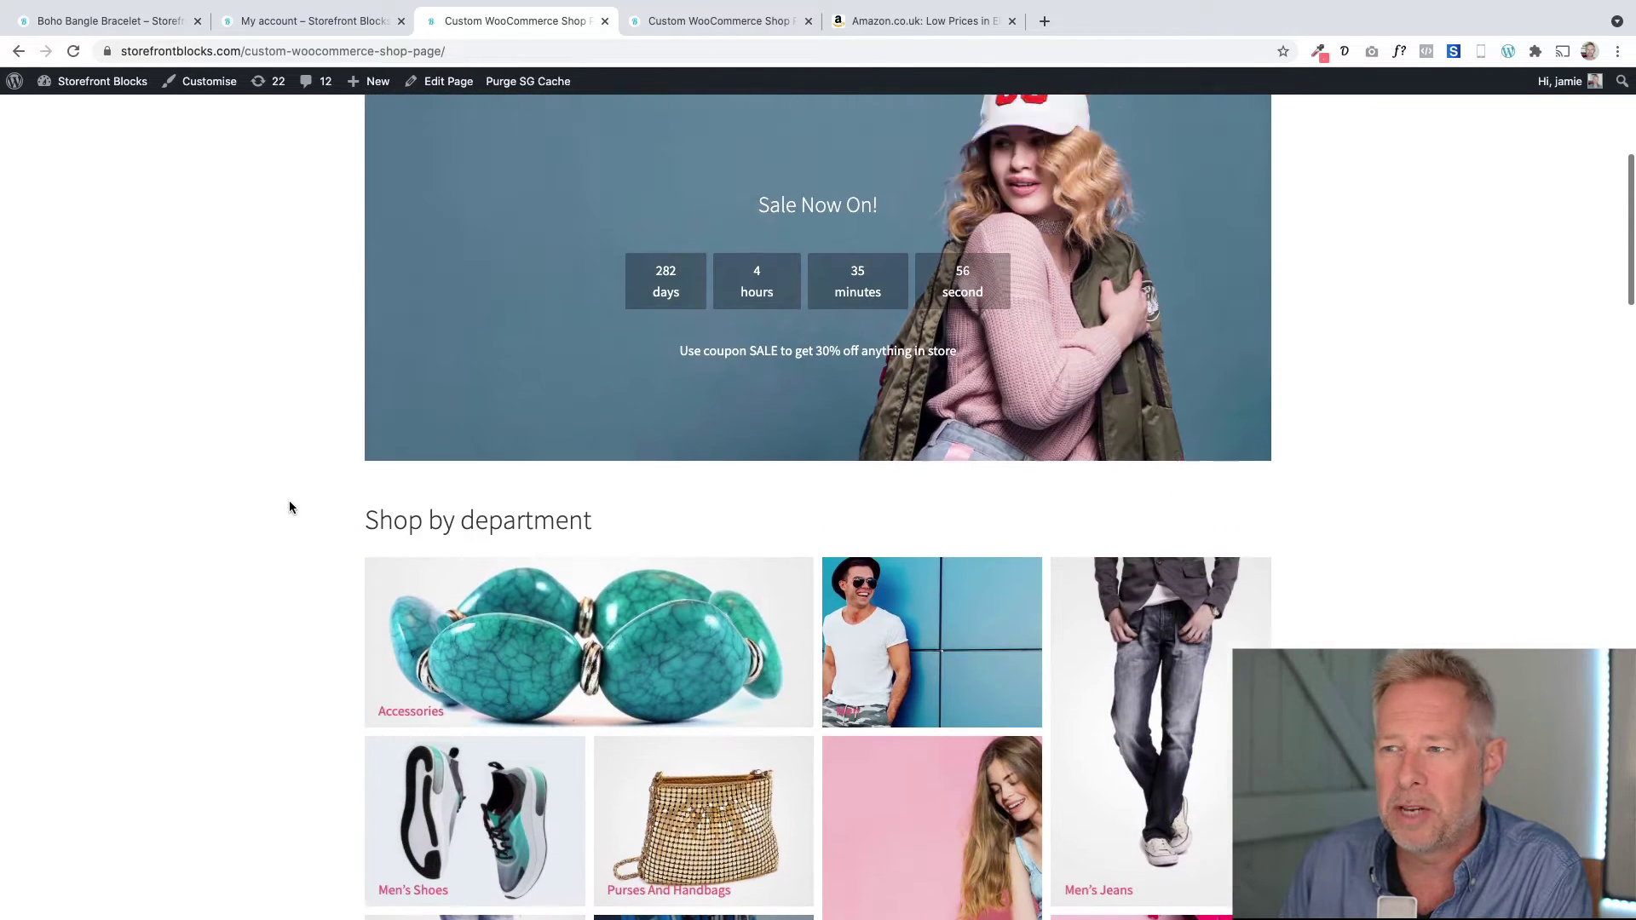
scroll(289, 507, down, 5)
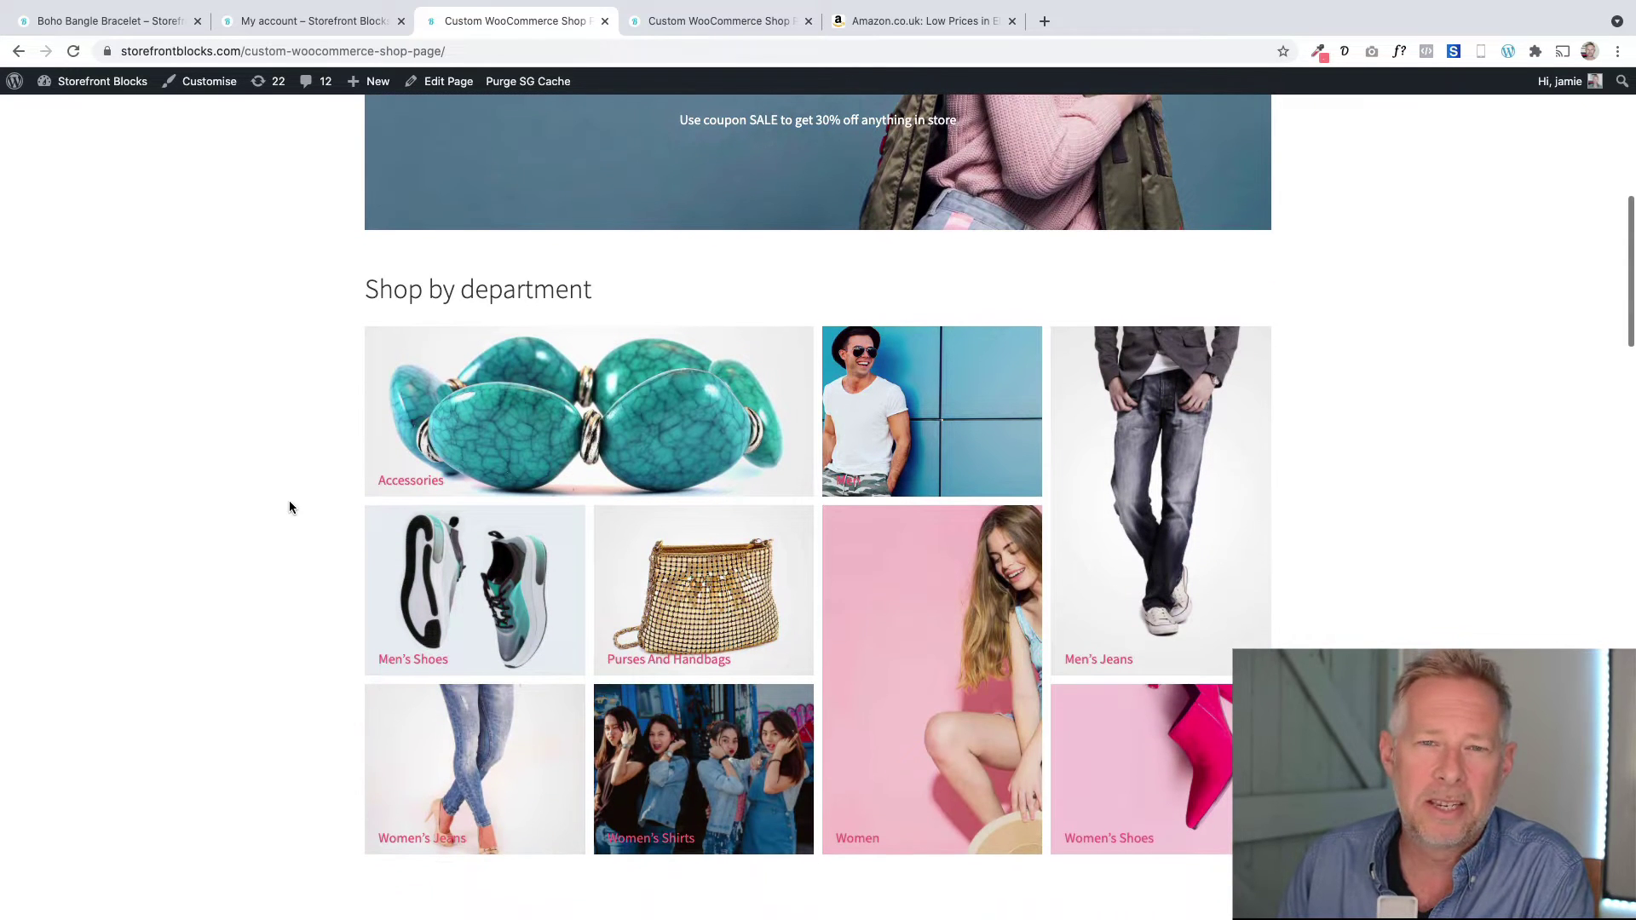
scroll(289, 507, down, 3)
scroll(289, 507, down, 15)
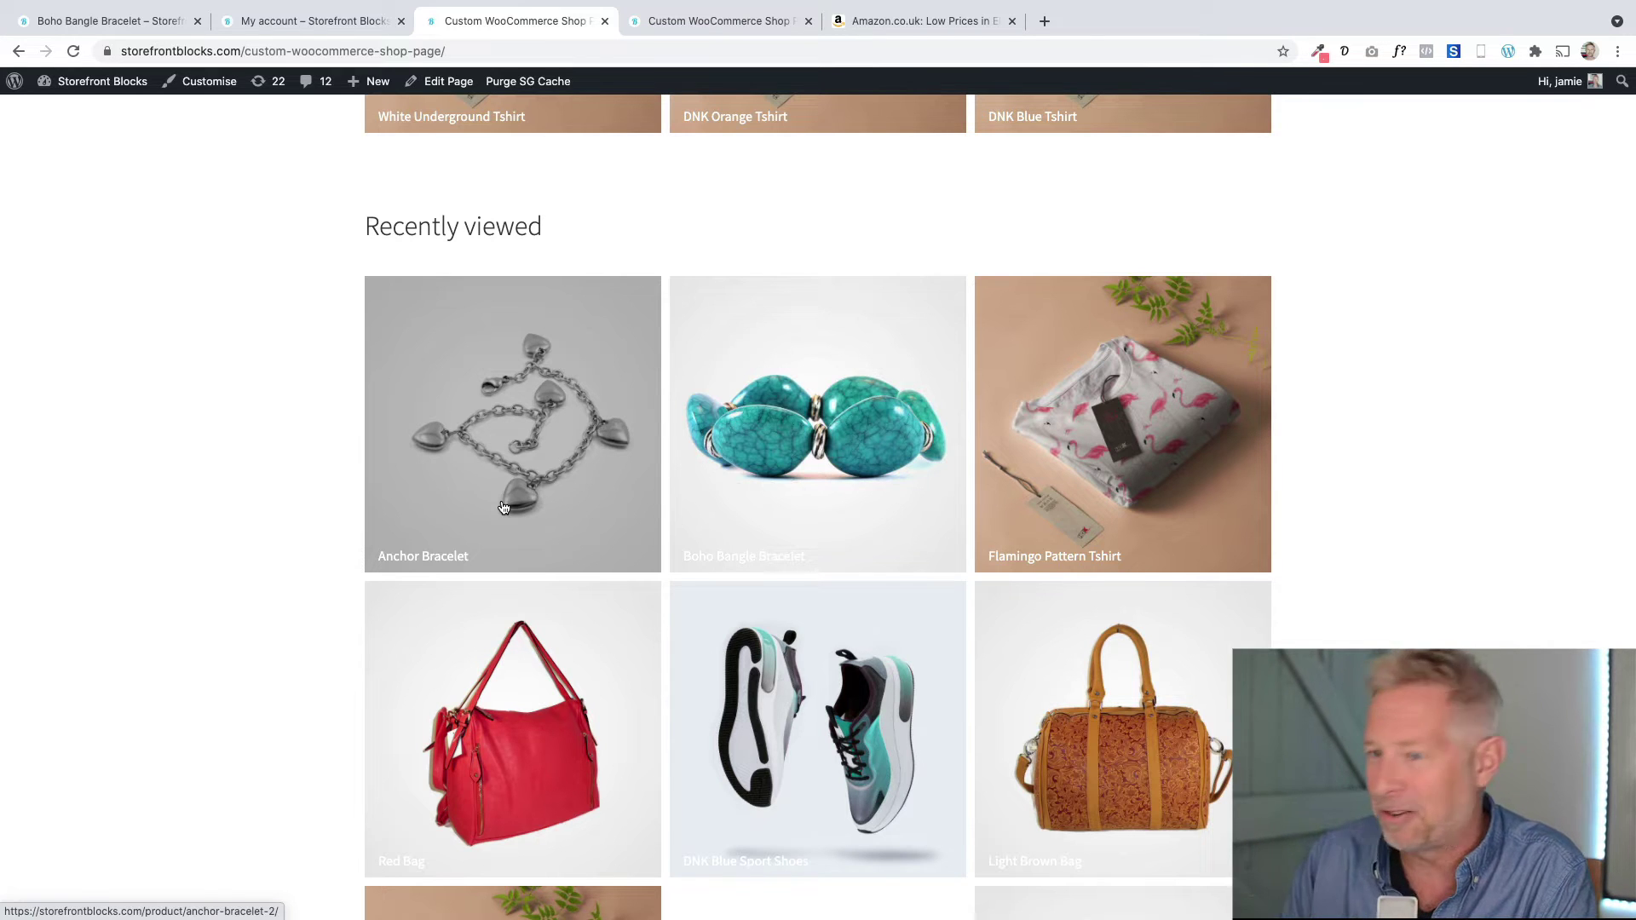
- View the My account page down to Your Recently viewed products, led by Anchor Bracelet
click(349, 24)
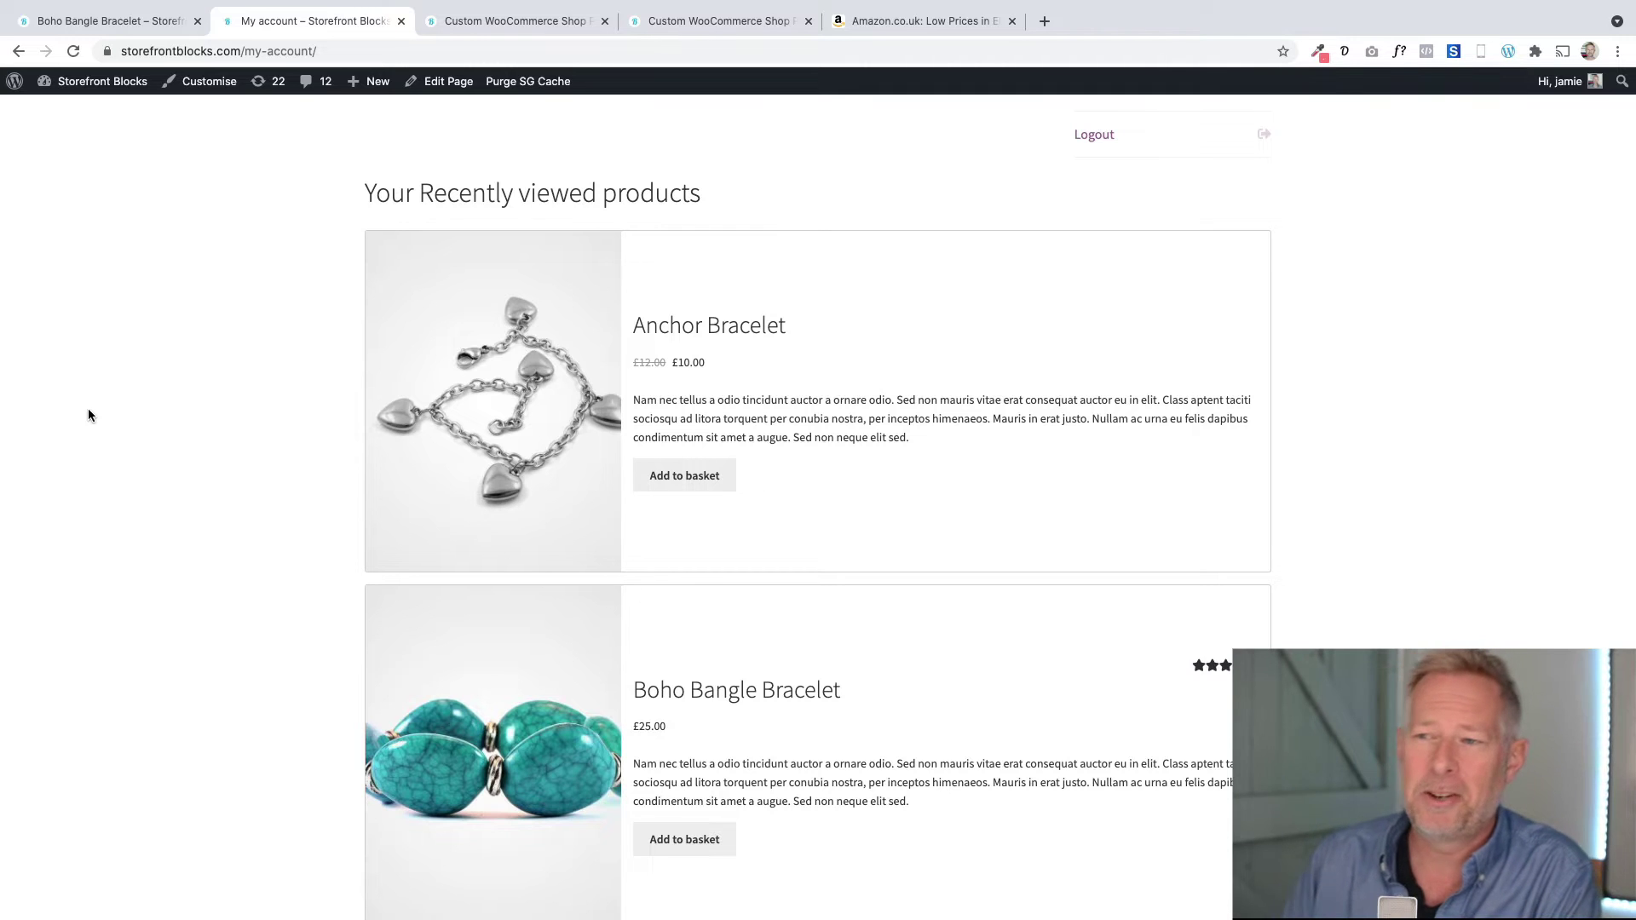
scroll(89, 415, up, 7)
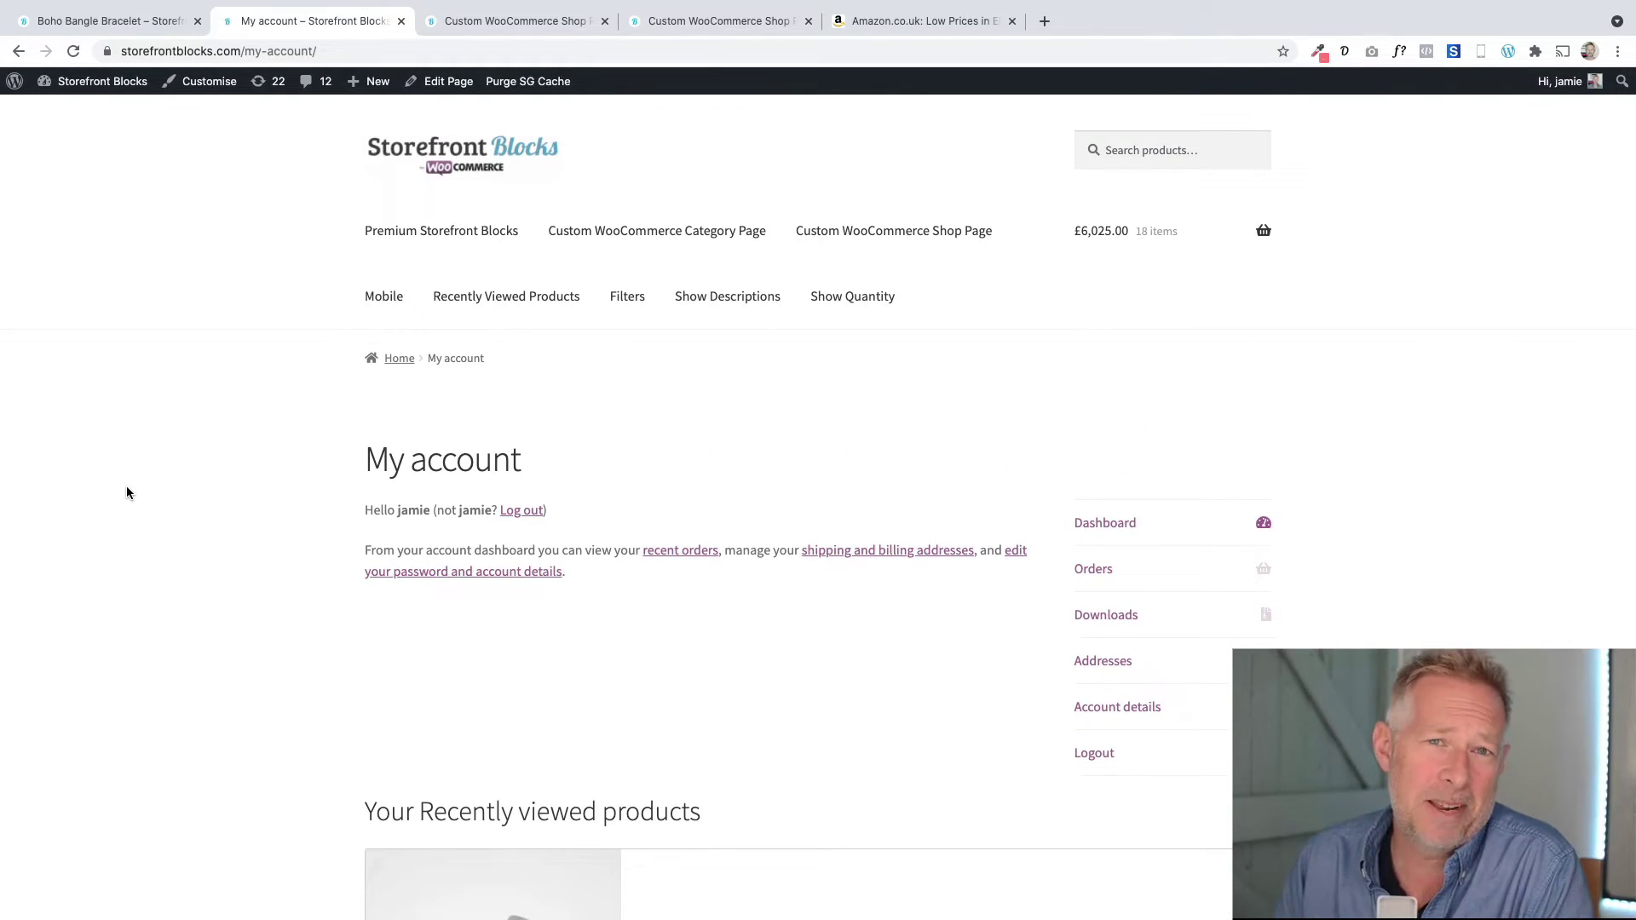
scroll(201, 587, down, 4)
scroll(201, 587, down, 2)
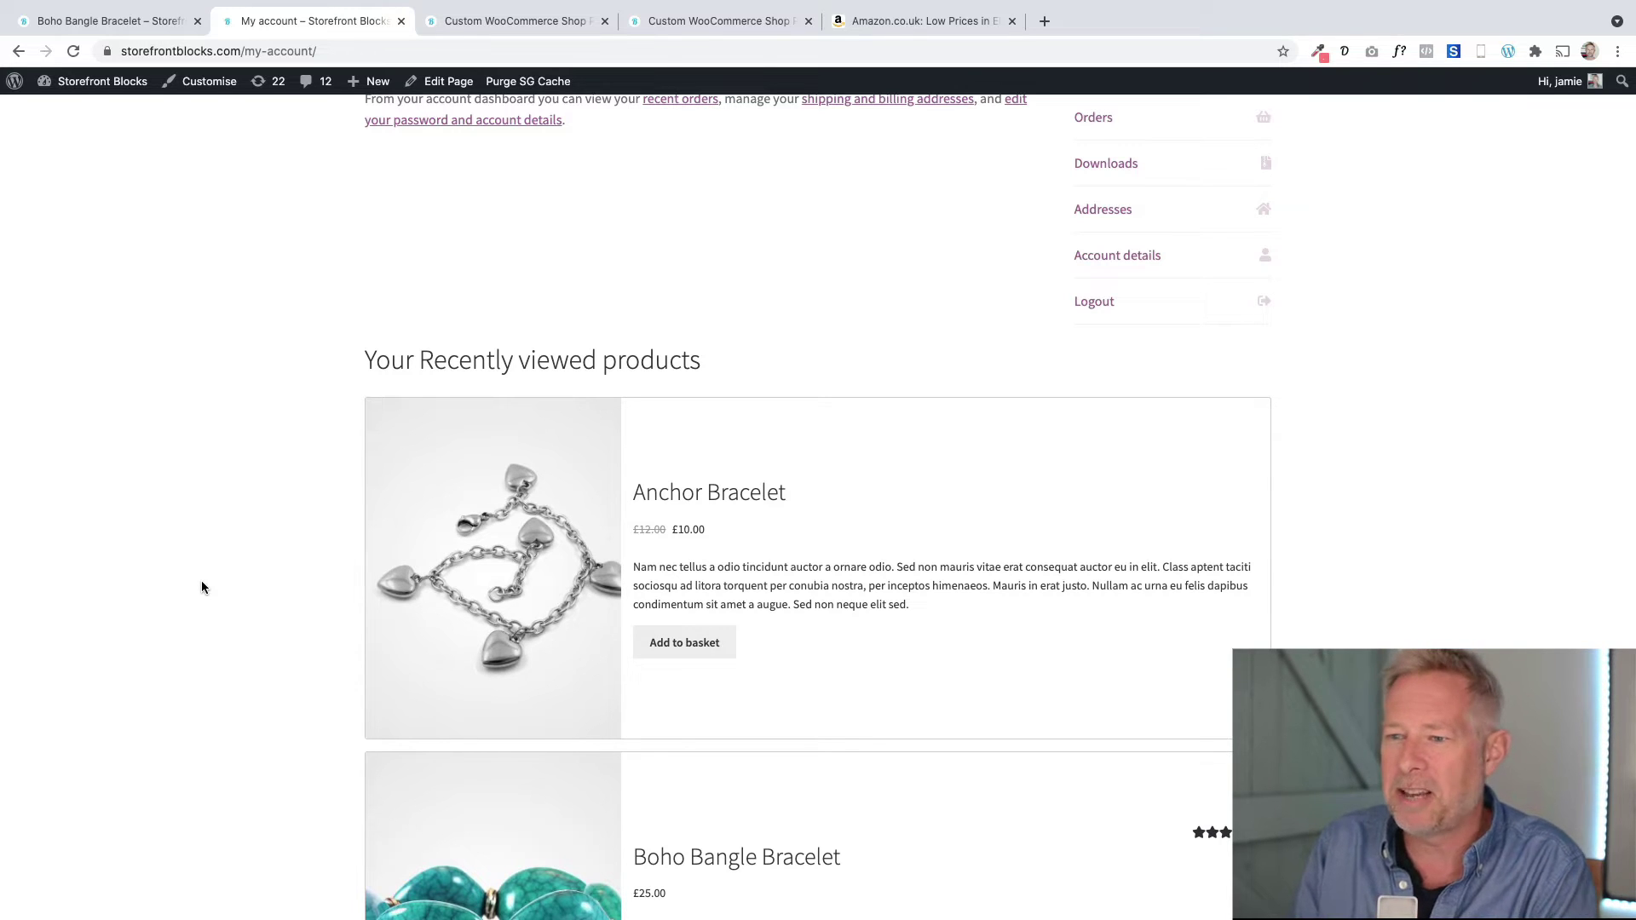
scroll(397, 734, down, 3)
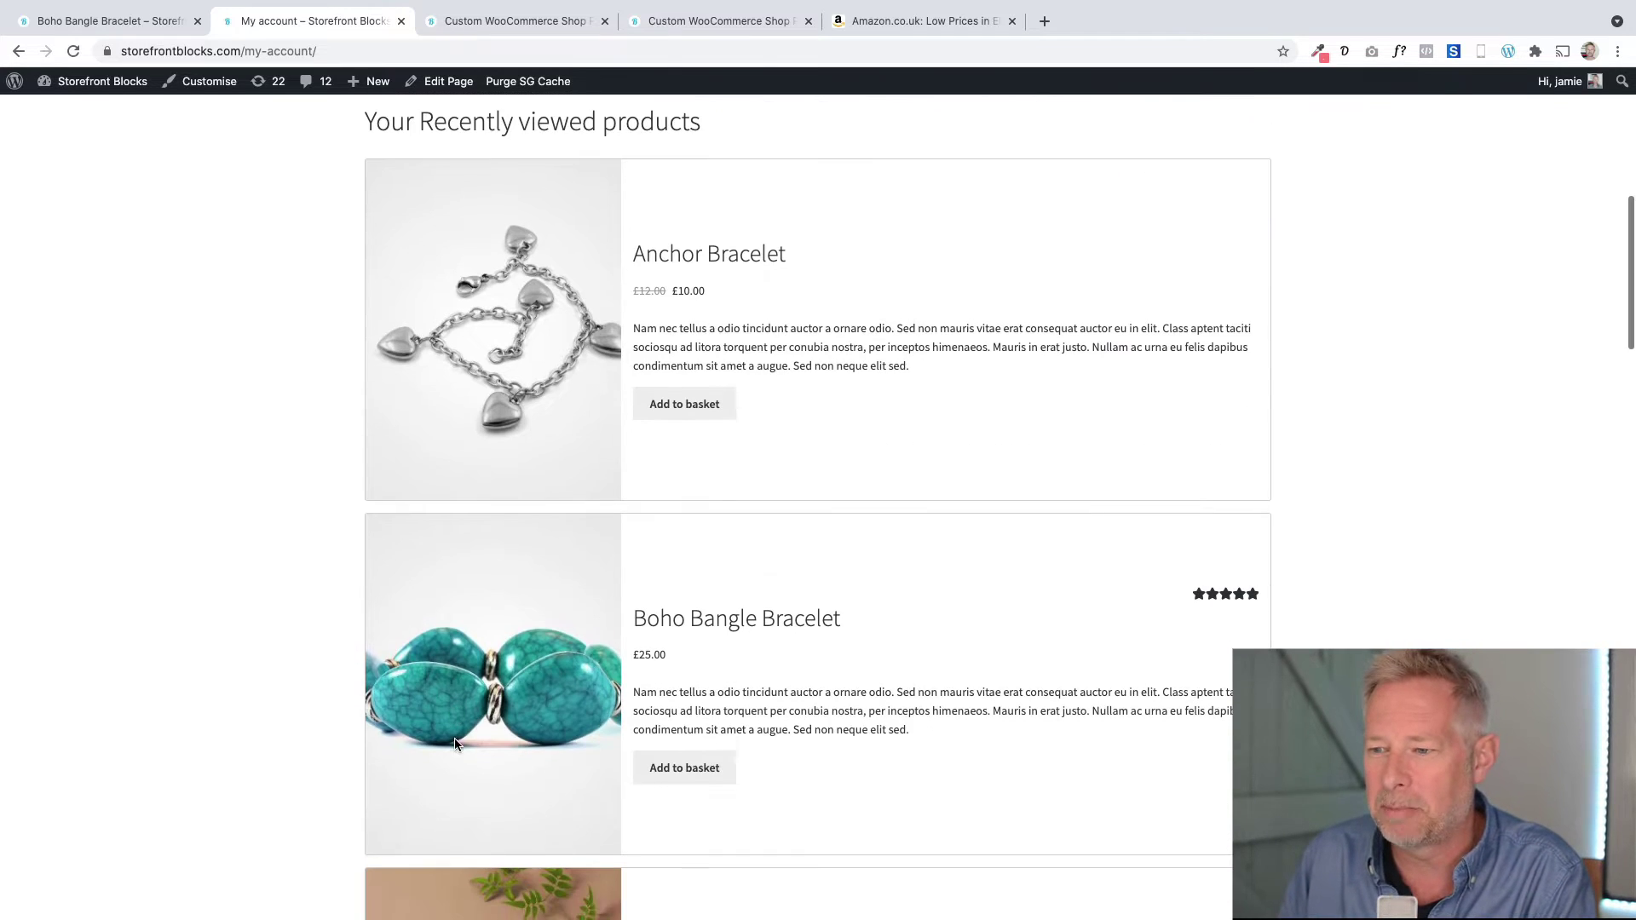
- Browse the Boho Bangle Bracelet page, showing its second product image and Recently viewed section
click(126, 25)
scroll(145, 524, up, 1)
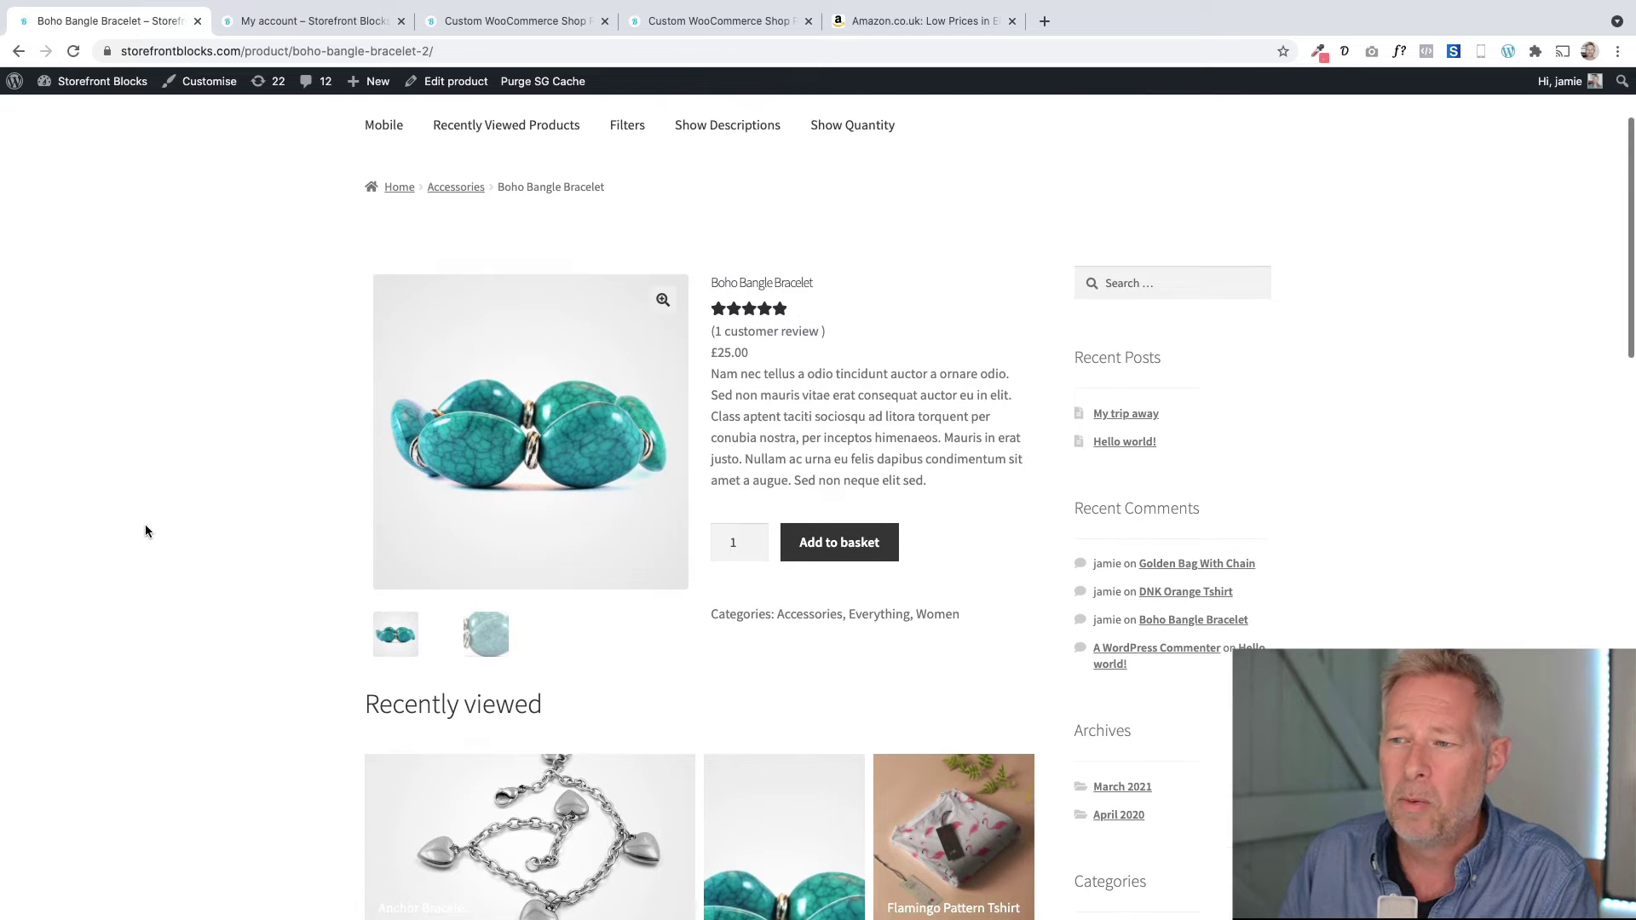
scroll(145, 524, up, 2)
scroll(144, 524, down, 3)
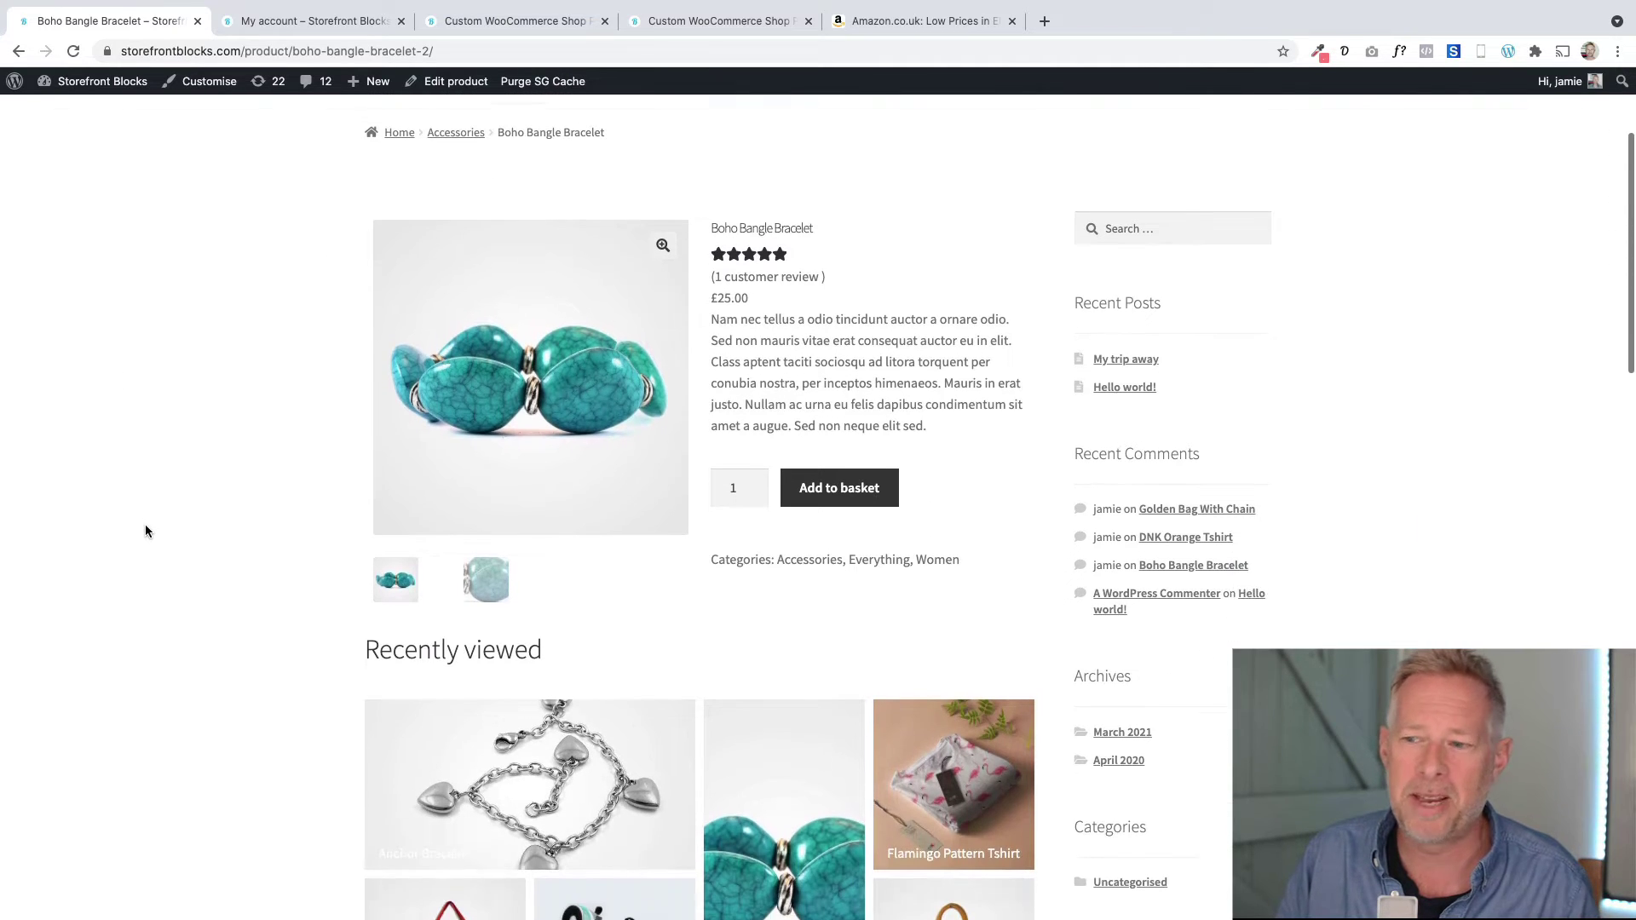
click(496, 530)
scroll(497, 530, down, 5)
scroll(342, 492, up, 5)
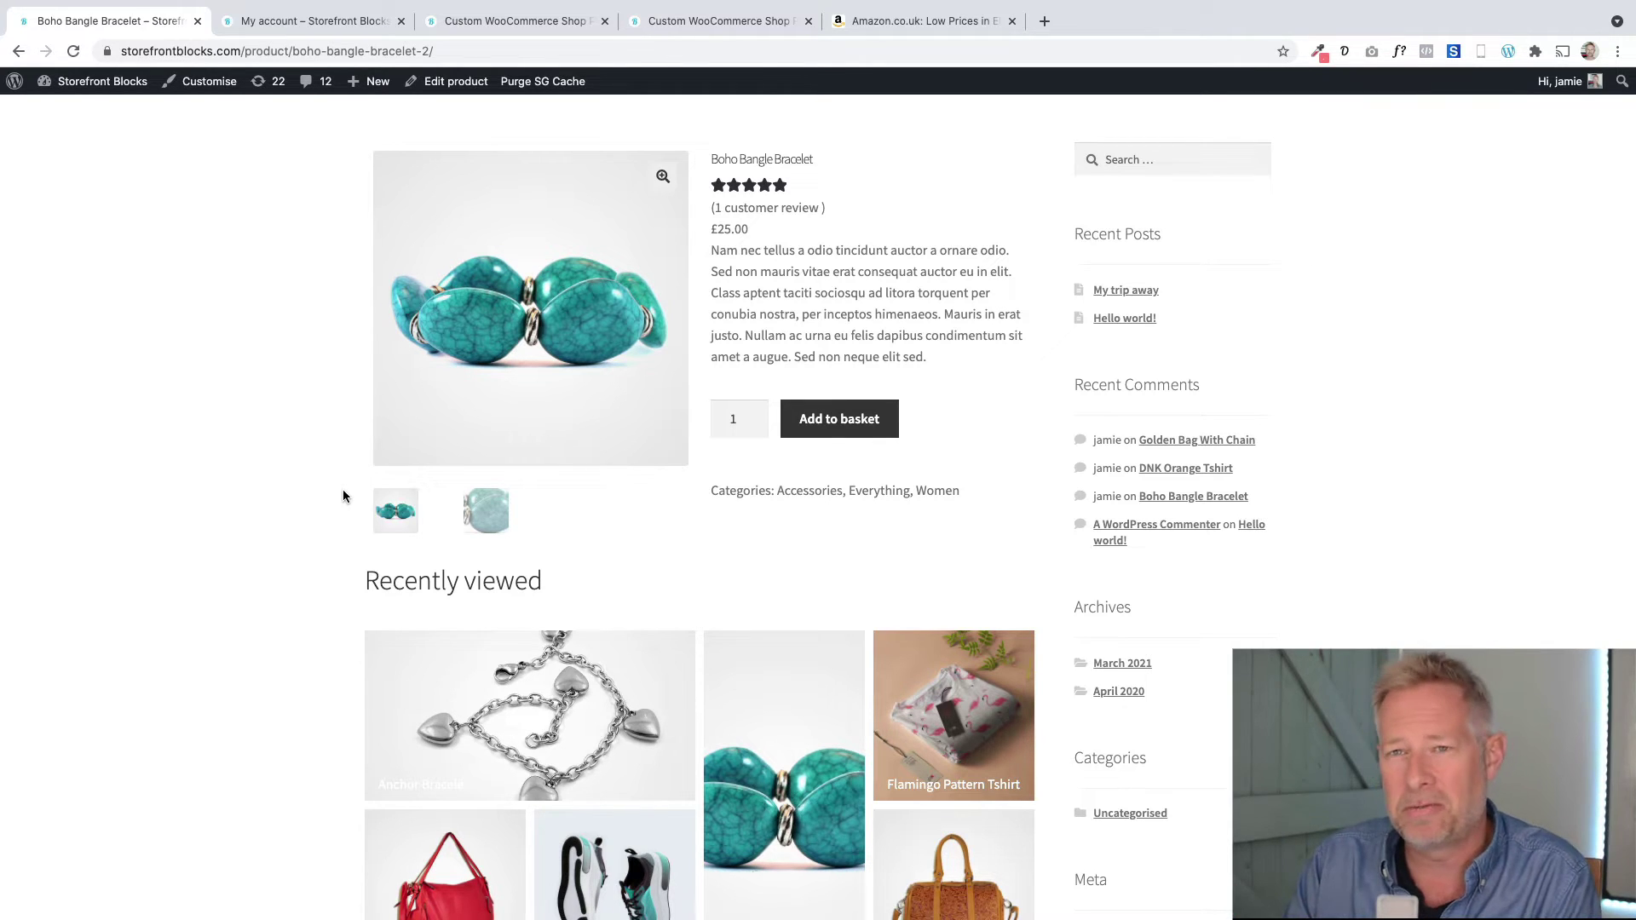
scroll(344, 489, down, 3)
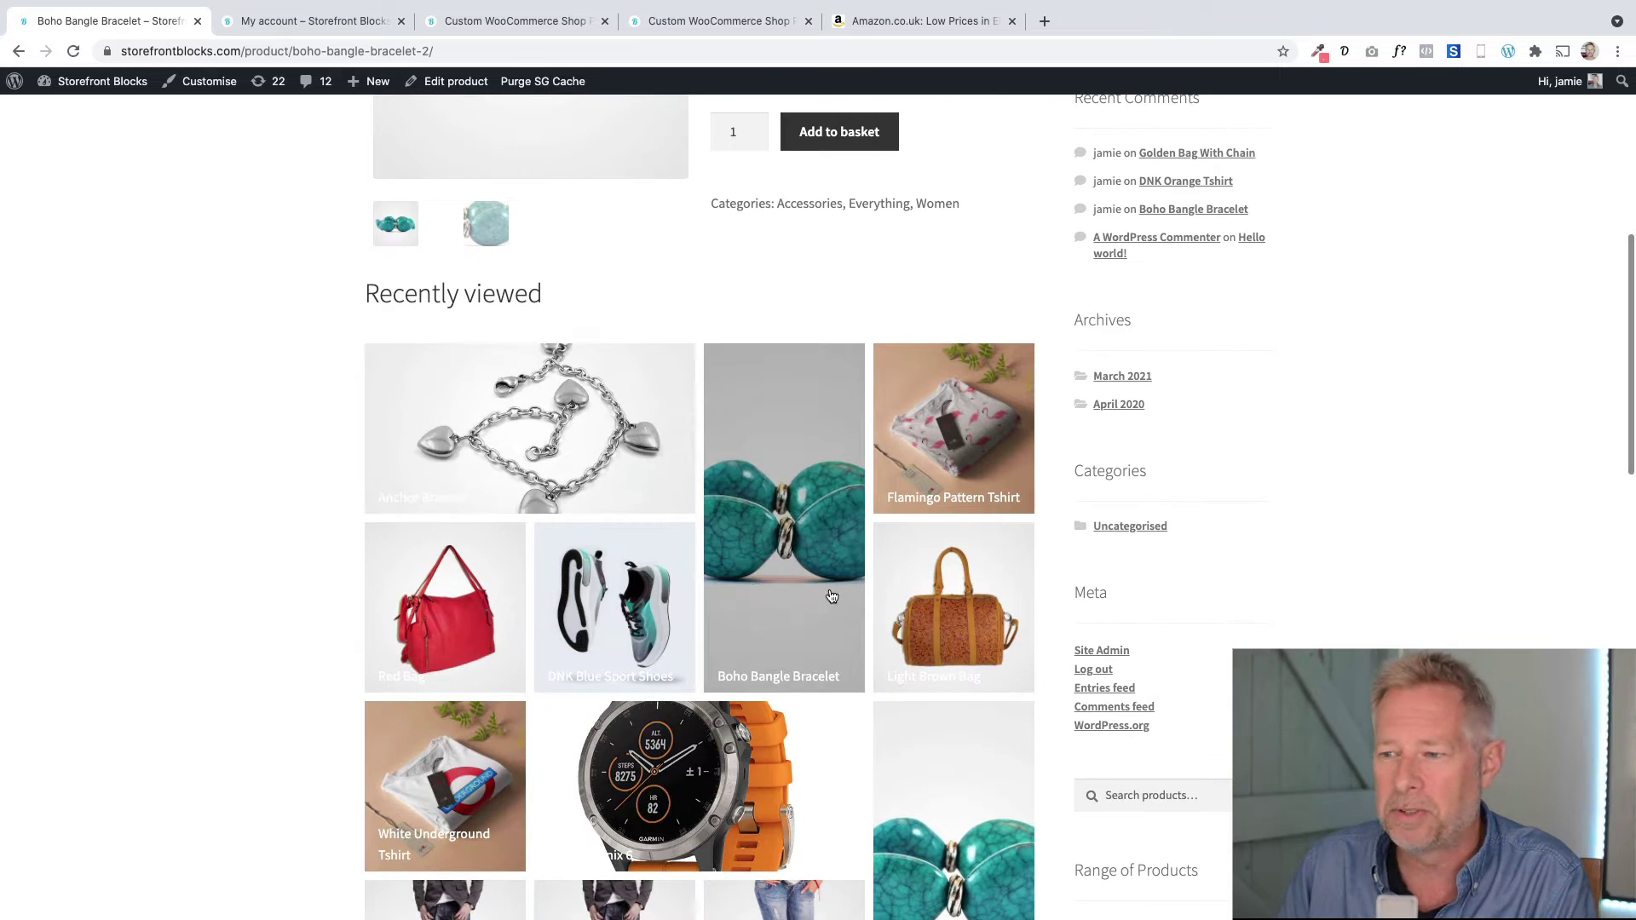
- Check the My account page, then return to the custom shop page's Recently viewed grid
click(327, 31)
scroll(826, 394, down, 2)
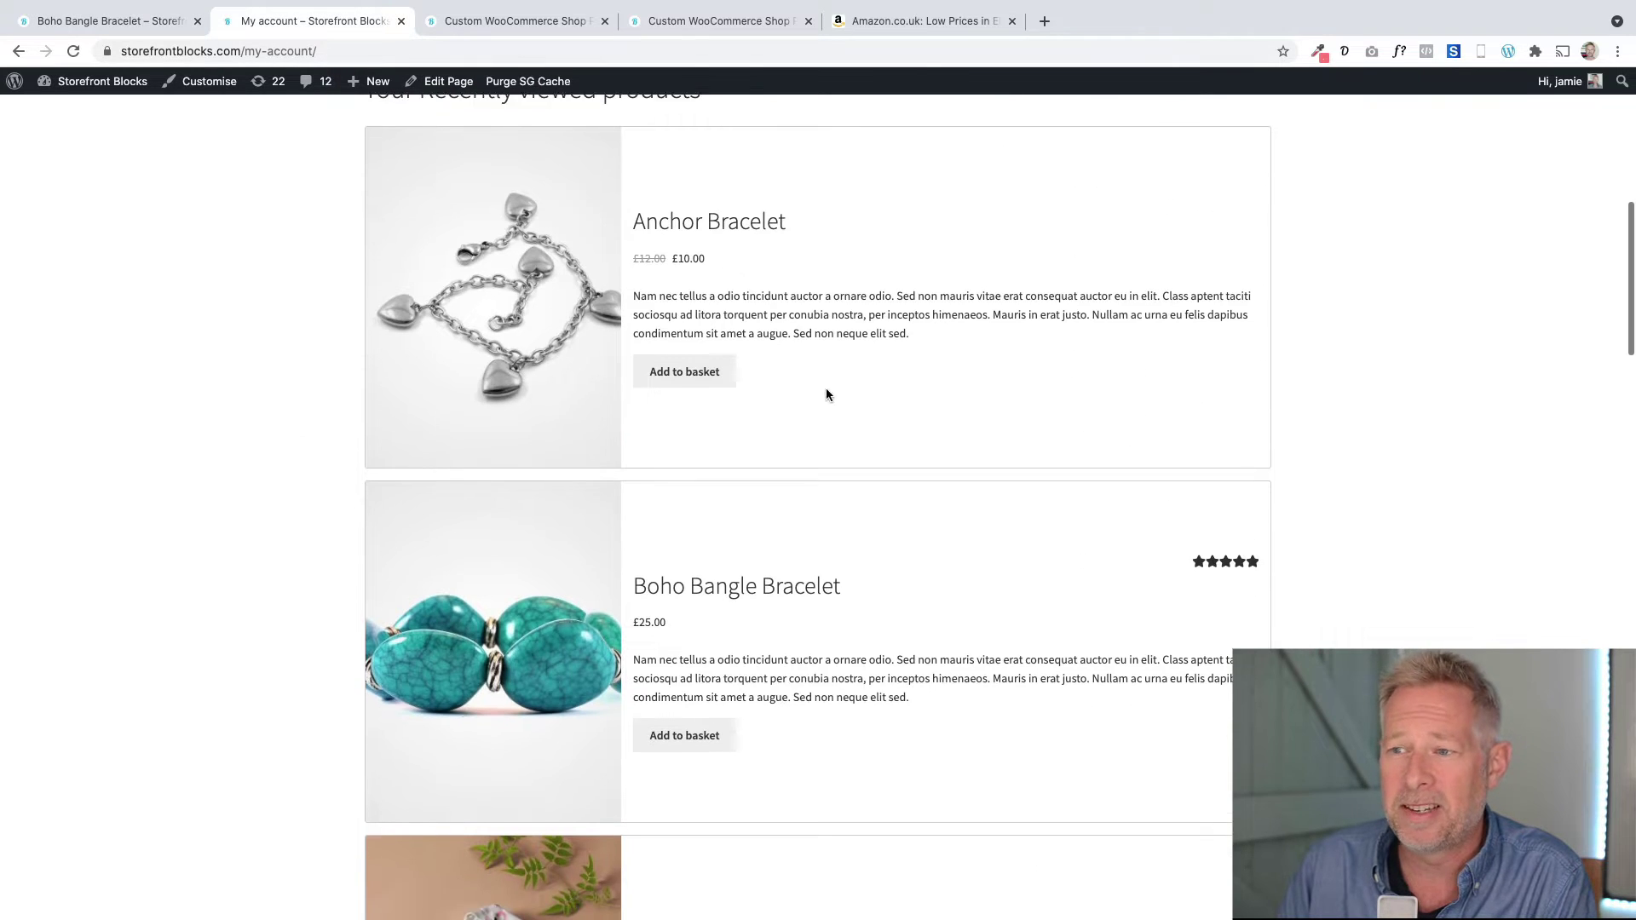
click(516, 20)
scroll(349, 393, down, 3)
scroll(349, 393, up, 2)
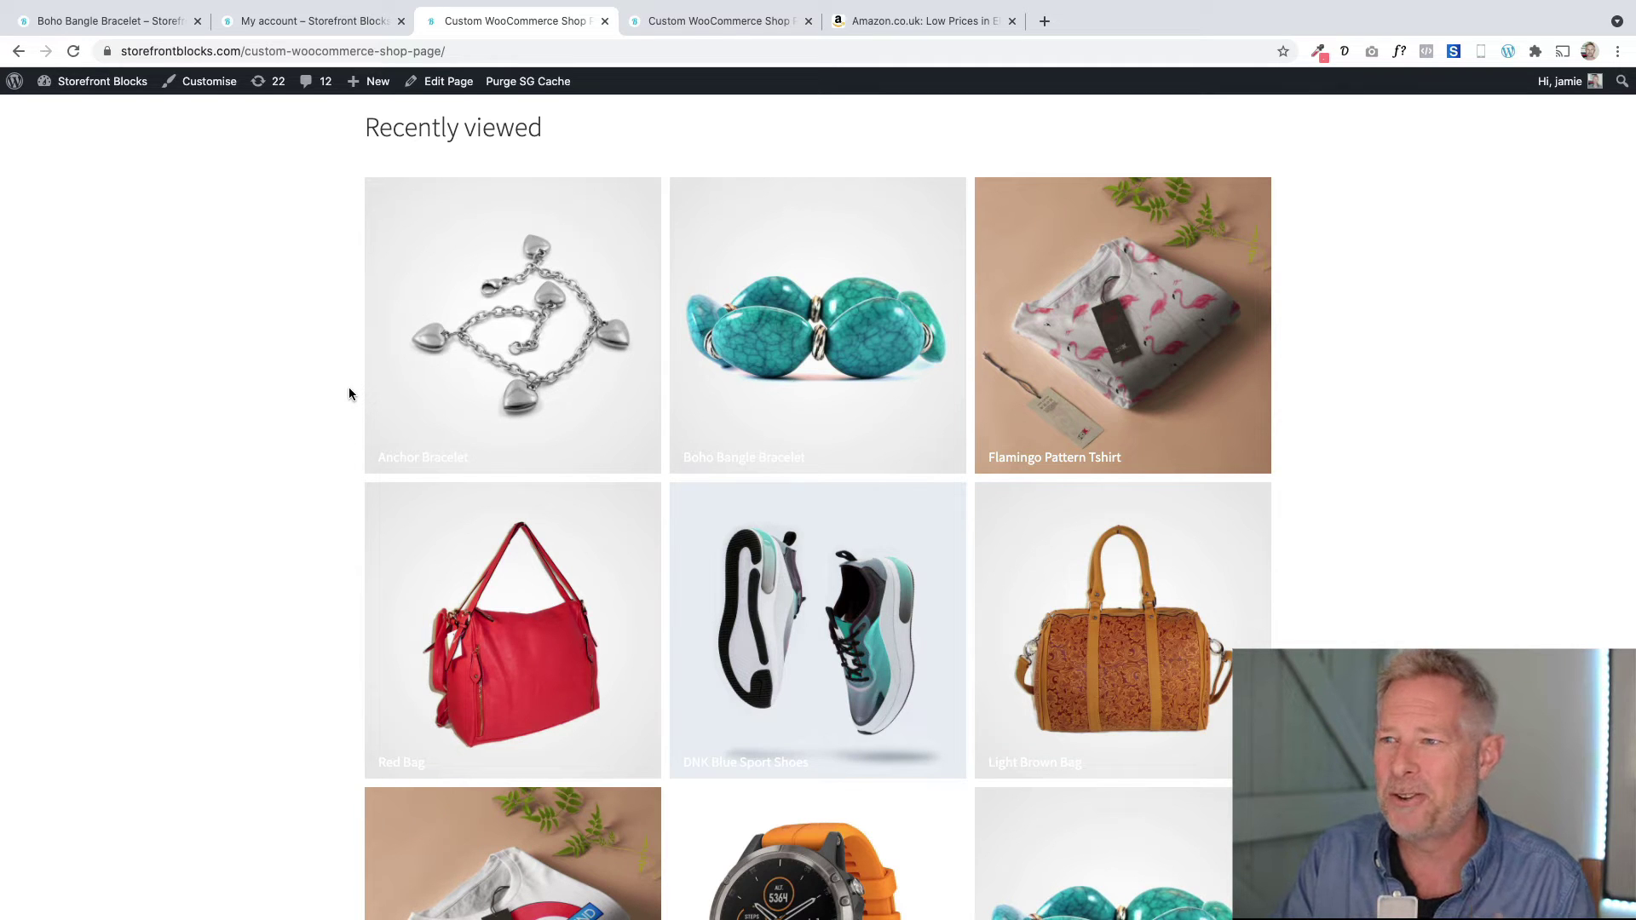
- Open Red Bag via the Purses And Handbags category, then return to the first custom shop page
click(692, 24)
scroll(613, 378, up, 10)
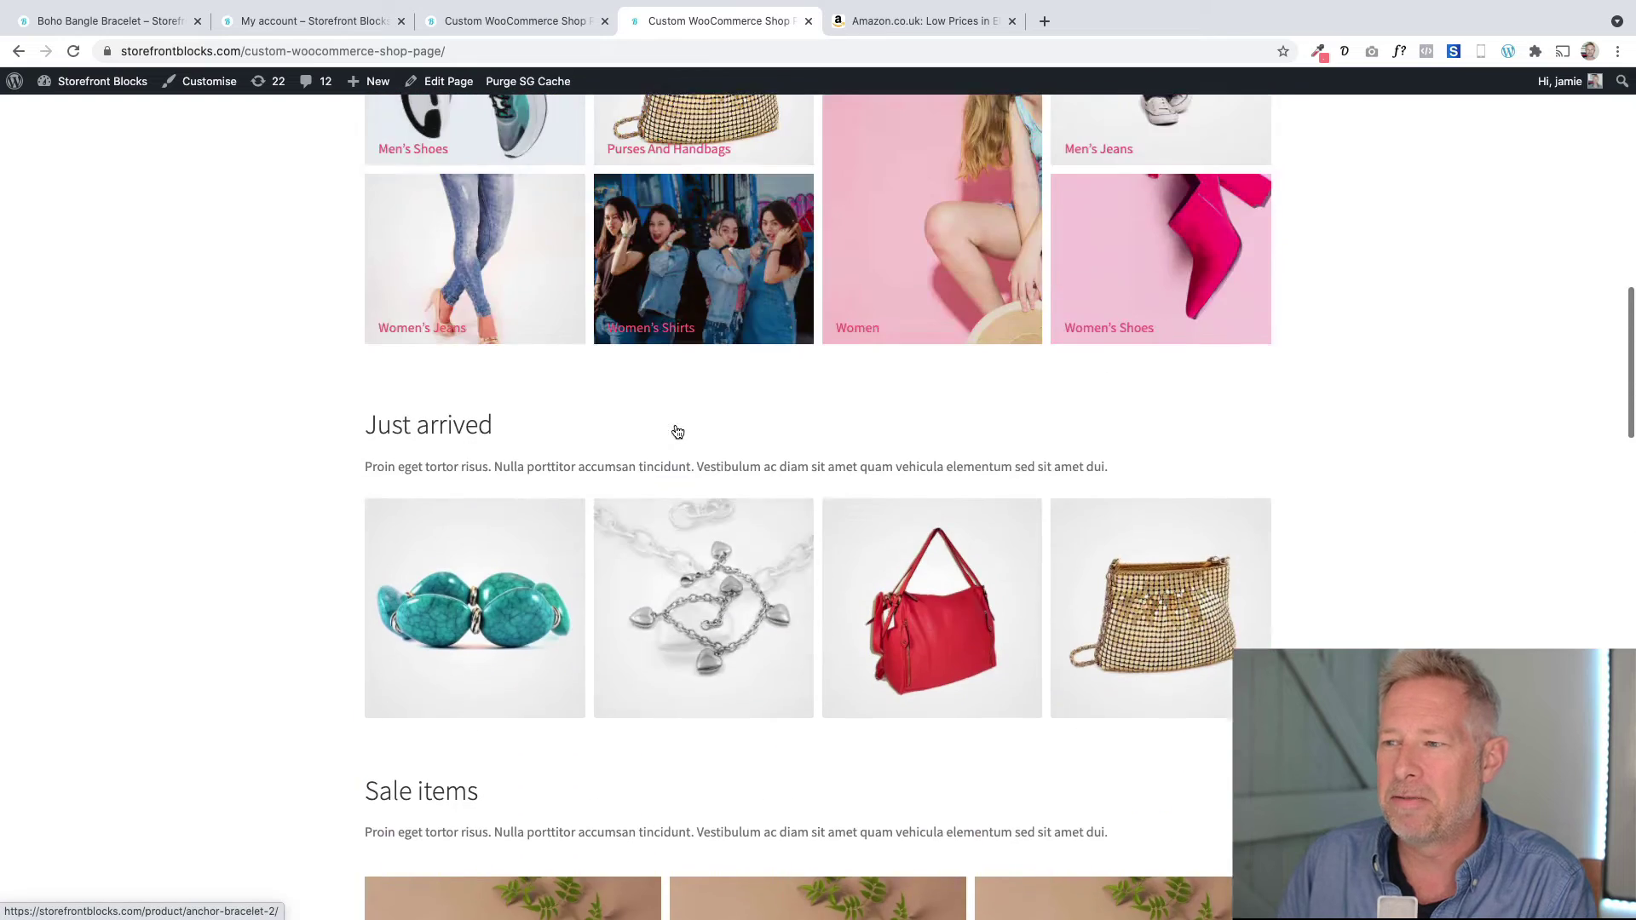
scroll(677, 432, up, 12)
scroll(678, 432, down, 10)
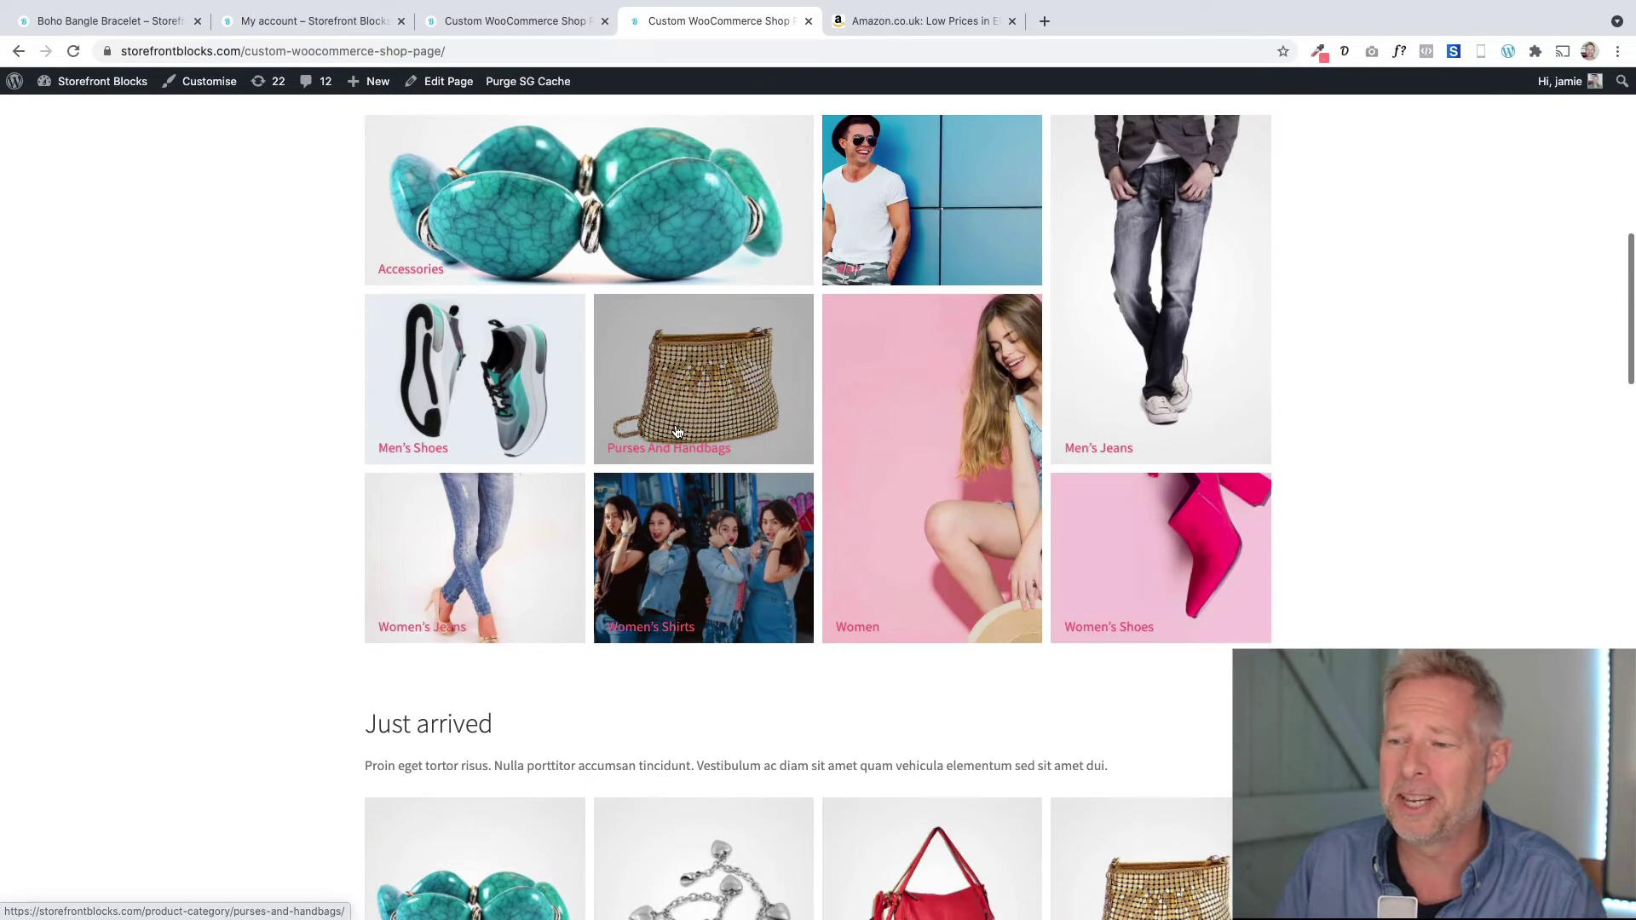
click(678, 432)
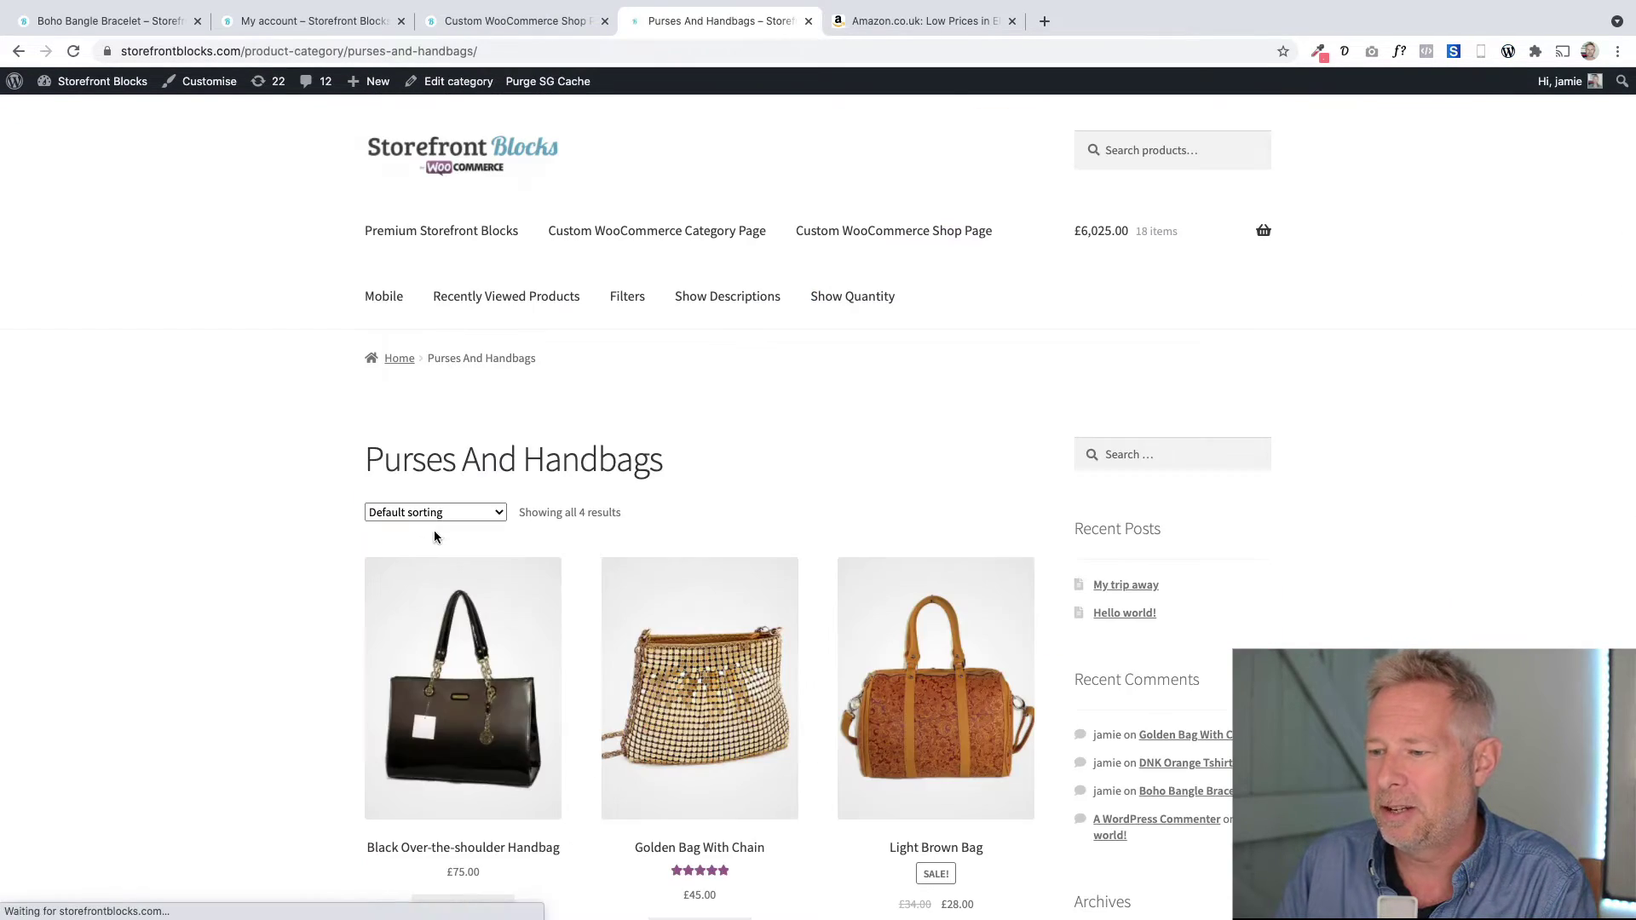
scroll(435, 536, down, 7)
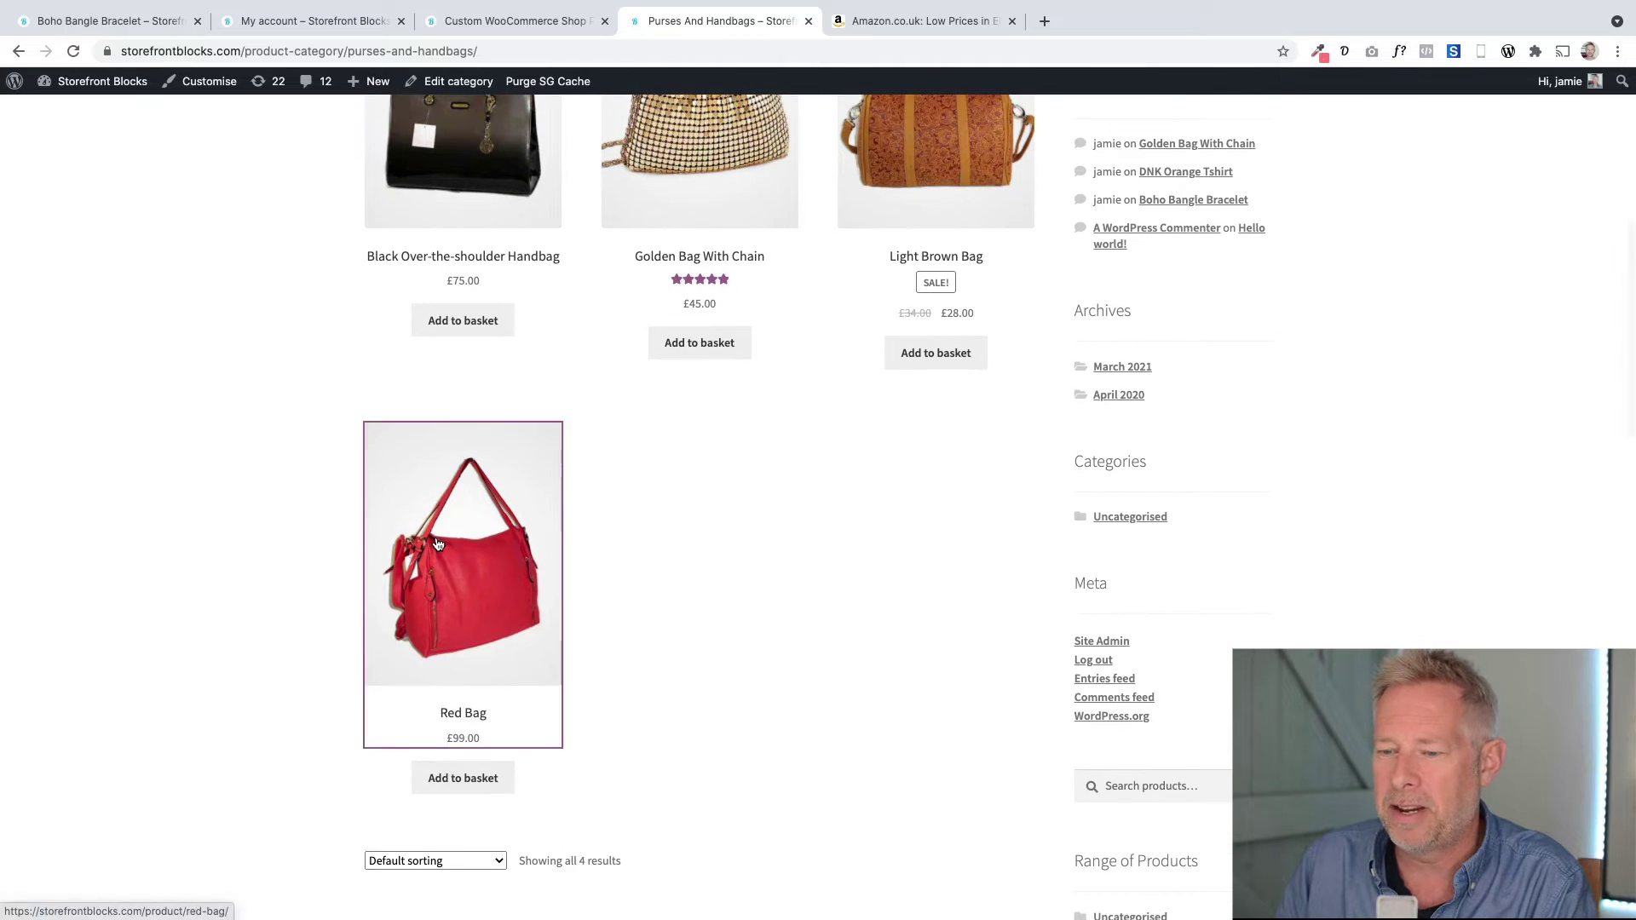
click(438, 544)
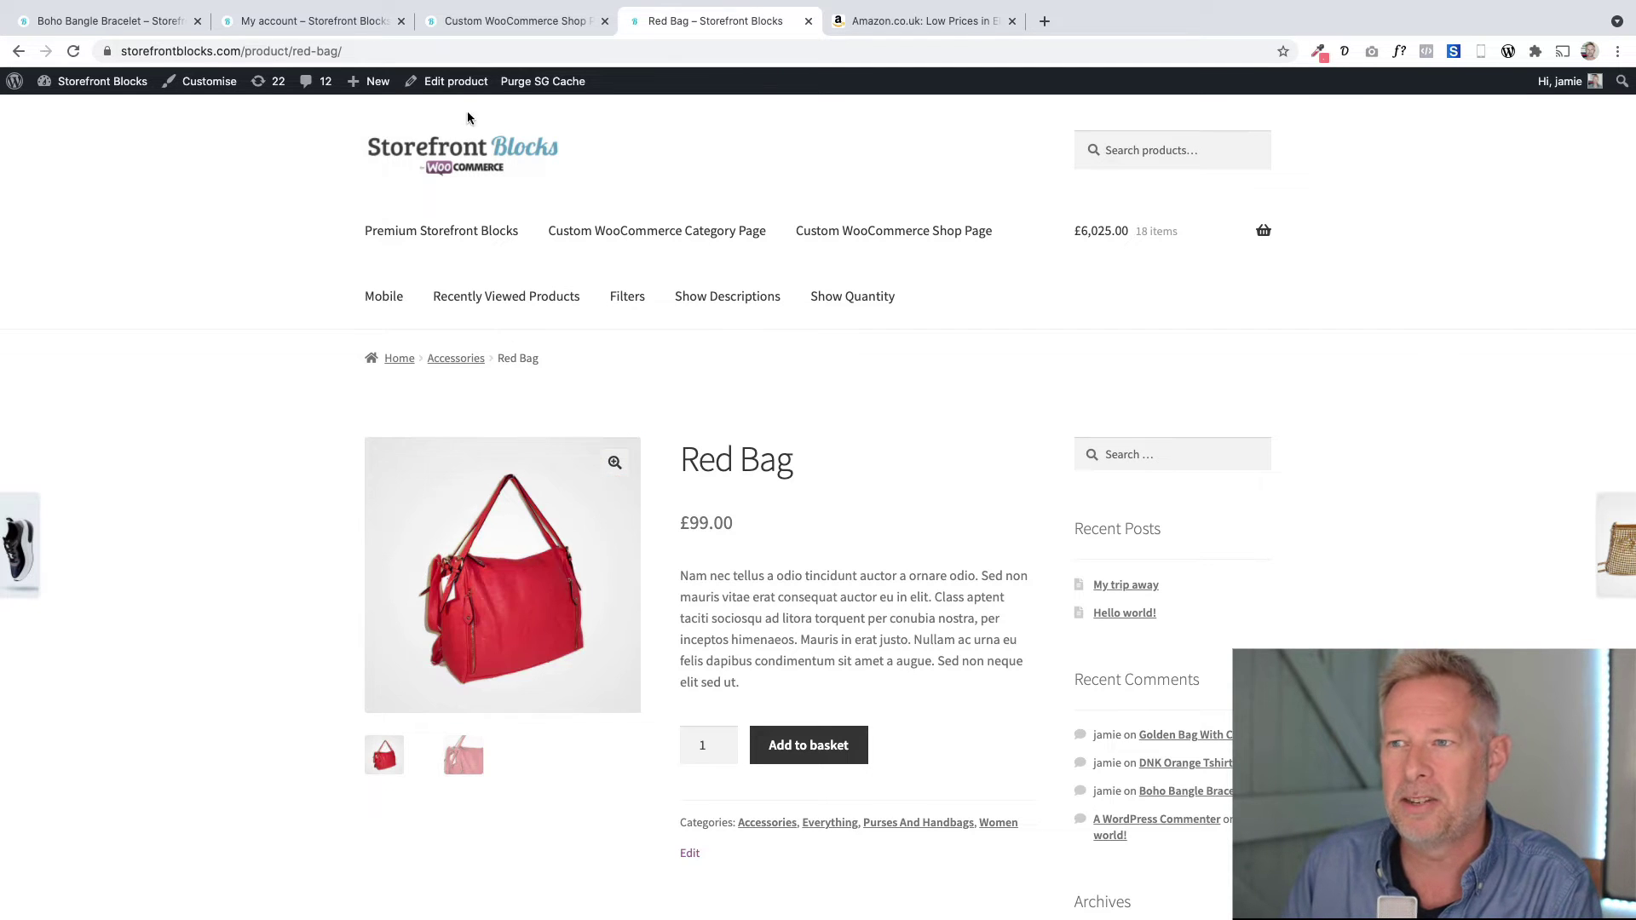
click(473, 25)
- Reload the custom shop page and the My account page to refresh recently viewed products
click(480, 47)
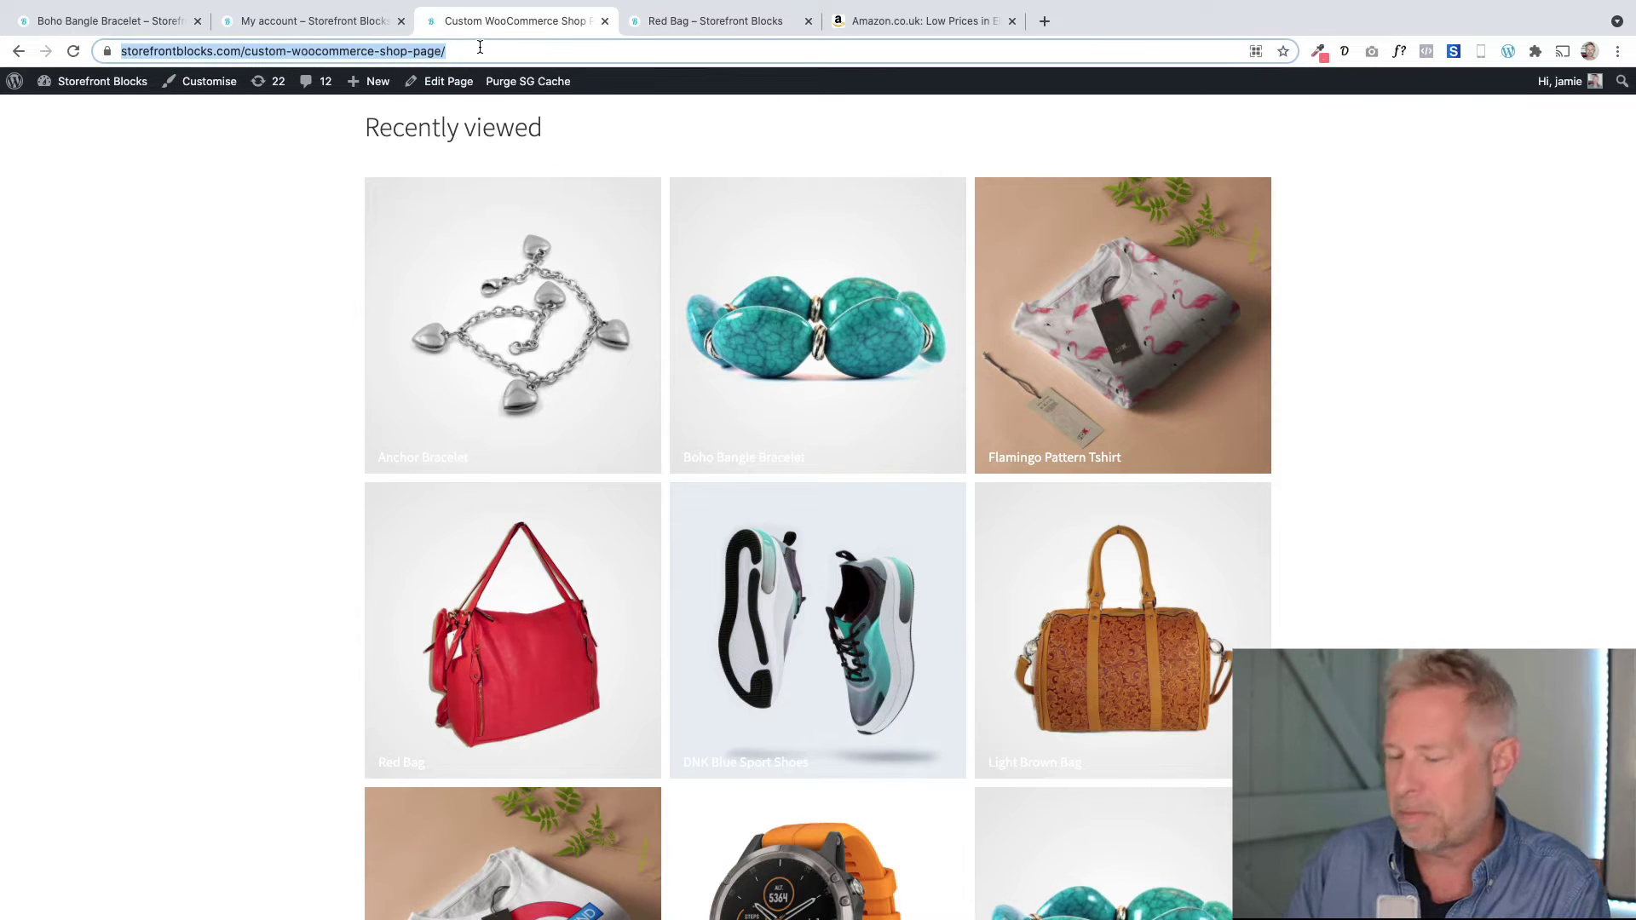
key(Return)
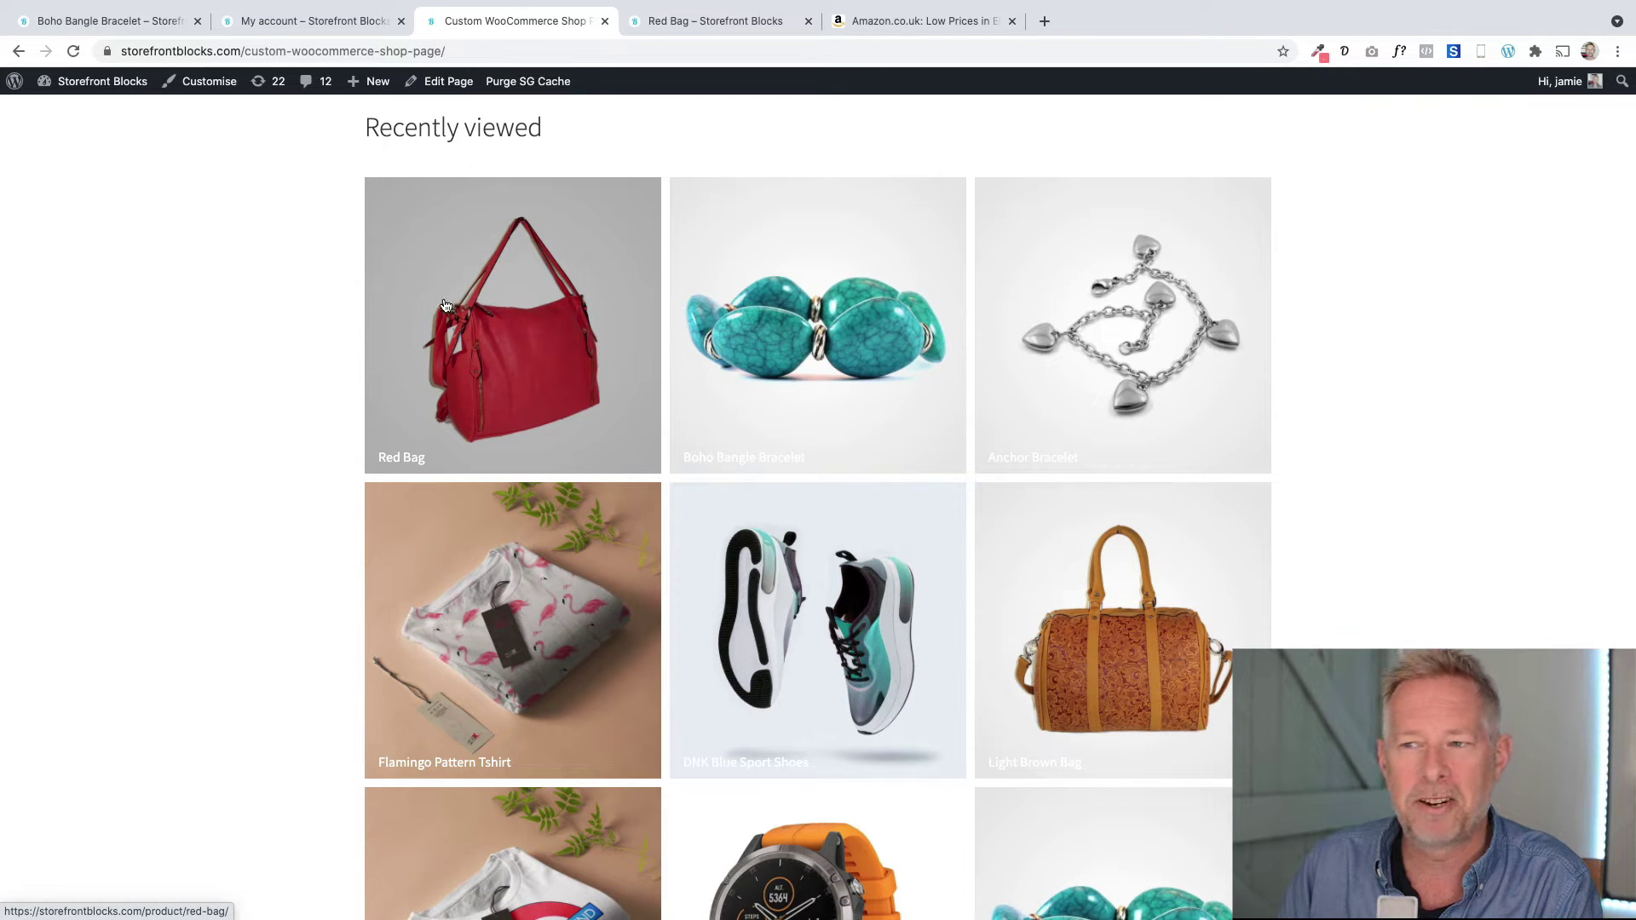
click(322, 20)
click(375, 48)
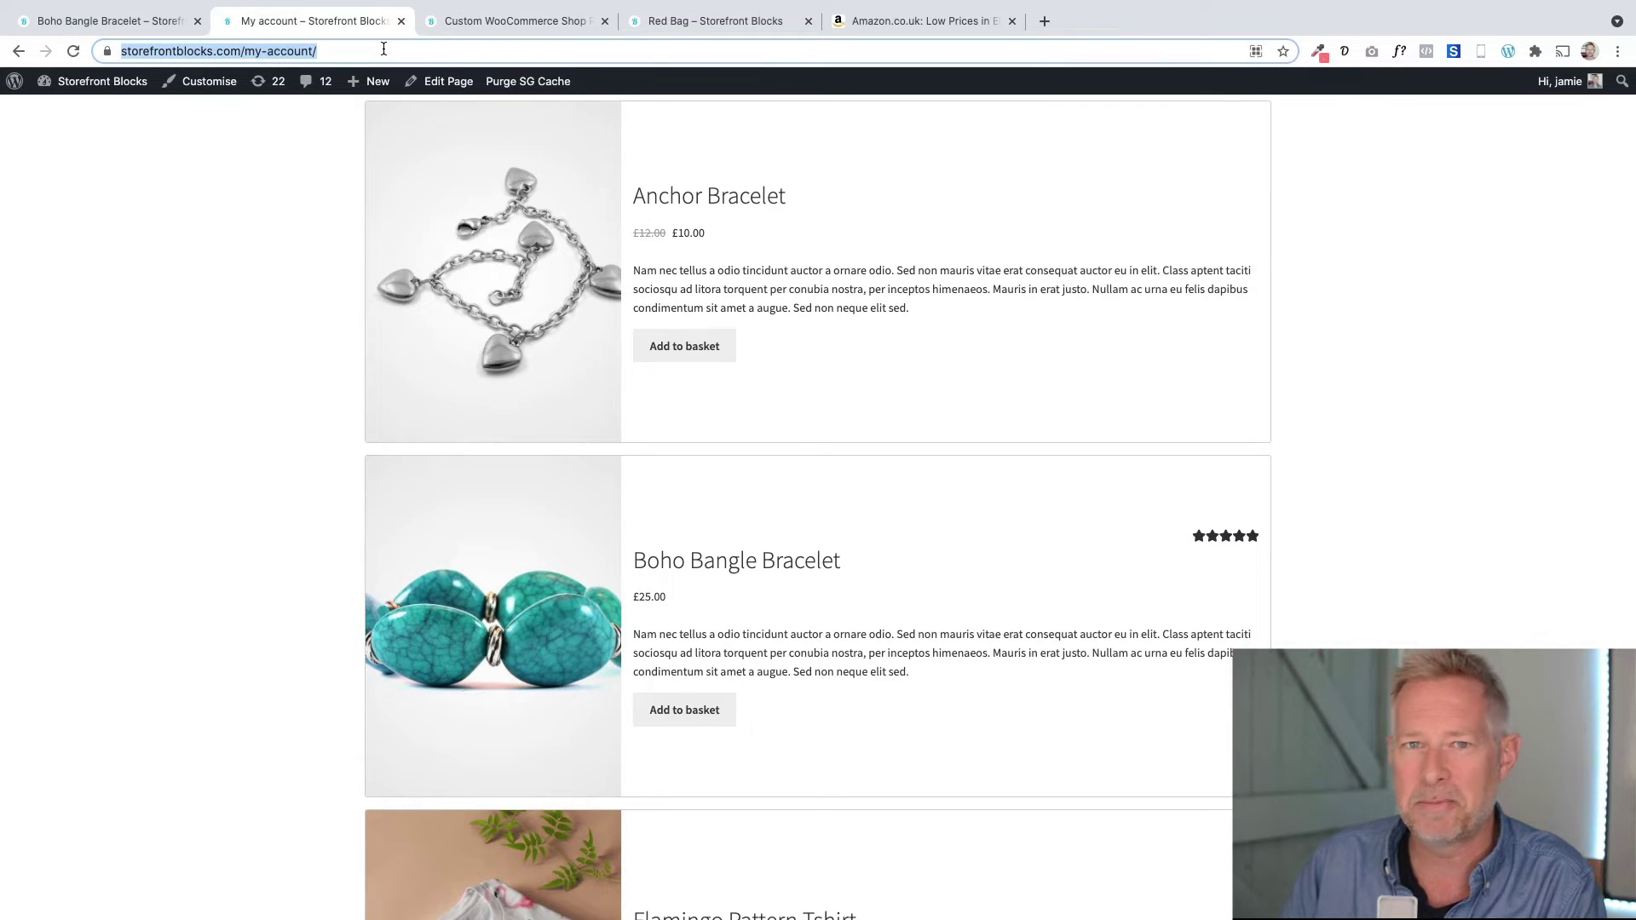
key(Return)
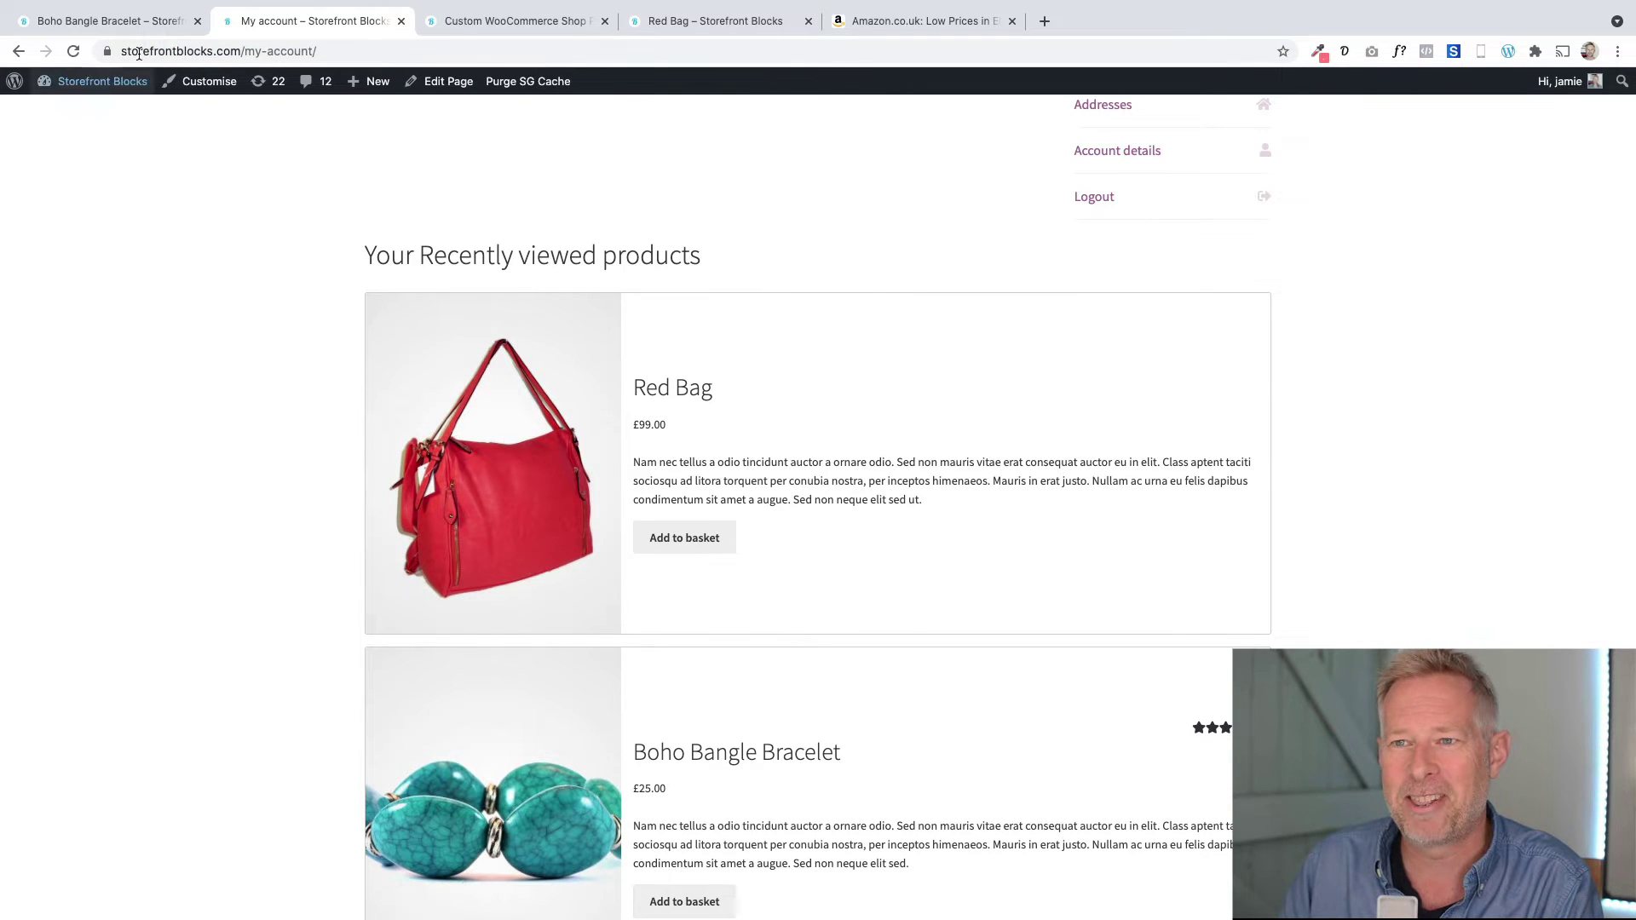
- Reload the Boho Bangle Bracelet page and confirm its Recently viewed grid leads with Red Bag
click(129, 23)
click(454, 51)
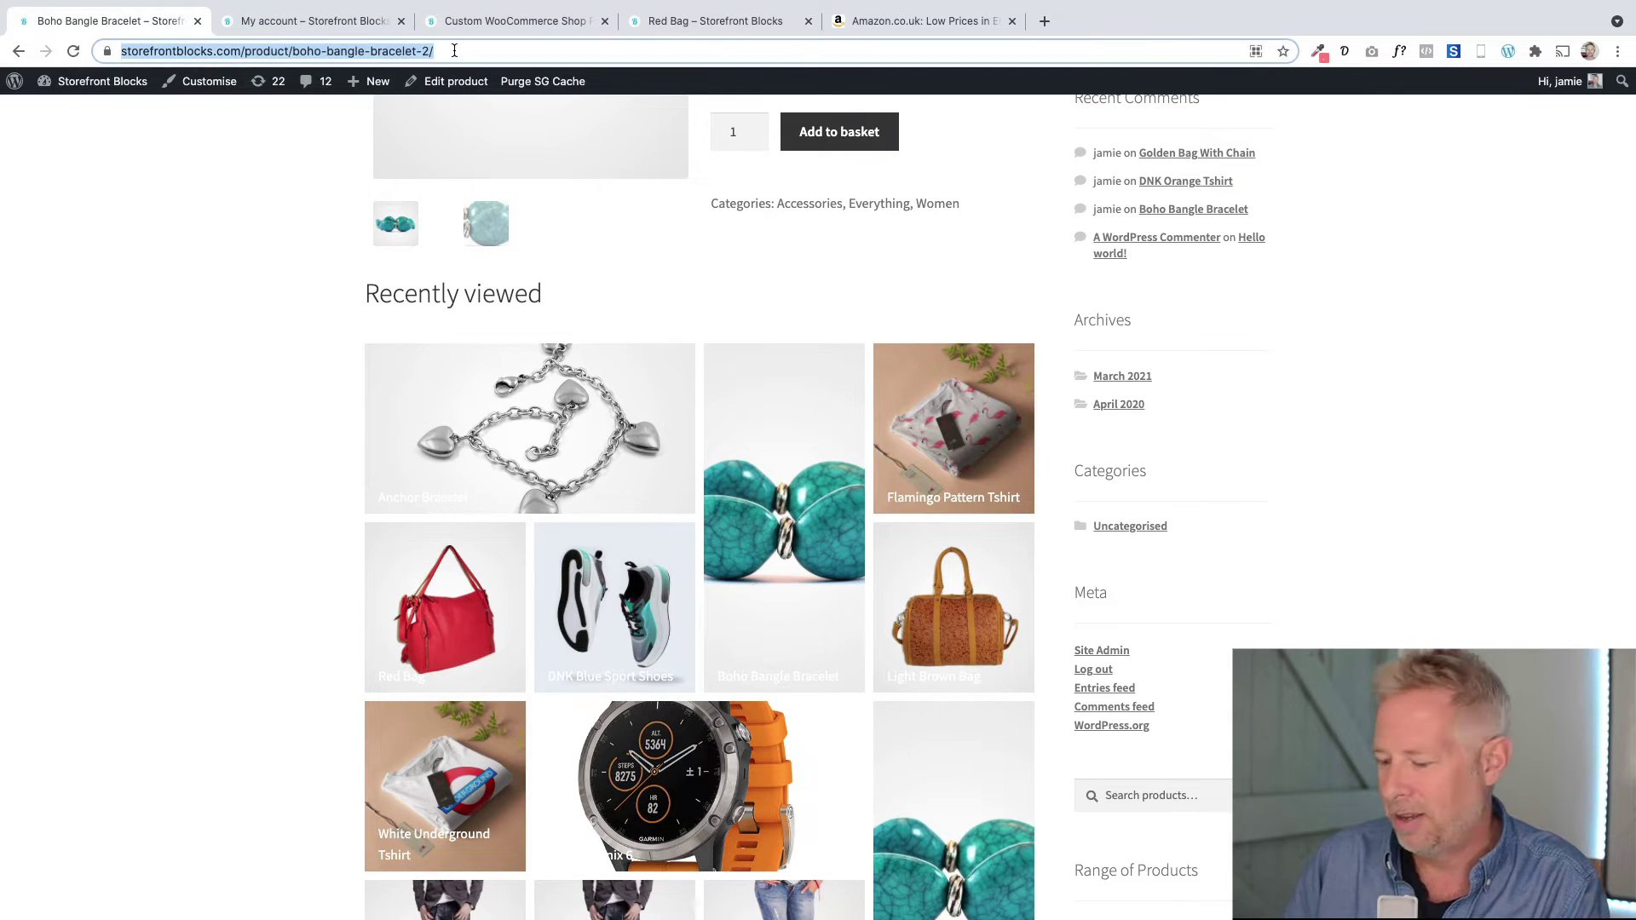
key(Return)
scroll(277, 392, down, 2)
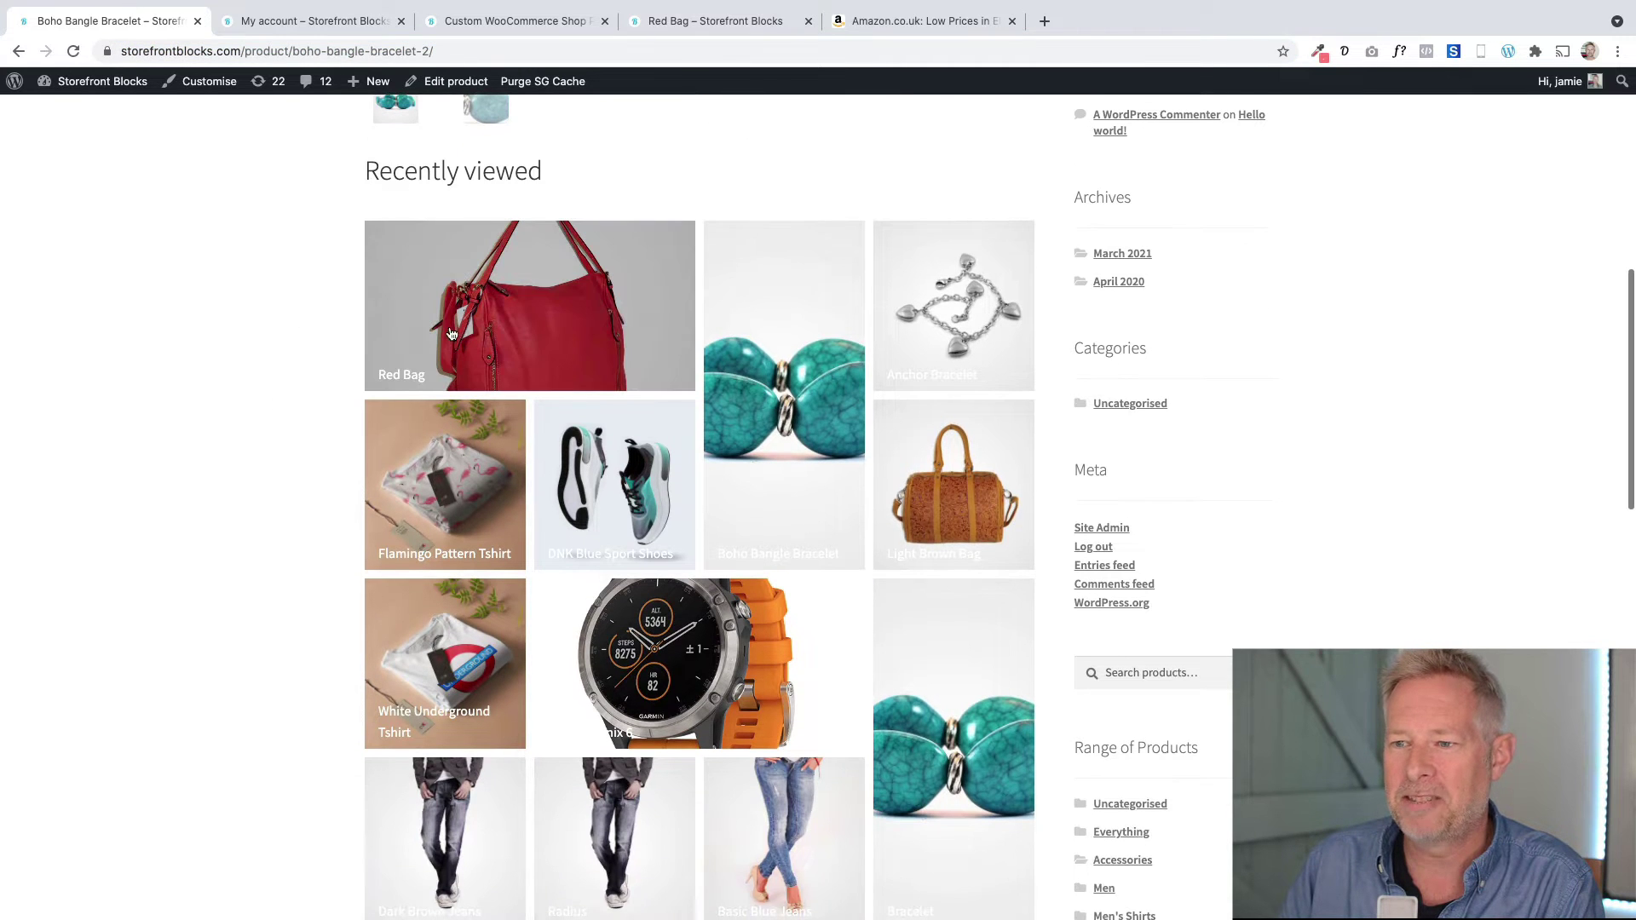
scroll(388, 336, up, 1)
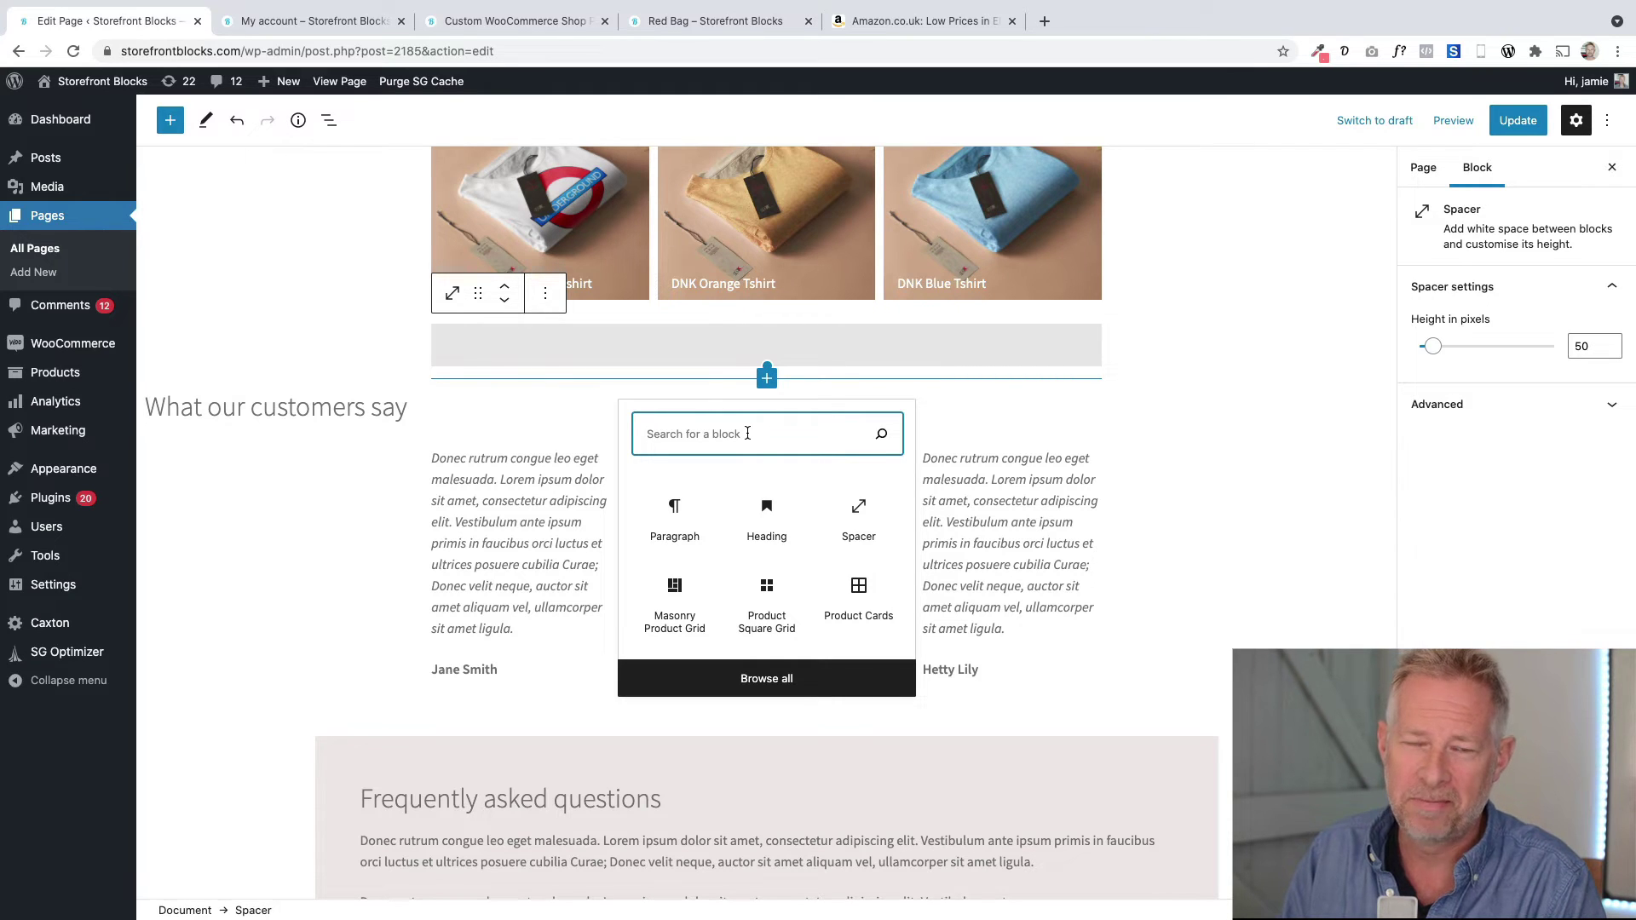
- Browse the block inserter down to the Storefront Blocks collection with Product Square Grid
click(170, 120)
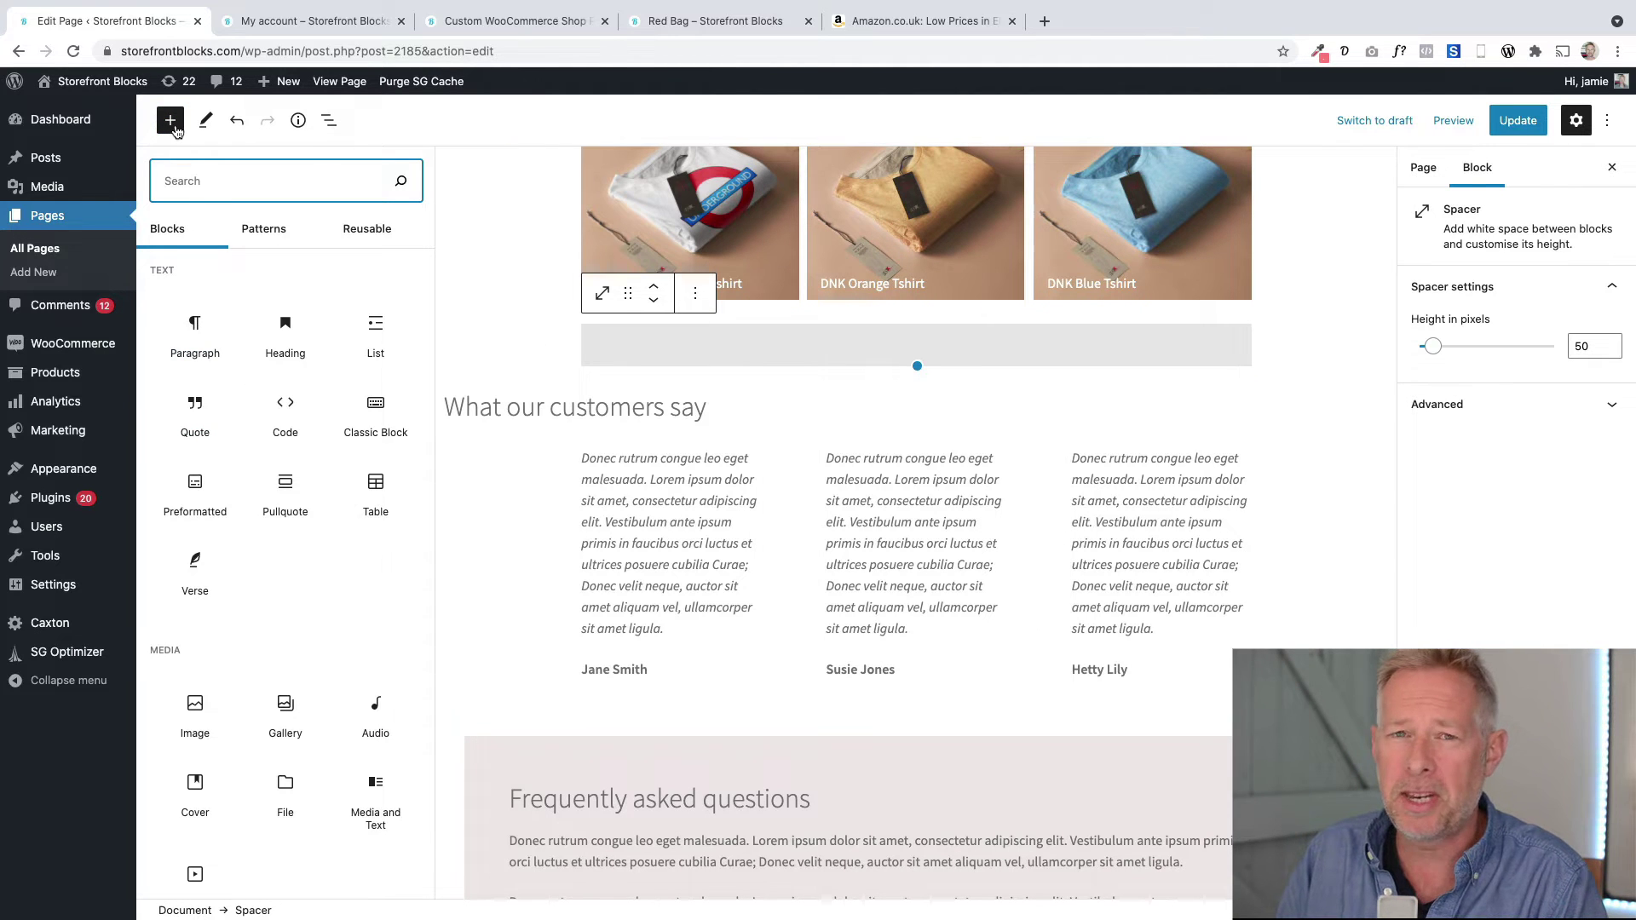
scroll(319, 610, down, 4)
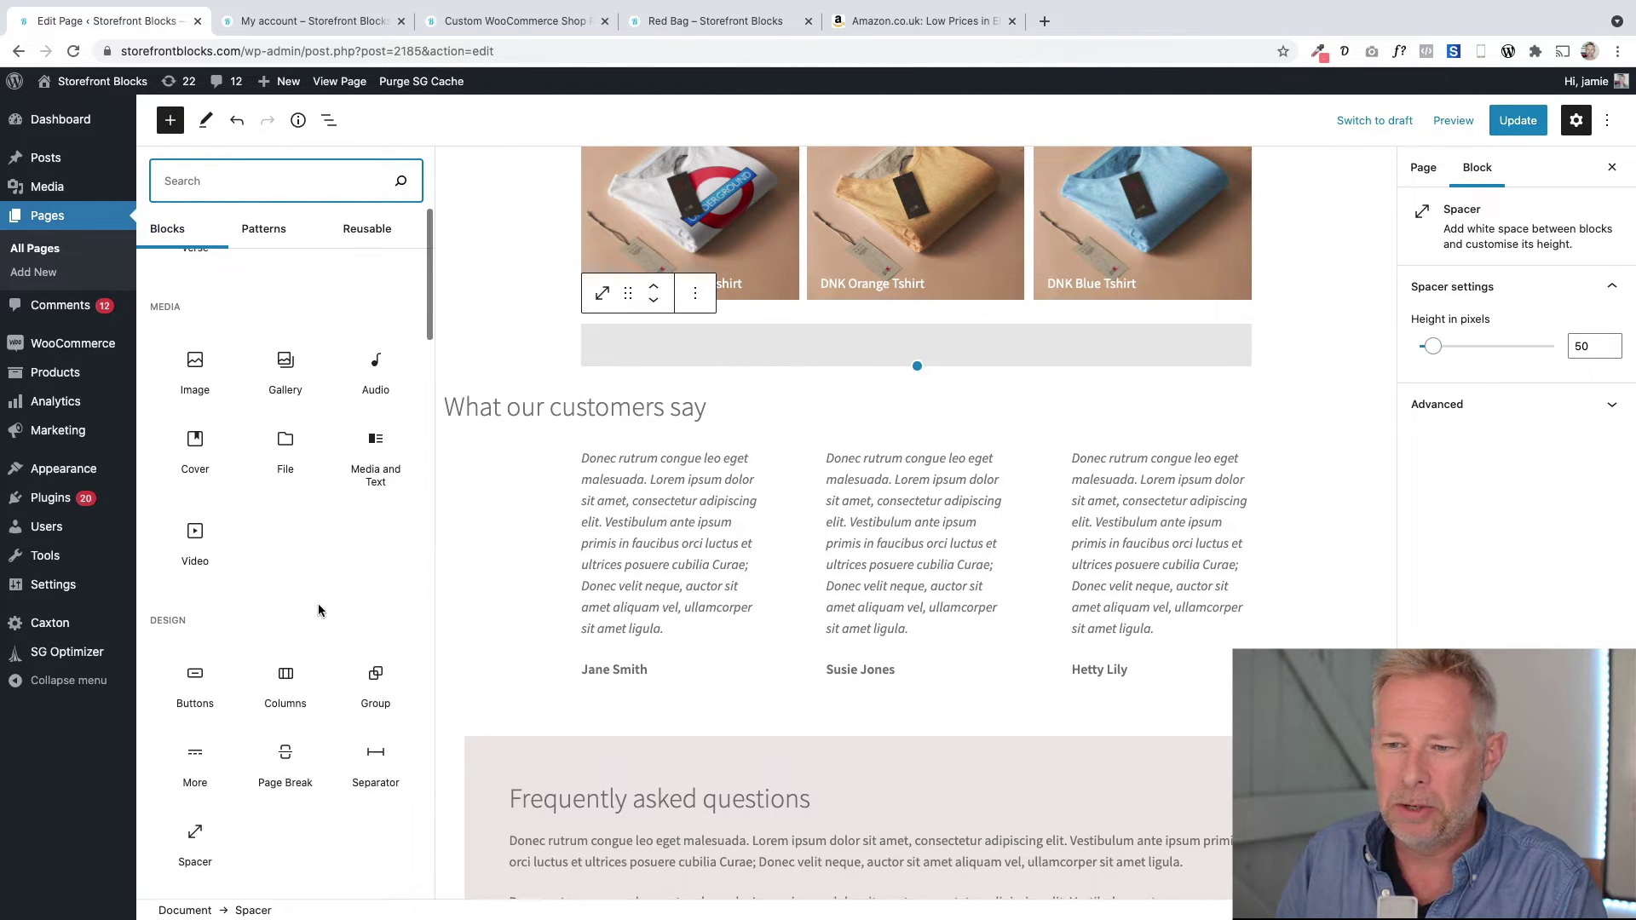
scroll(319, 610, down, 15)
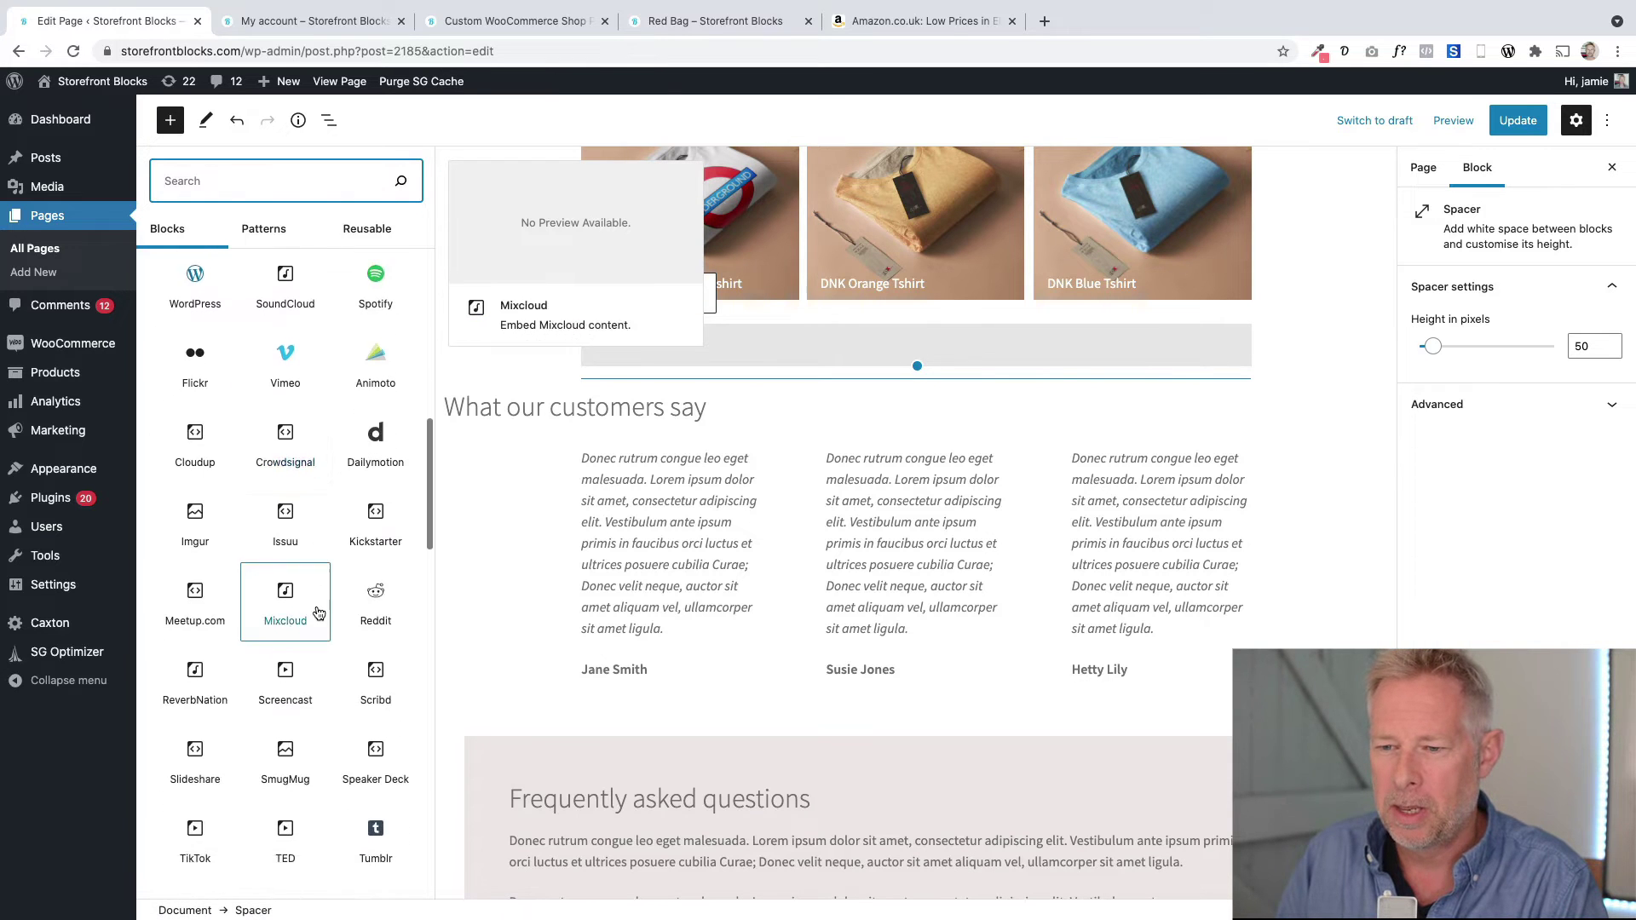
scroll(319, 610, down, 10)
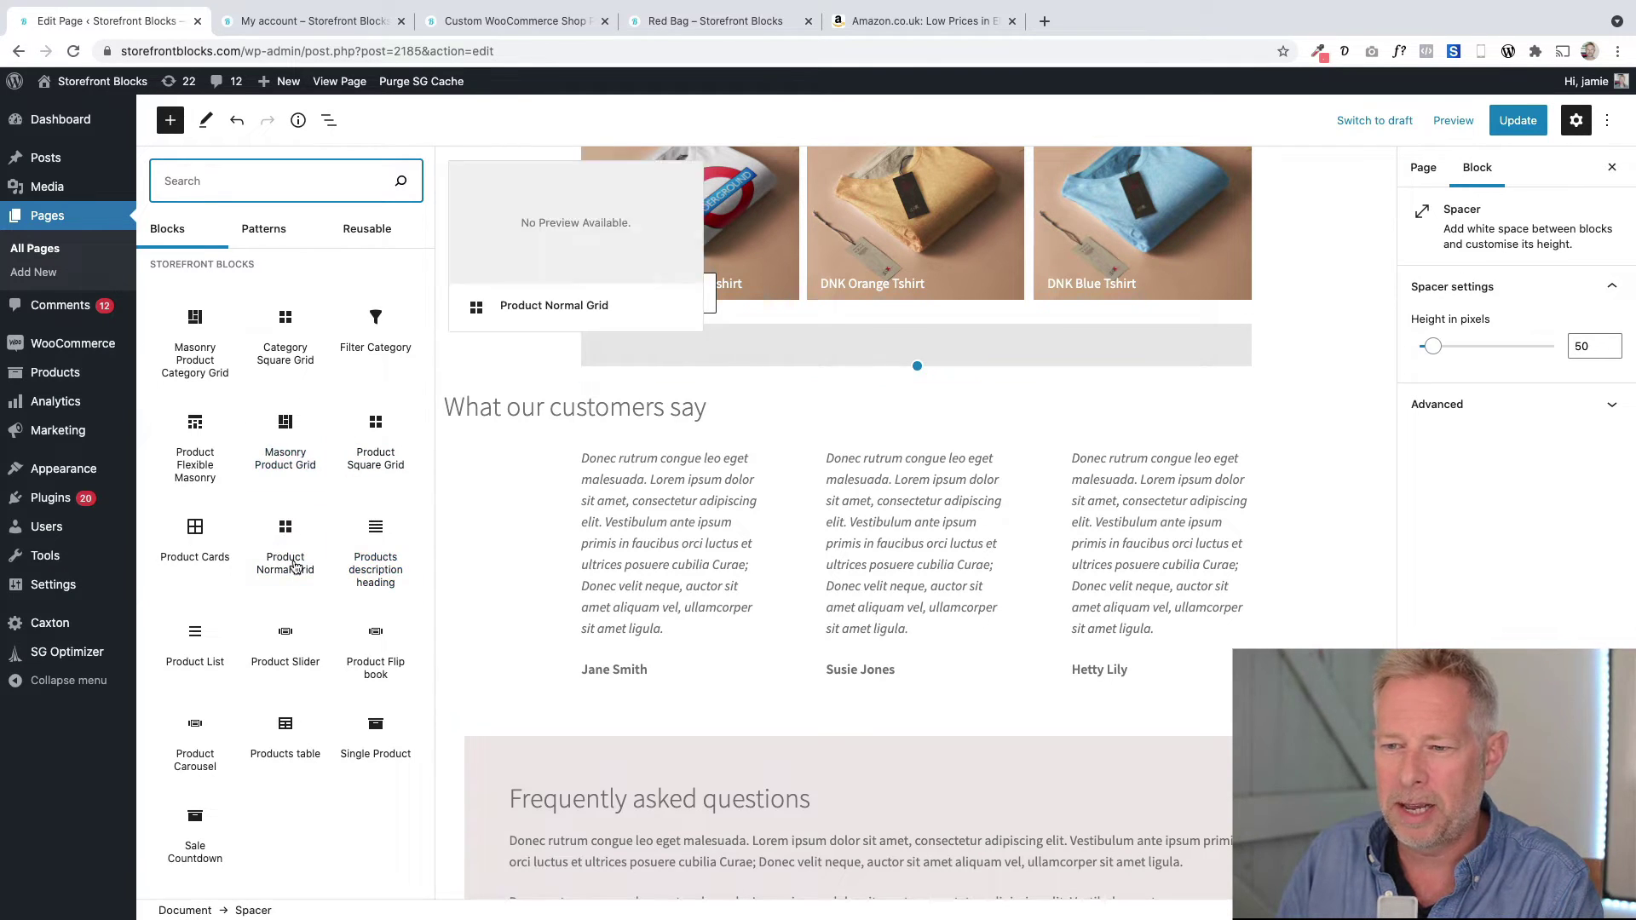
- Insert a Product Square Grid block below the T-shirt row
click(376, 423)
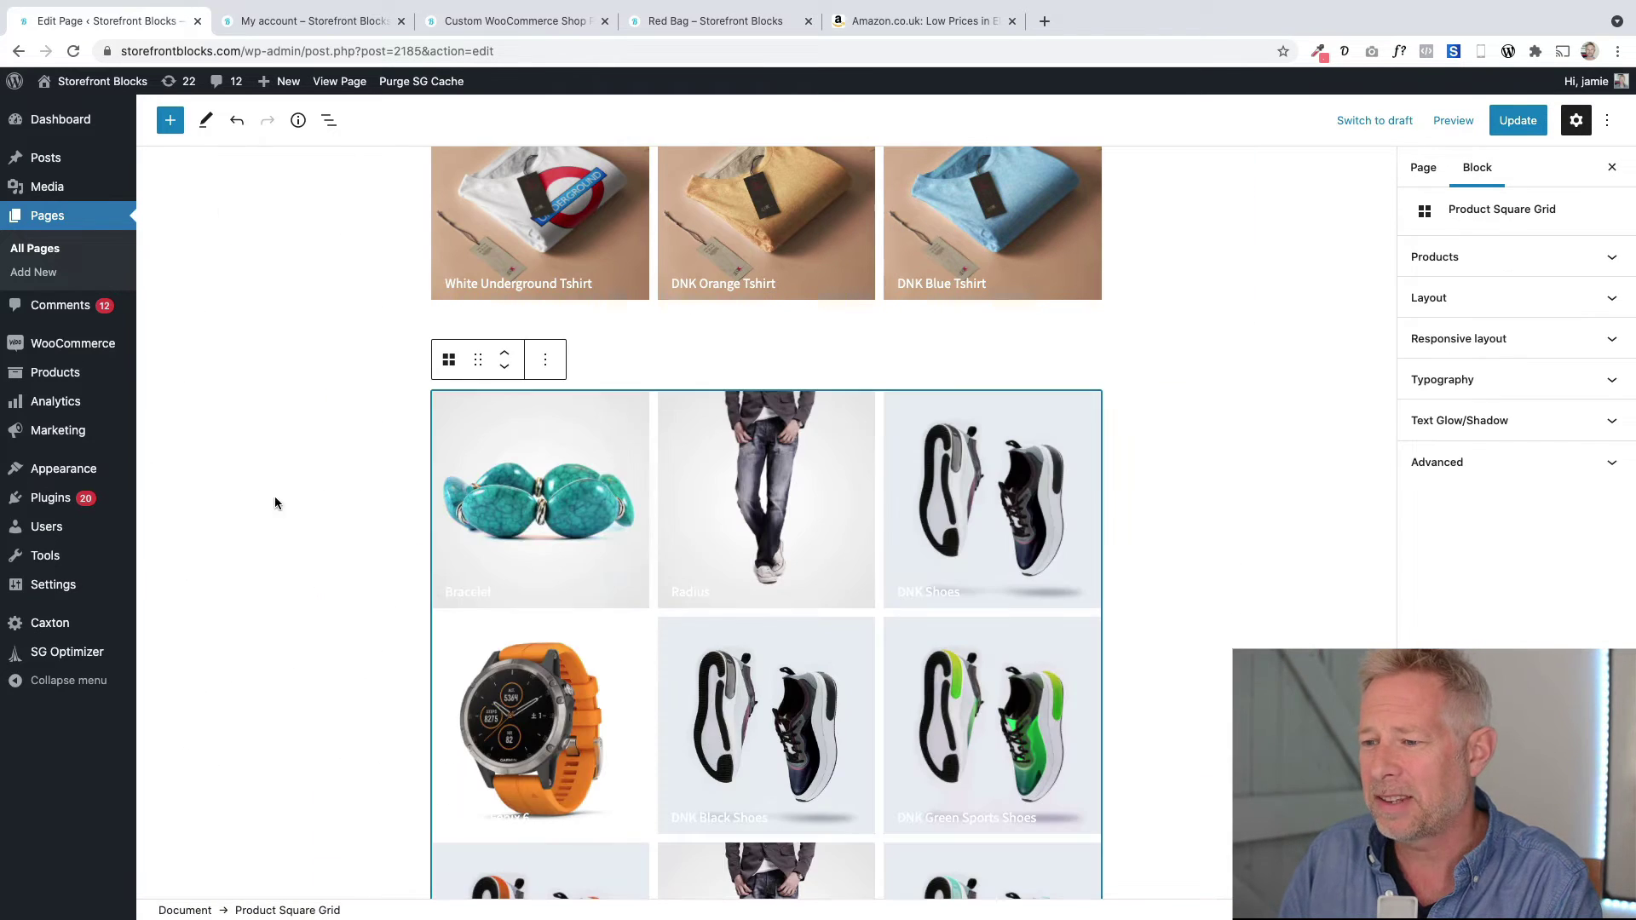
scroll(416, 532, down, 3)
scroll(416, 538, down, 1)
scroll(913, 475, up, 1)
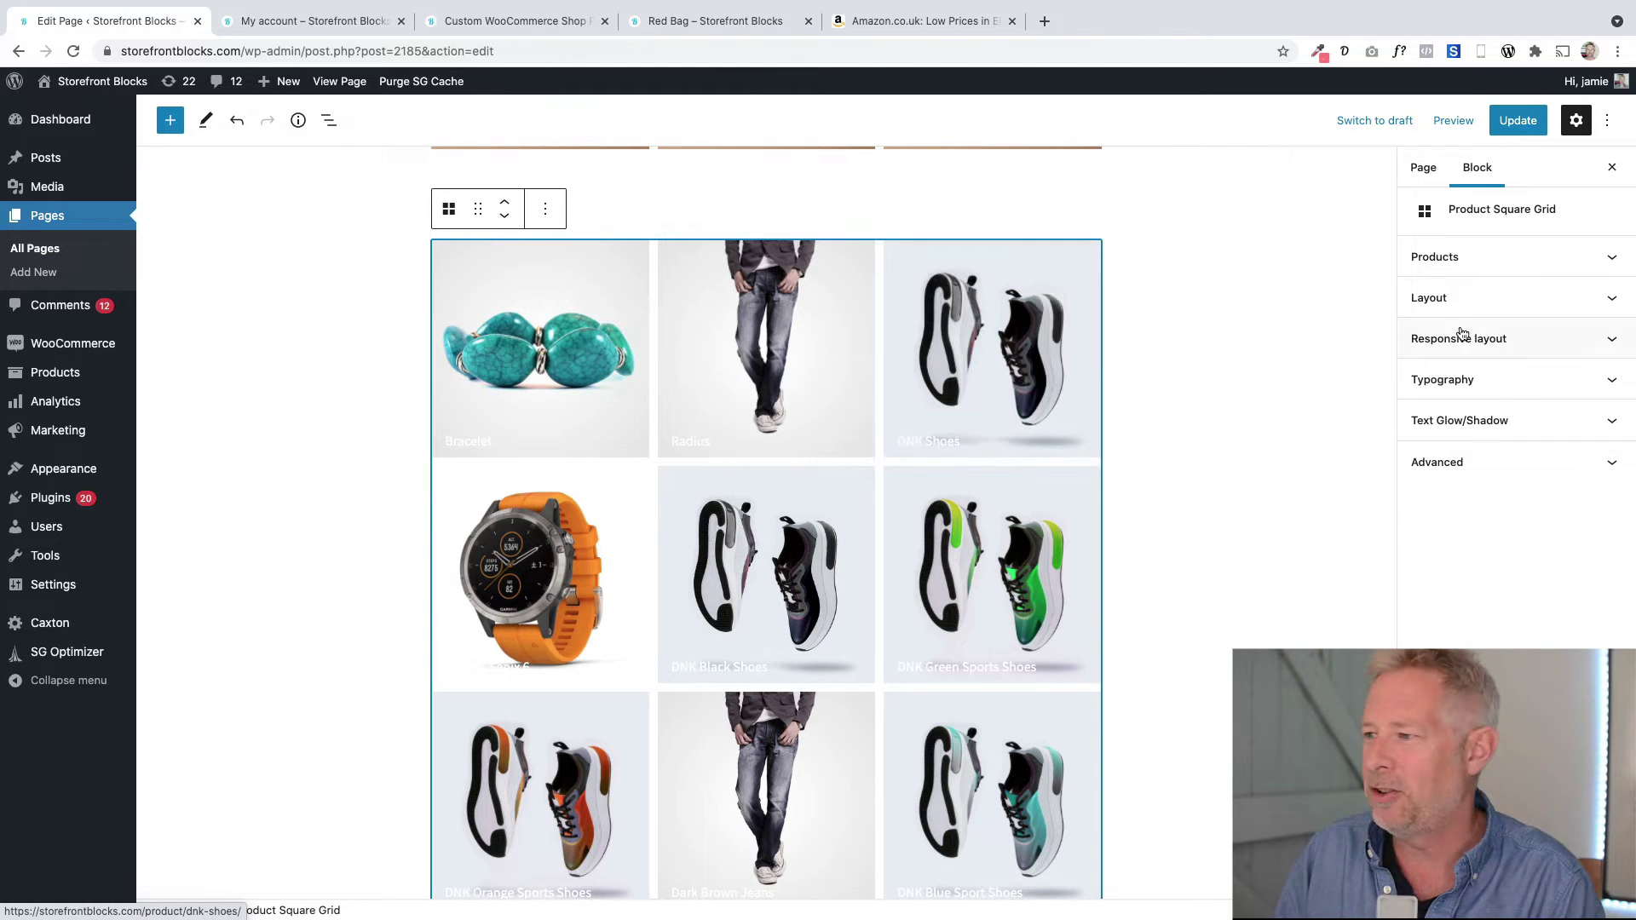
- Set the grid's Products to show option to Recently viewed products
click(1492, 258)
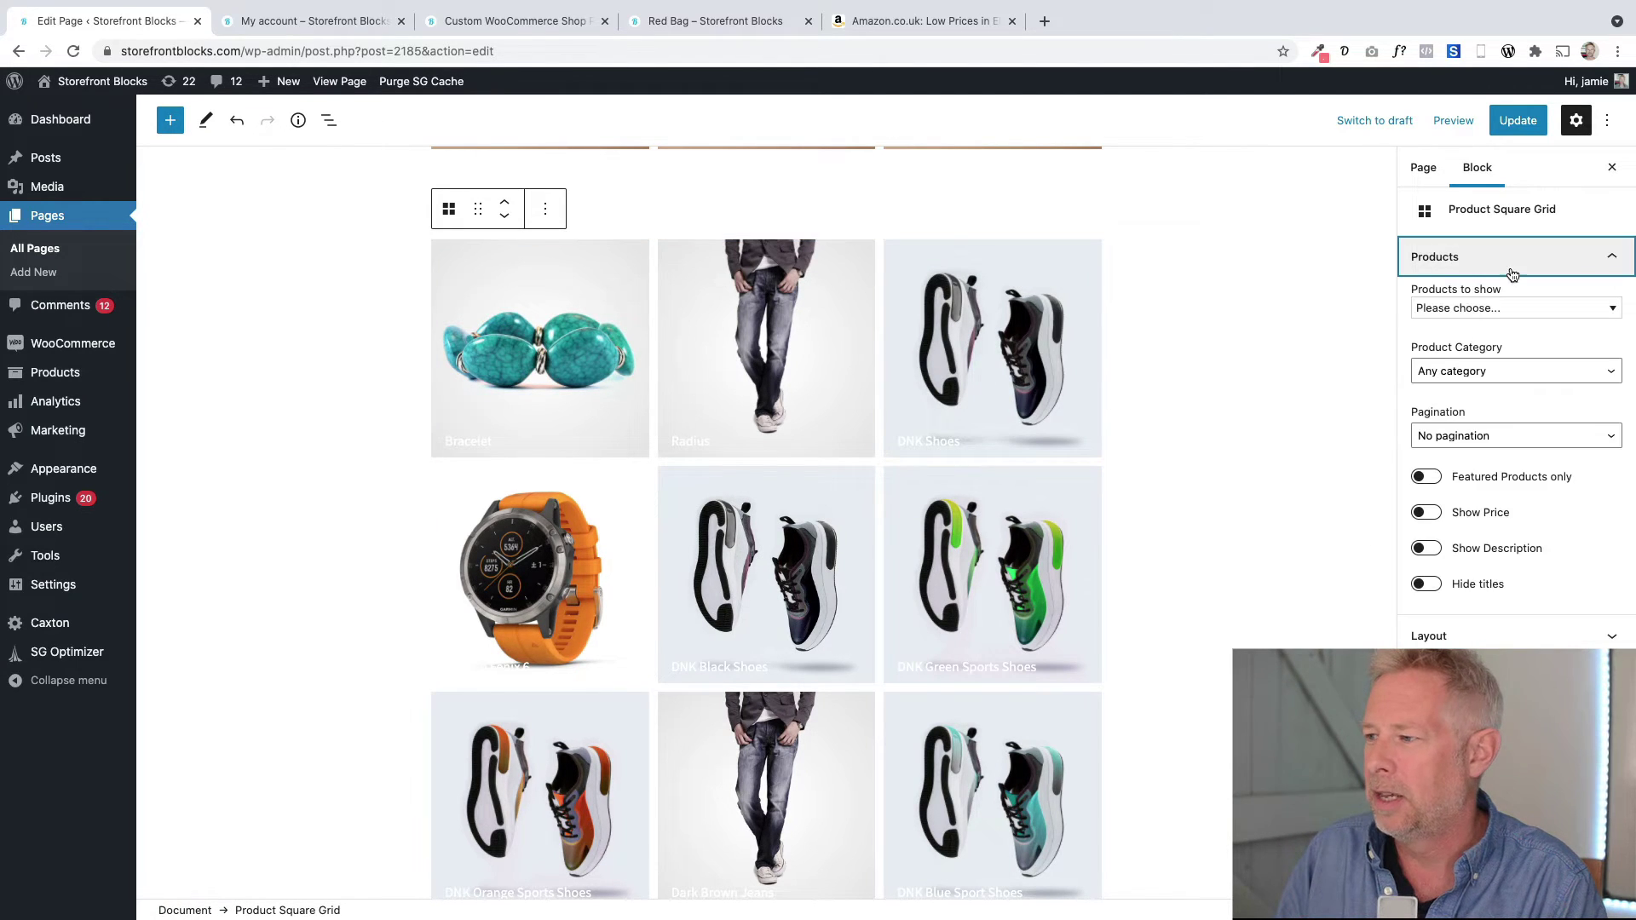
drag(1408, 294, 1514, 314)
click(1514, 314)
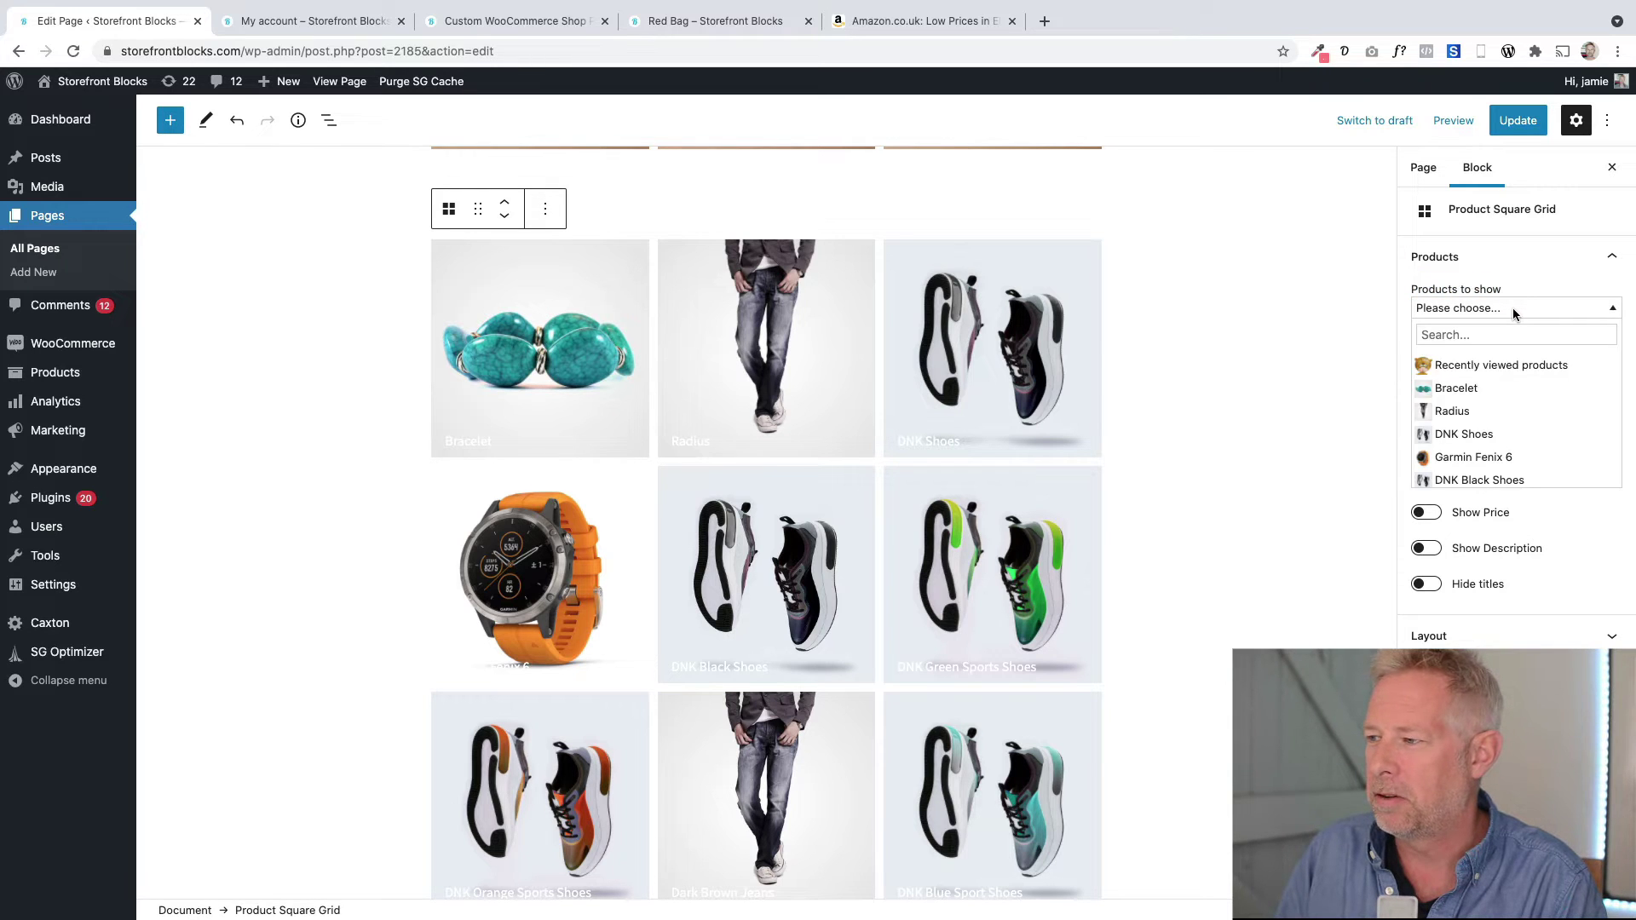
click(1546, 368)
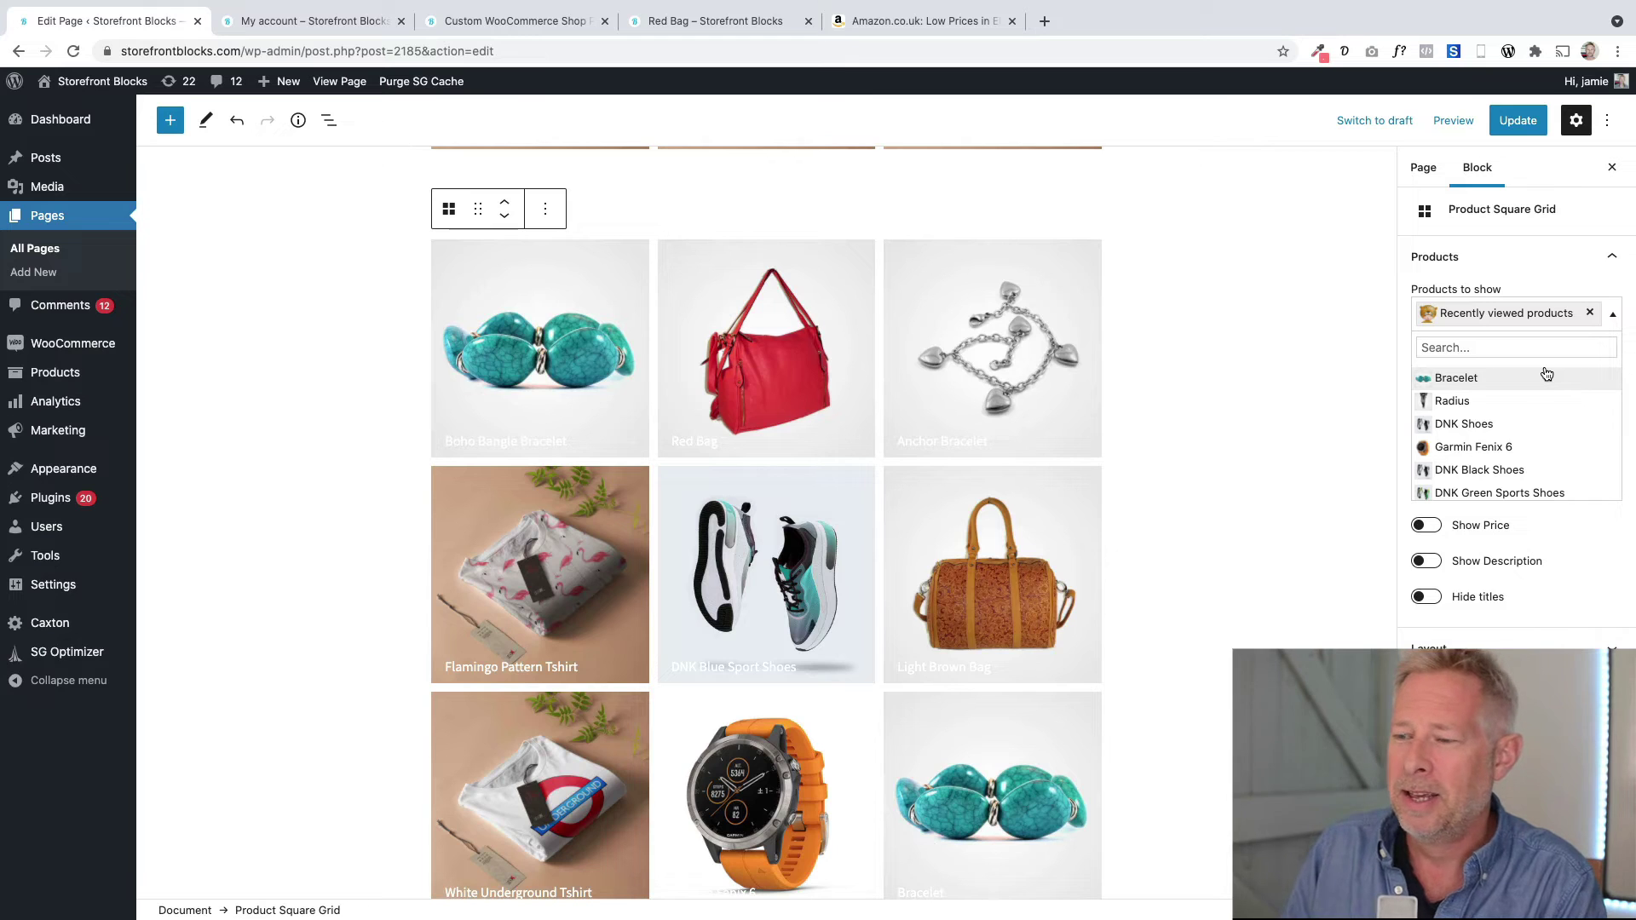
scroll(600, 412, up, 3)
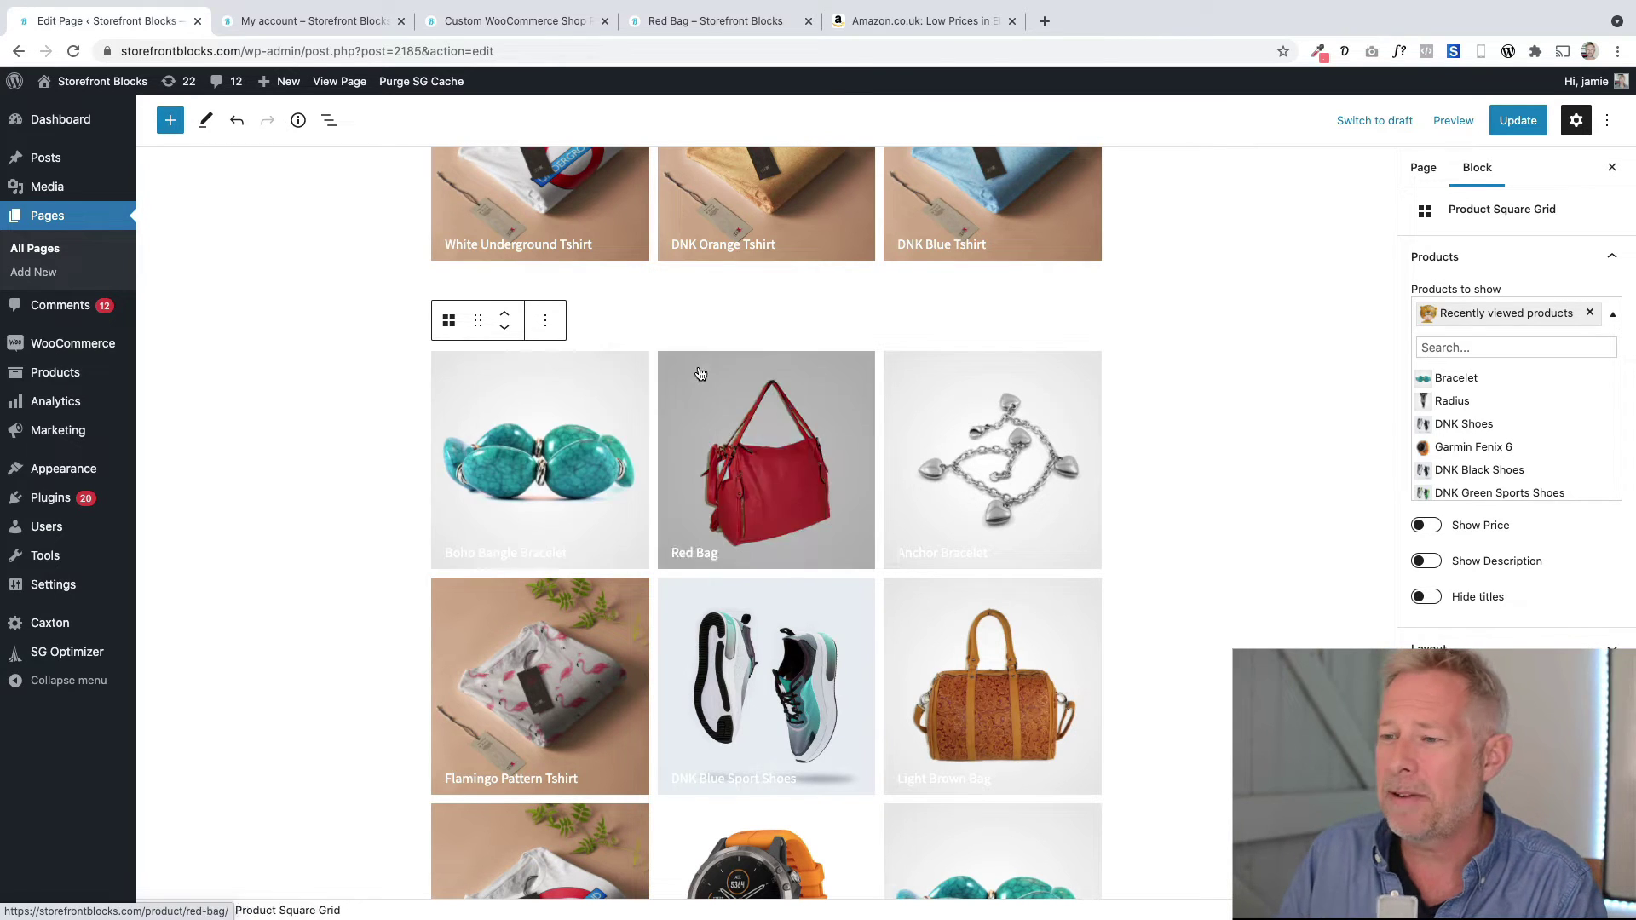
scroll(631, 326, down, 2)
scroll(631, 327, up, 4)
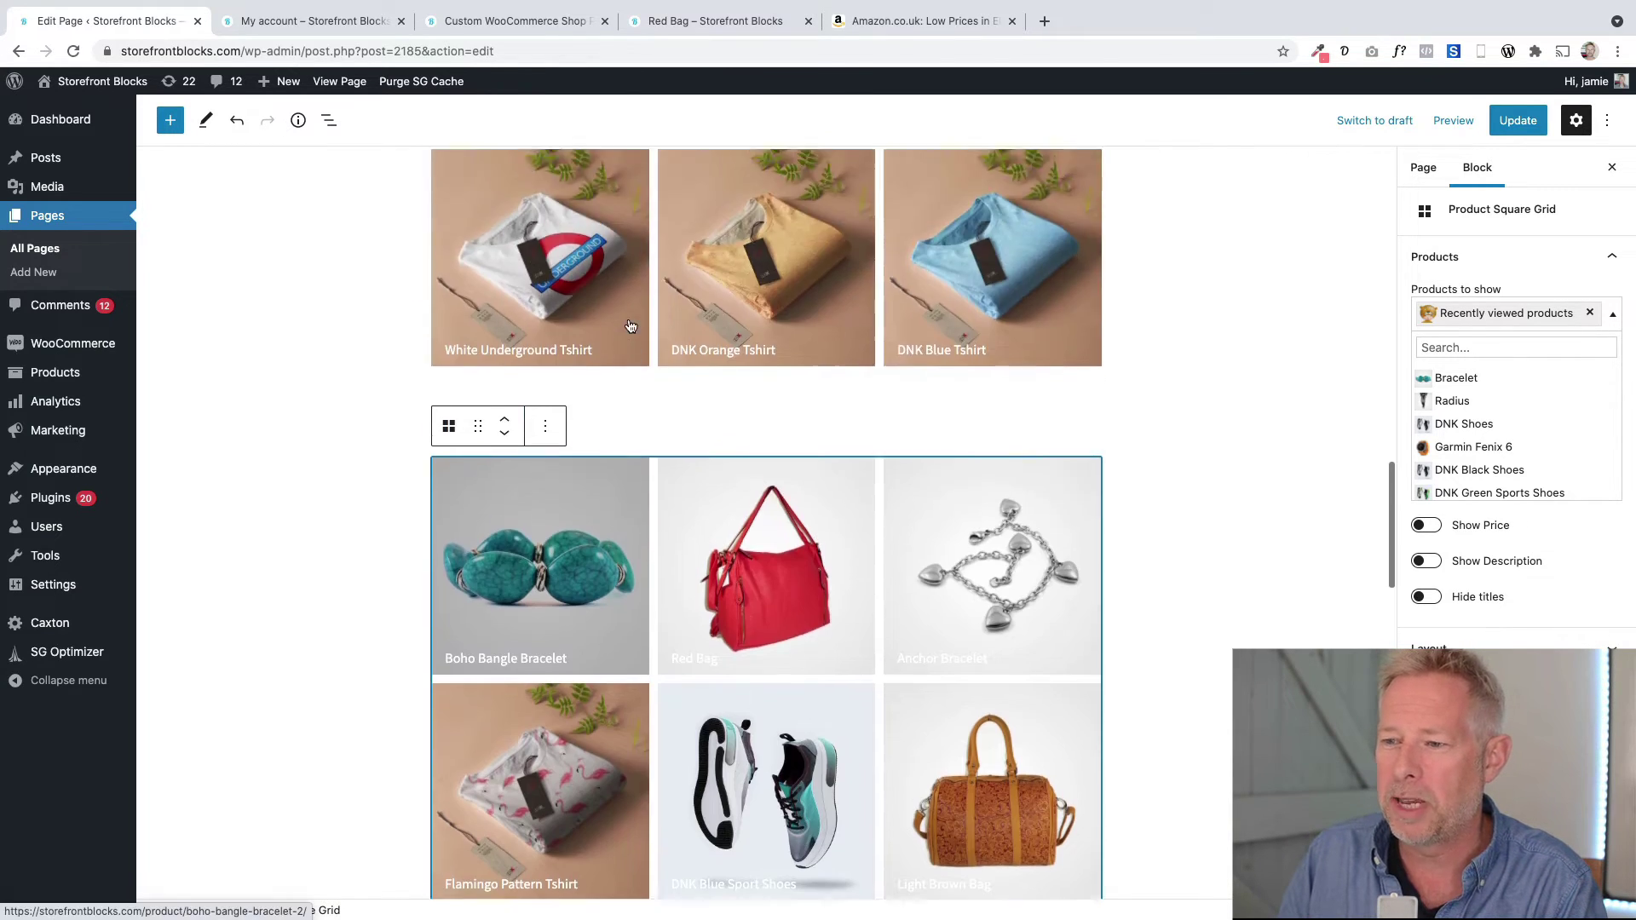
click(171, 120)
click(170, 120)
scroll(260, 422, down, 8)
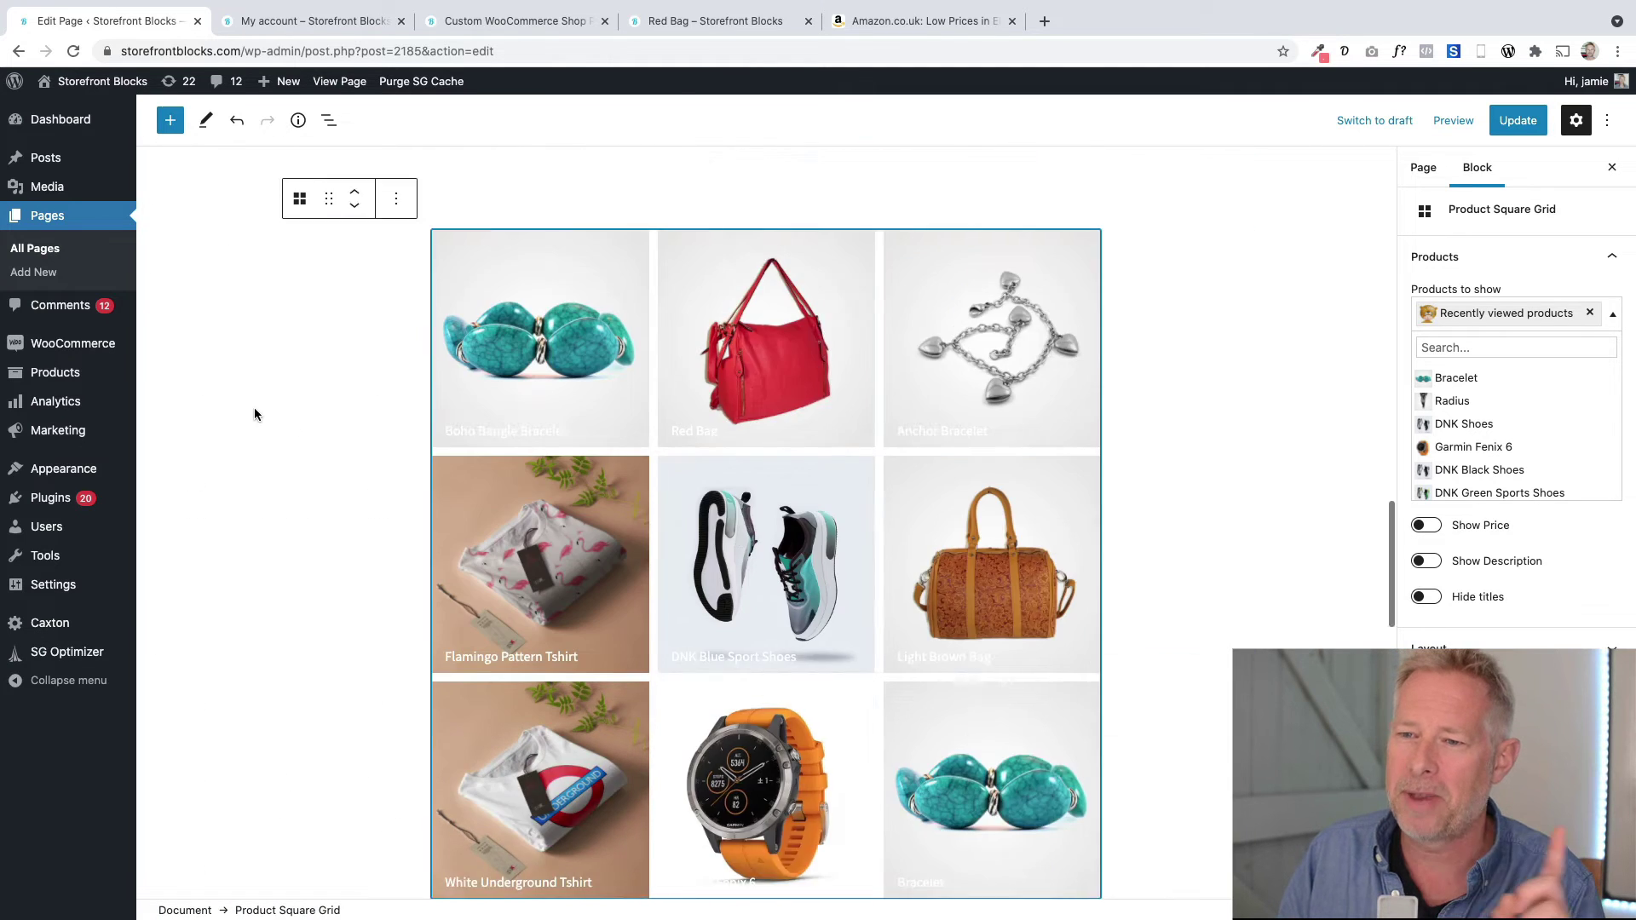
scroll(260, 422, up, 7)
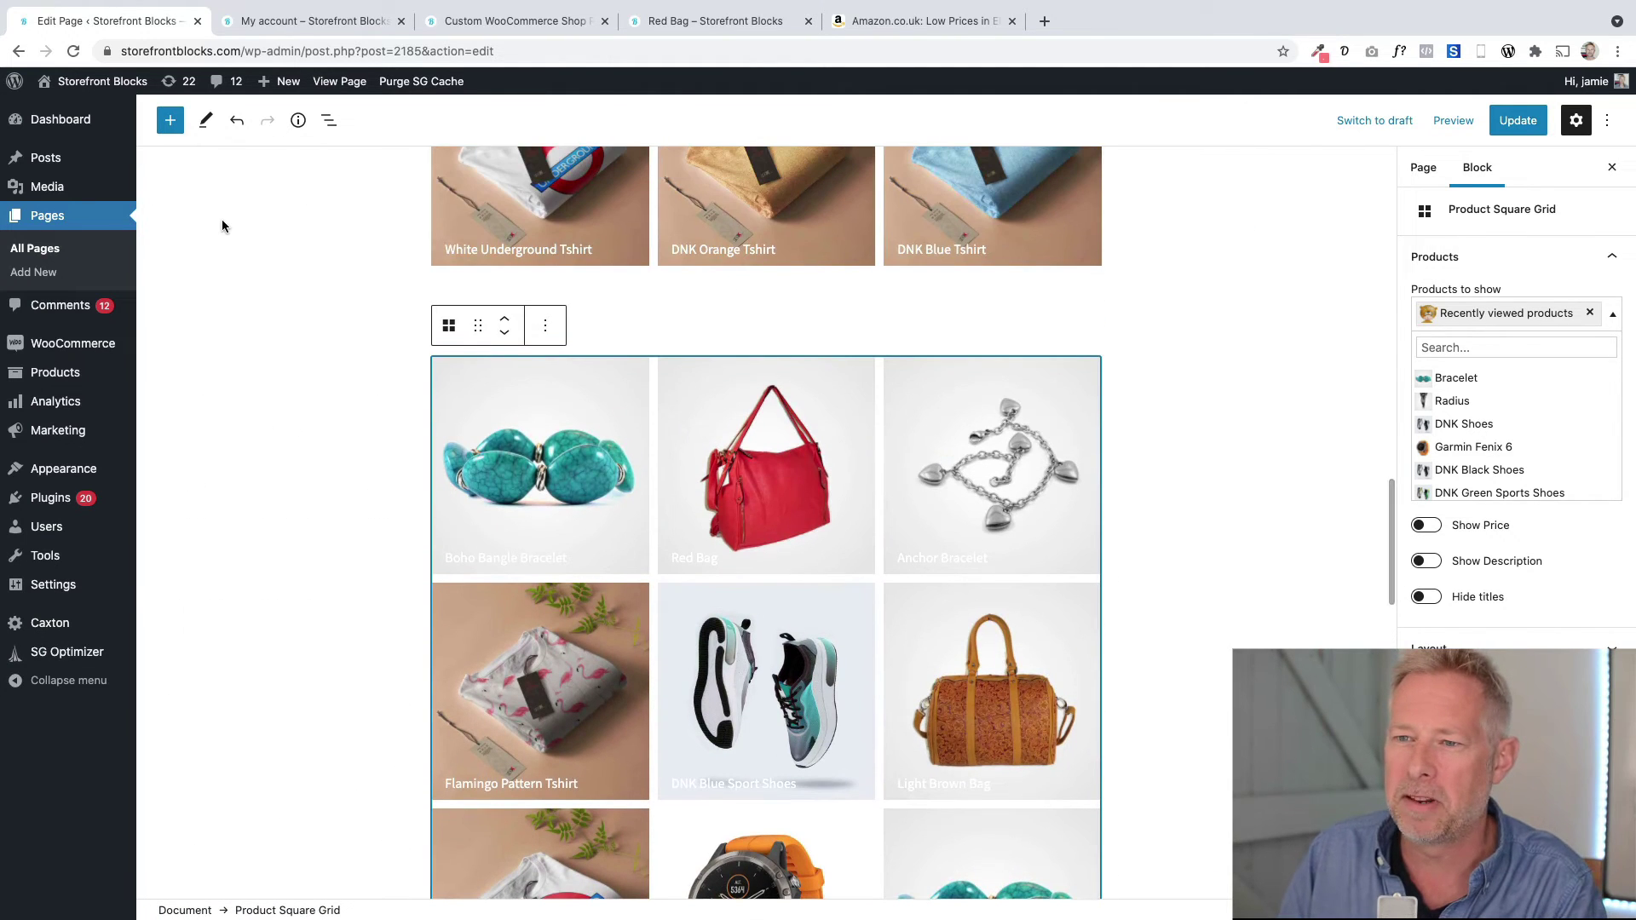
- Drag a Products description heading from Storefront Blocks to just above the product grid
click(170, 120)
scroll(242, 613, down, 4)
scroll(242, 621, down, 20)
scroll(246, 624, down, 10)
scroll(245, 624, up, 3)
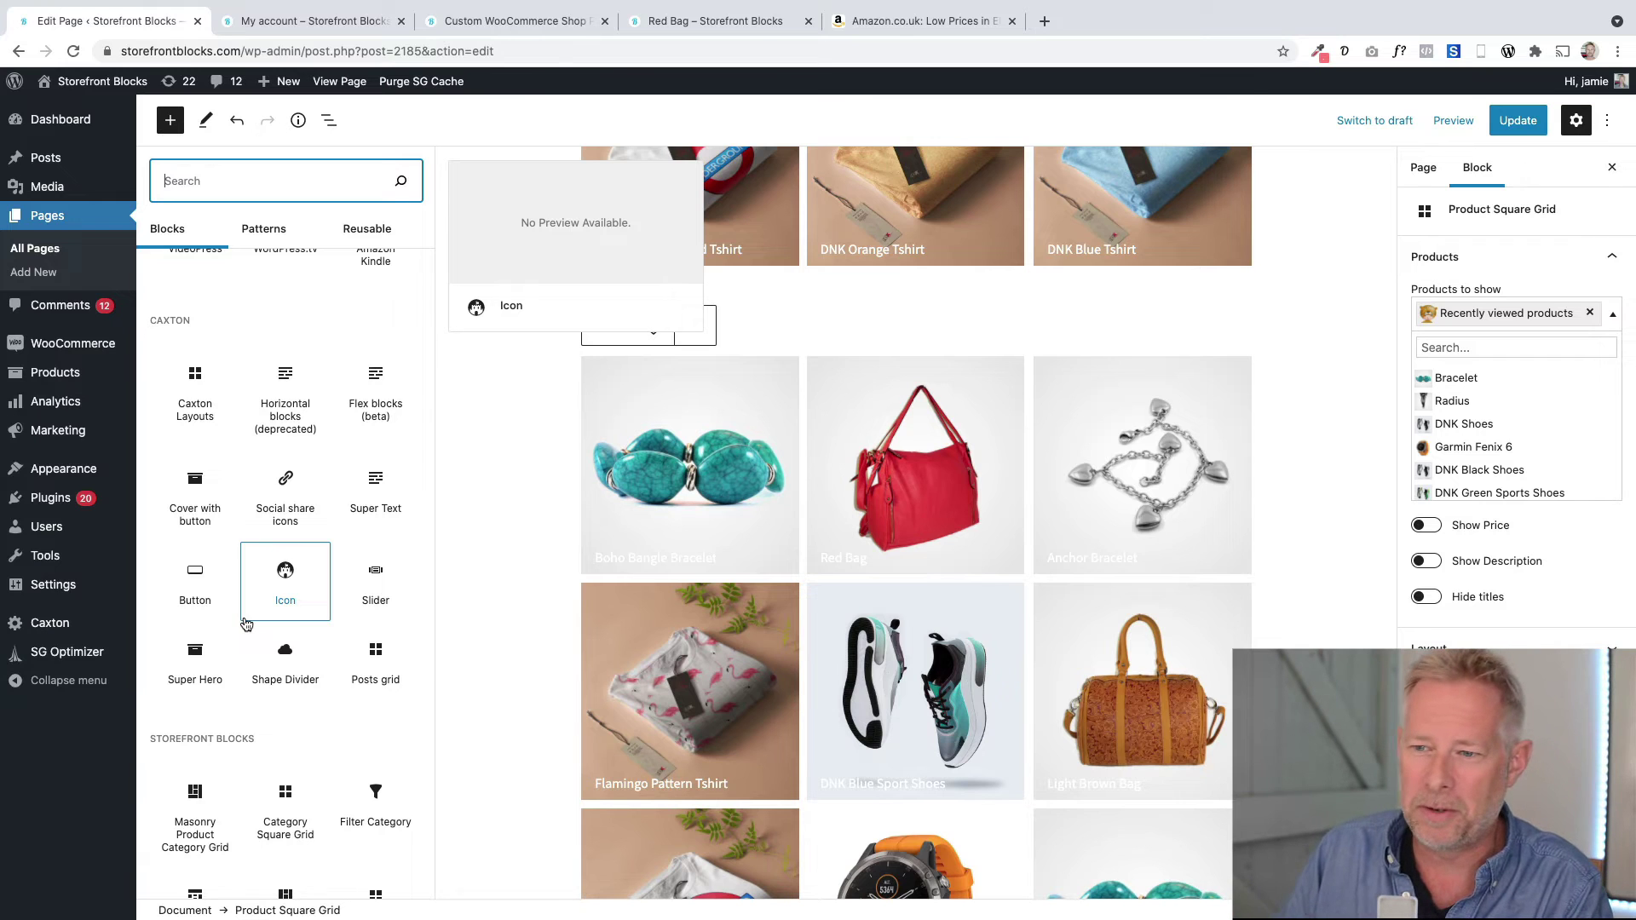
scroll(246, 623, down, 2)
scroll(245, 619, down, 4)
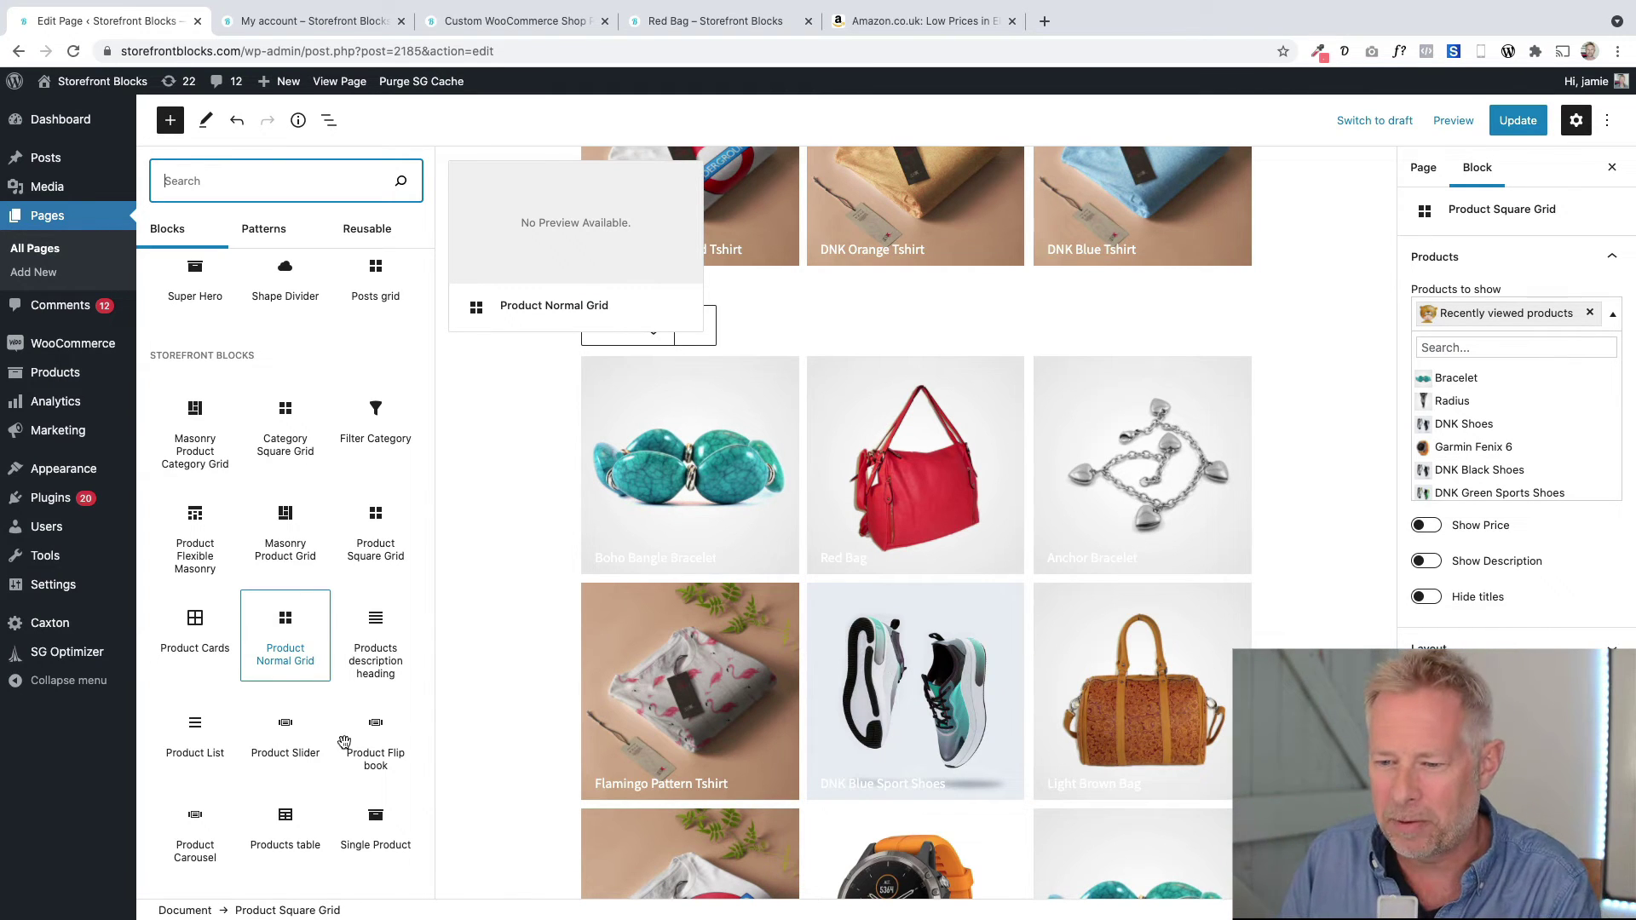
scroll(366, 750, down, 2)
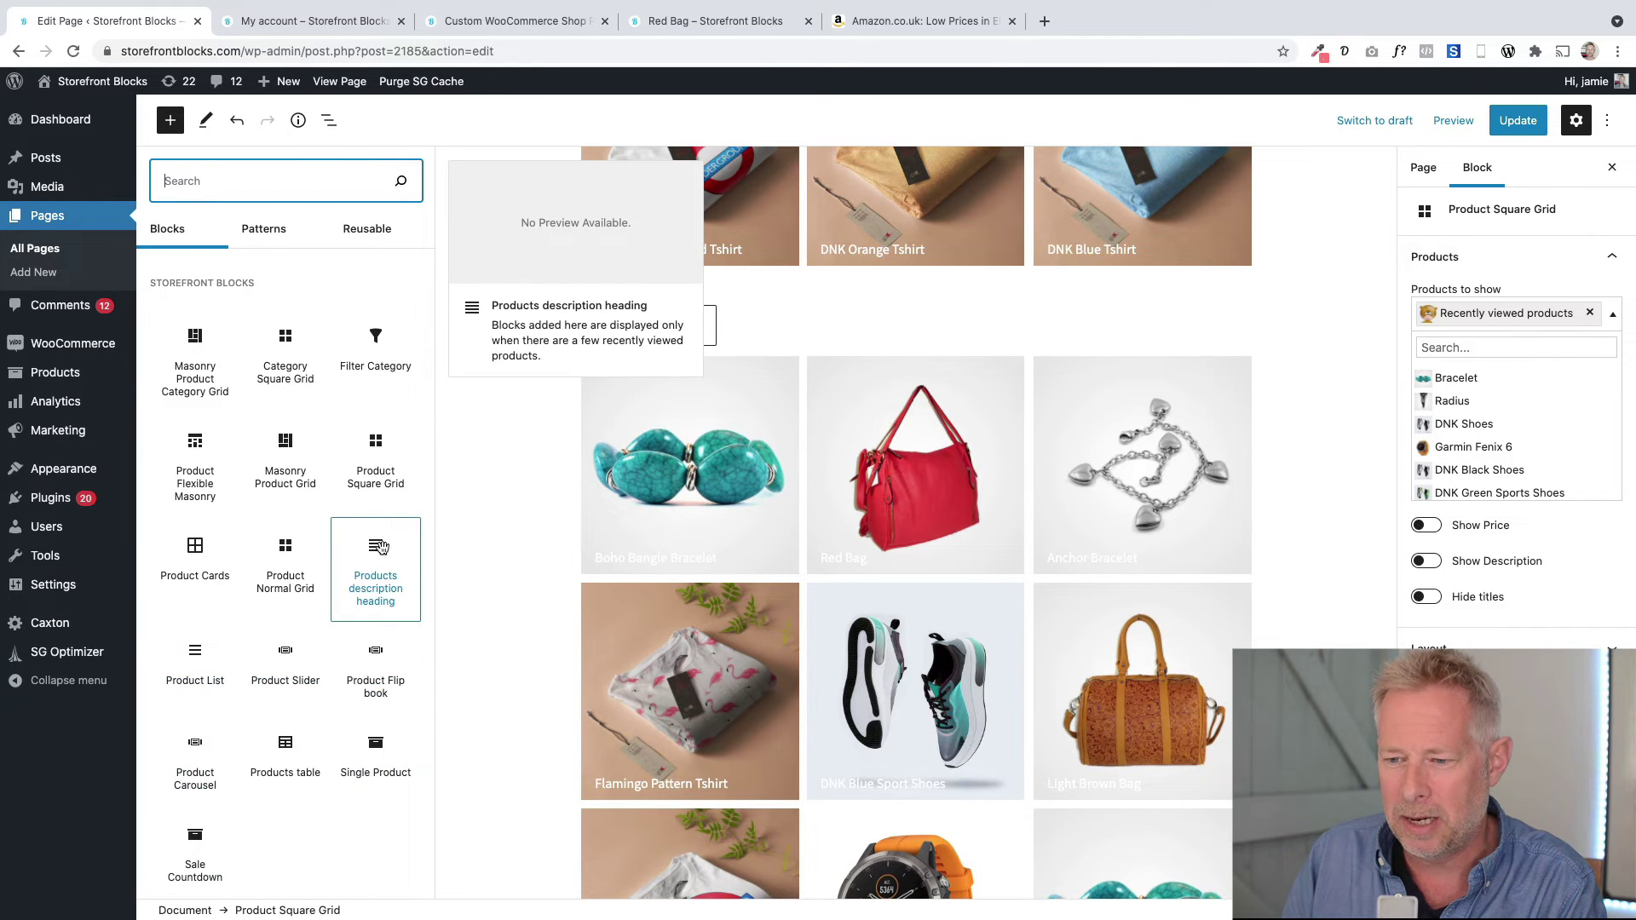
drag(375, 546, 677, 330)
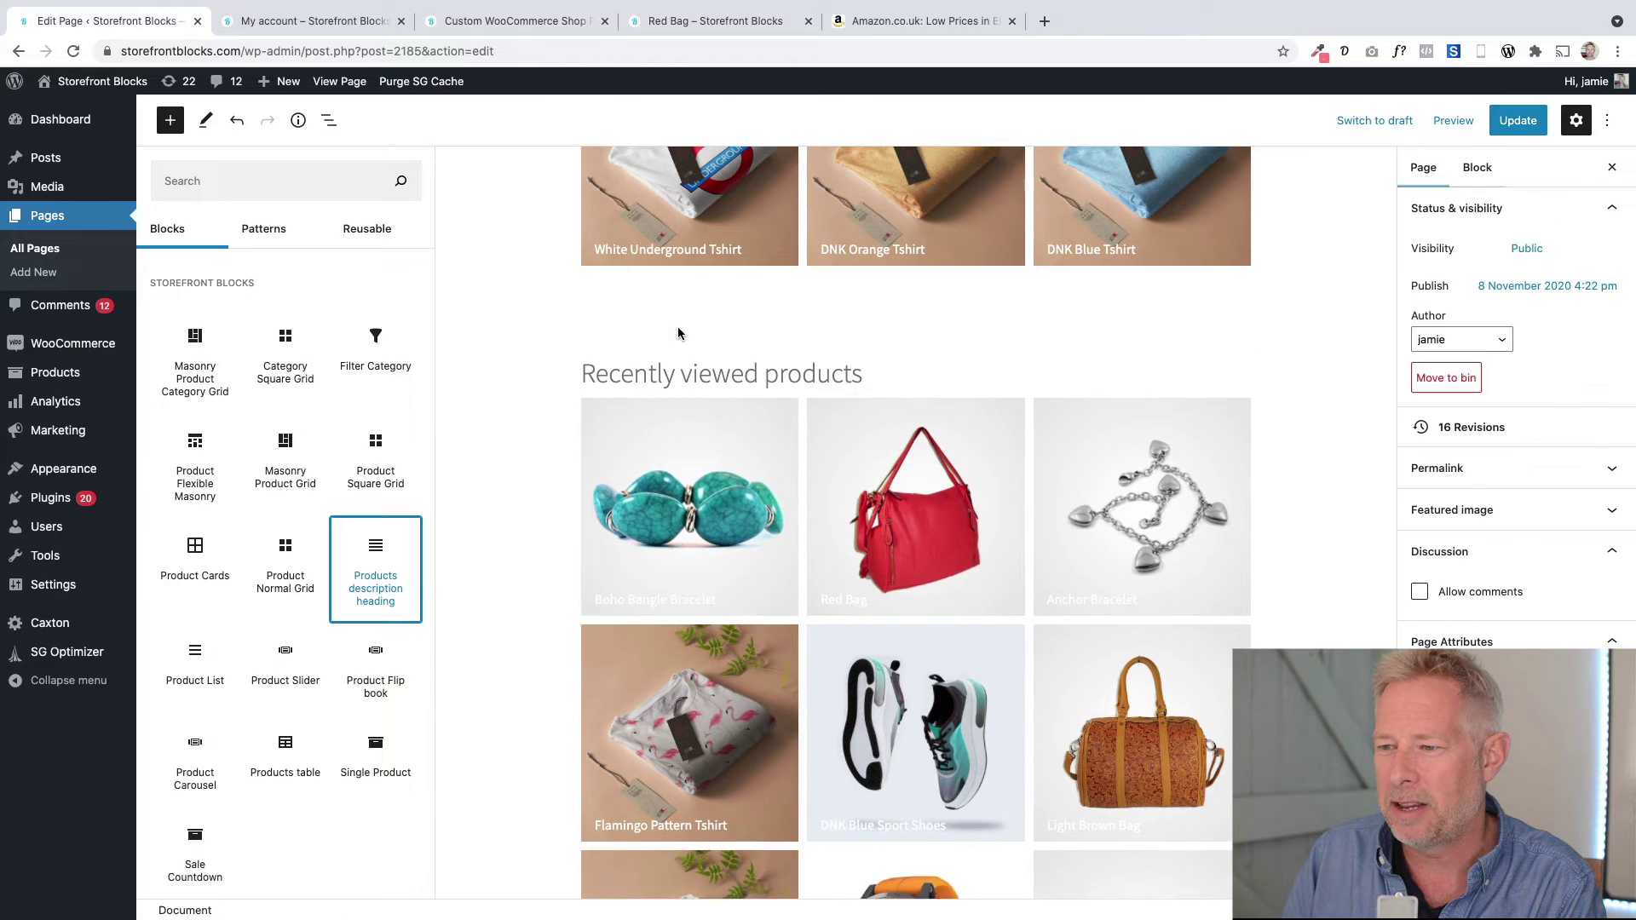
- Change the grid heading to 'Your Products' and update the page
click(688, 382)
triple_click(688, 378)
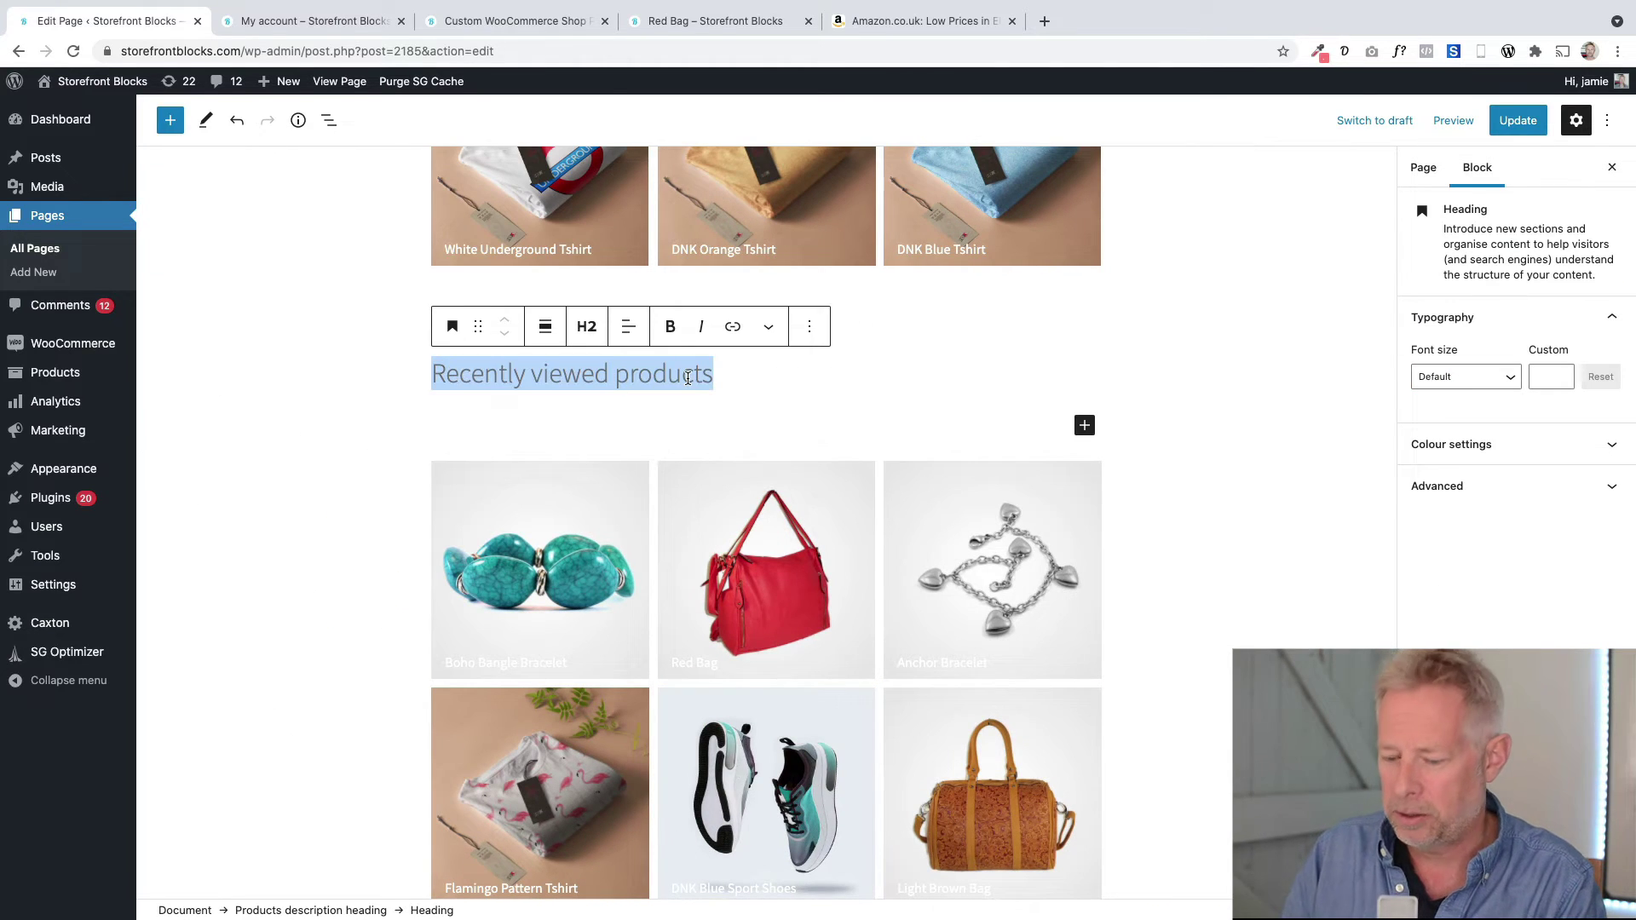
text(YOur)
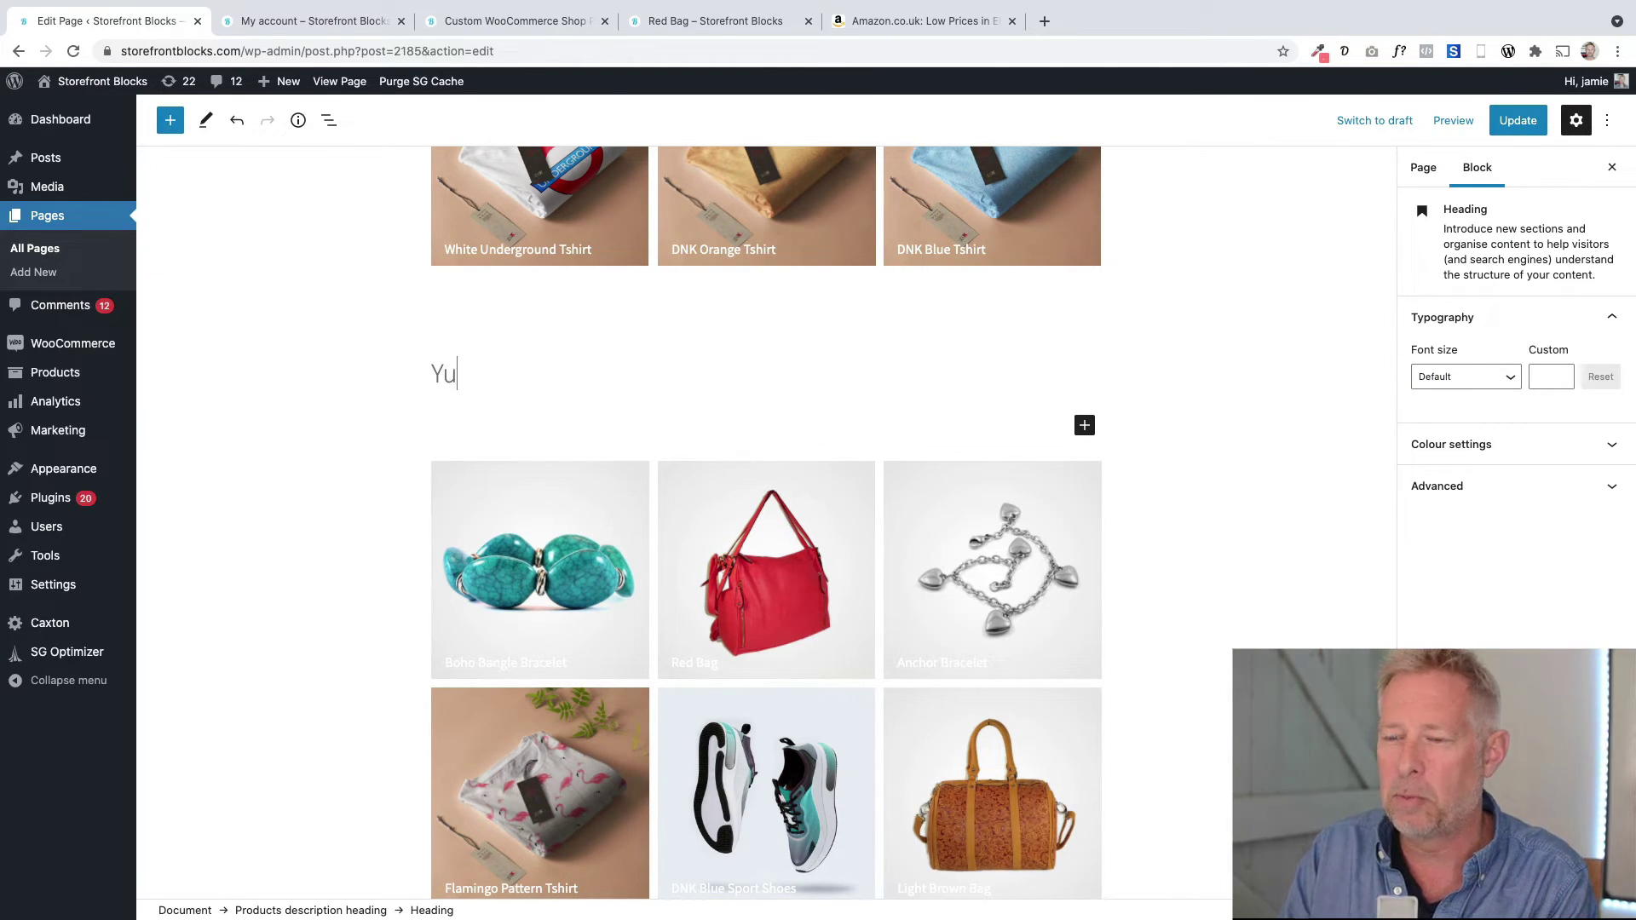
key(BackSpace)
text(our Products)
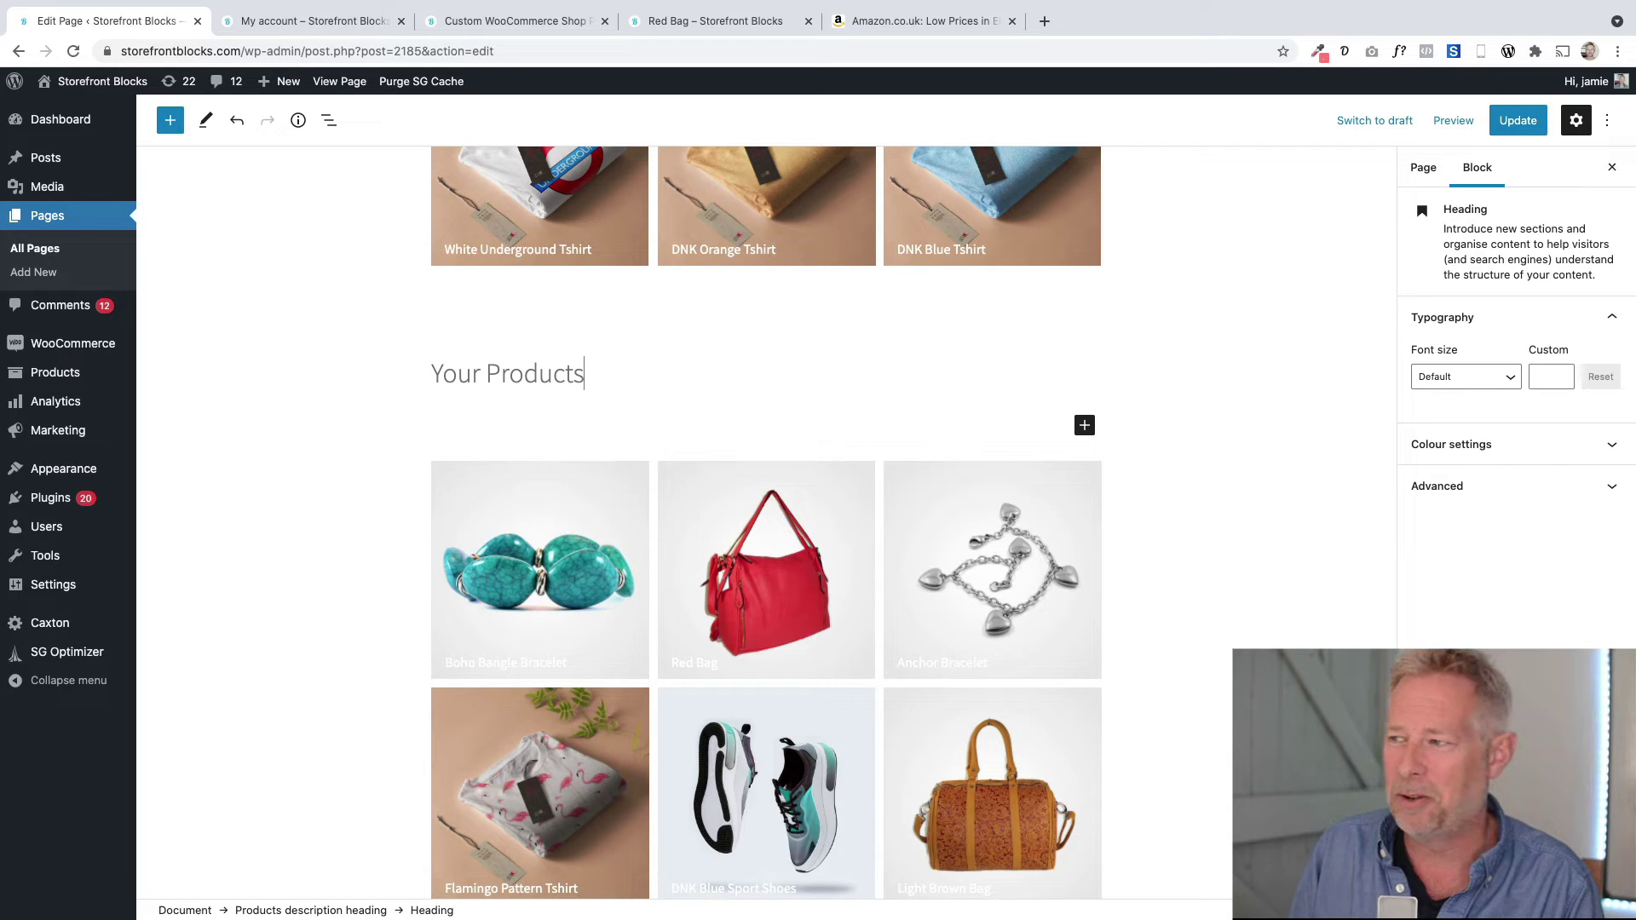
click(1518, 120)
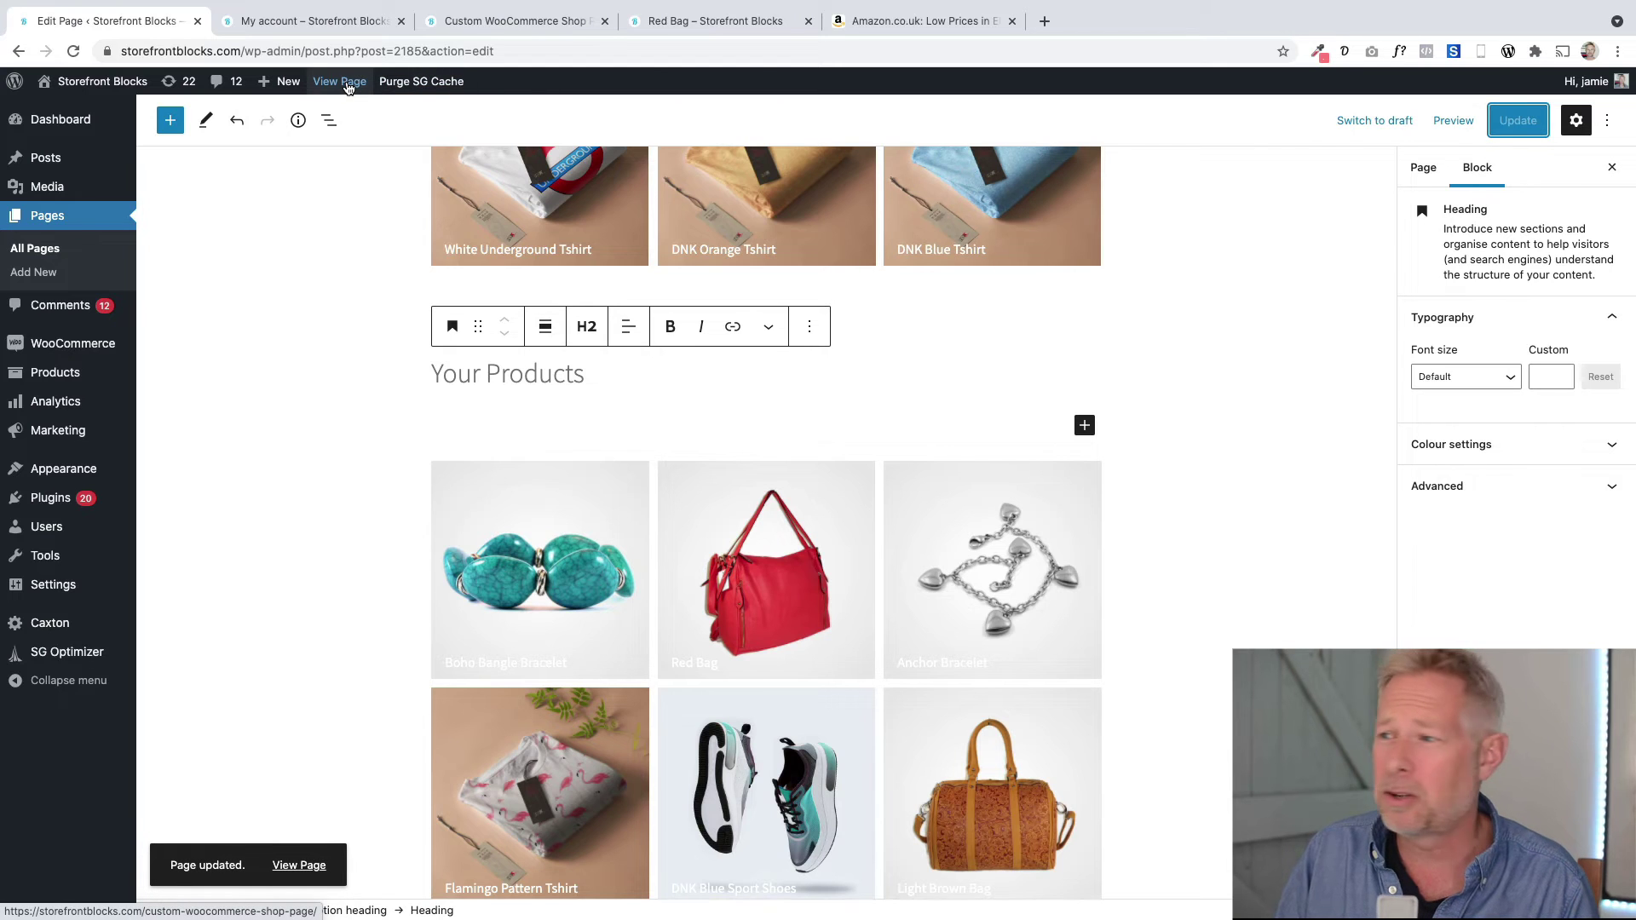
- Select the product grid, the Your Products heading and the empty paragraph beneath it
scroll(606, 536, down, 3)
click(606, 536)
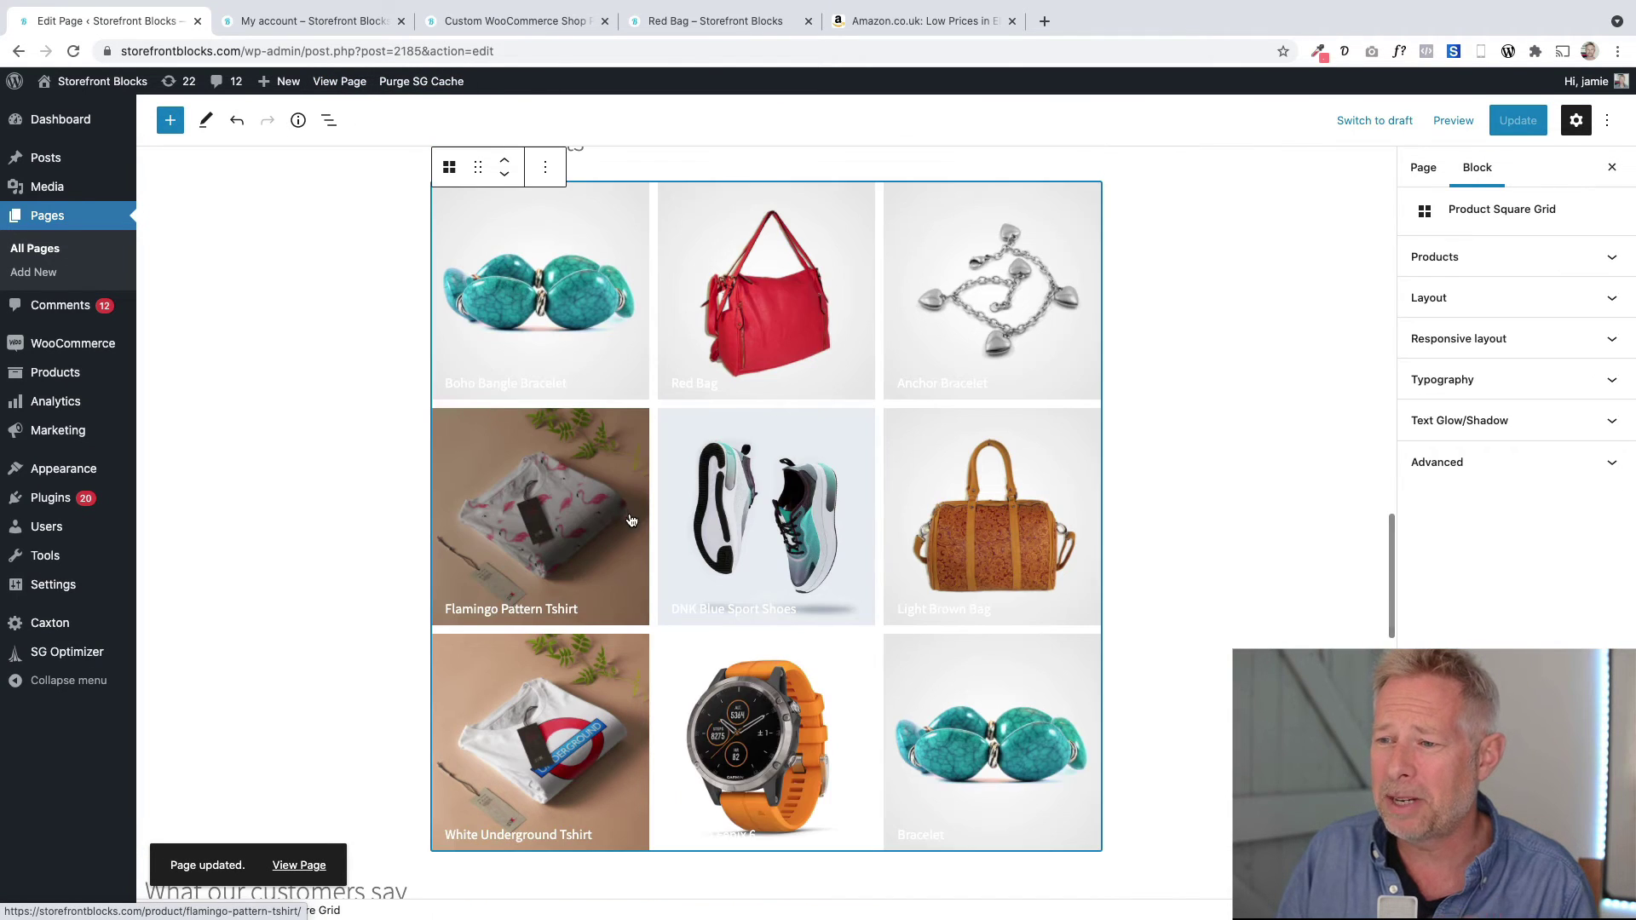
scroll(605, 536, up, 2)
click(621, 288)
scroll(621, 288, up, 1)
click(620, 288)
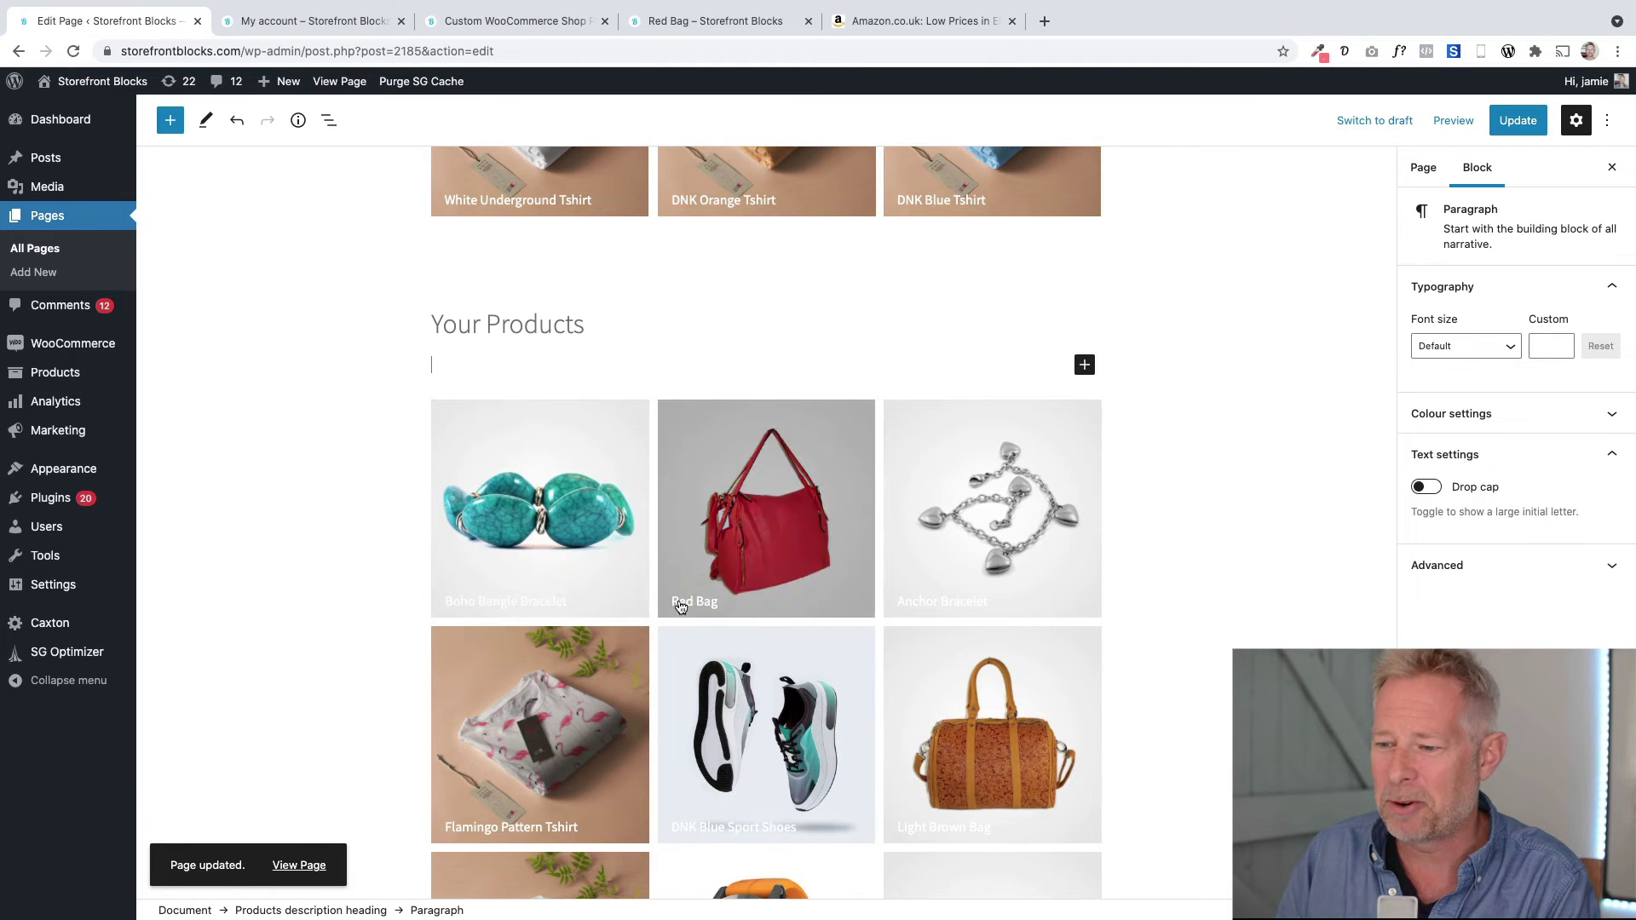
scroll(687, 602, down, 4)
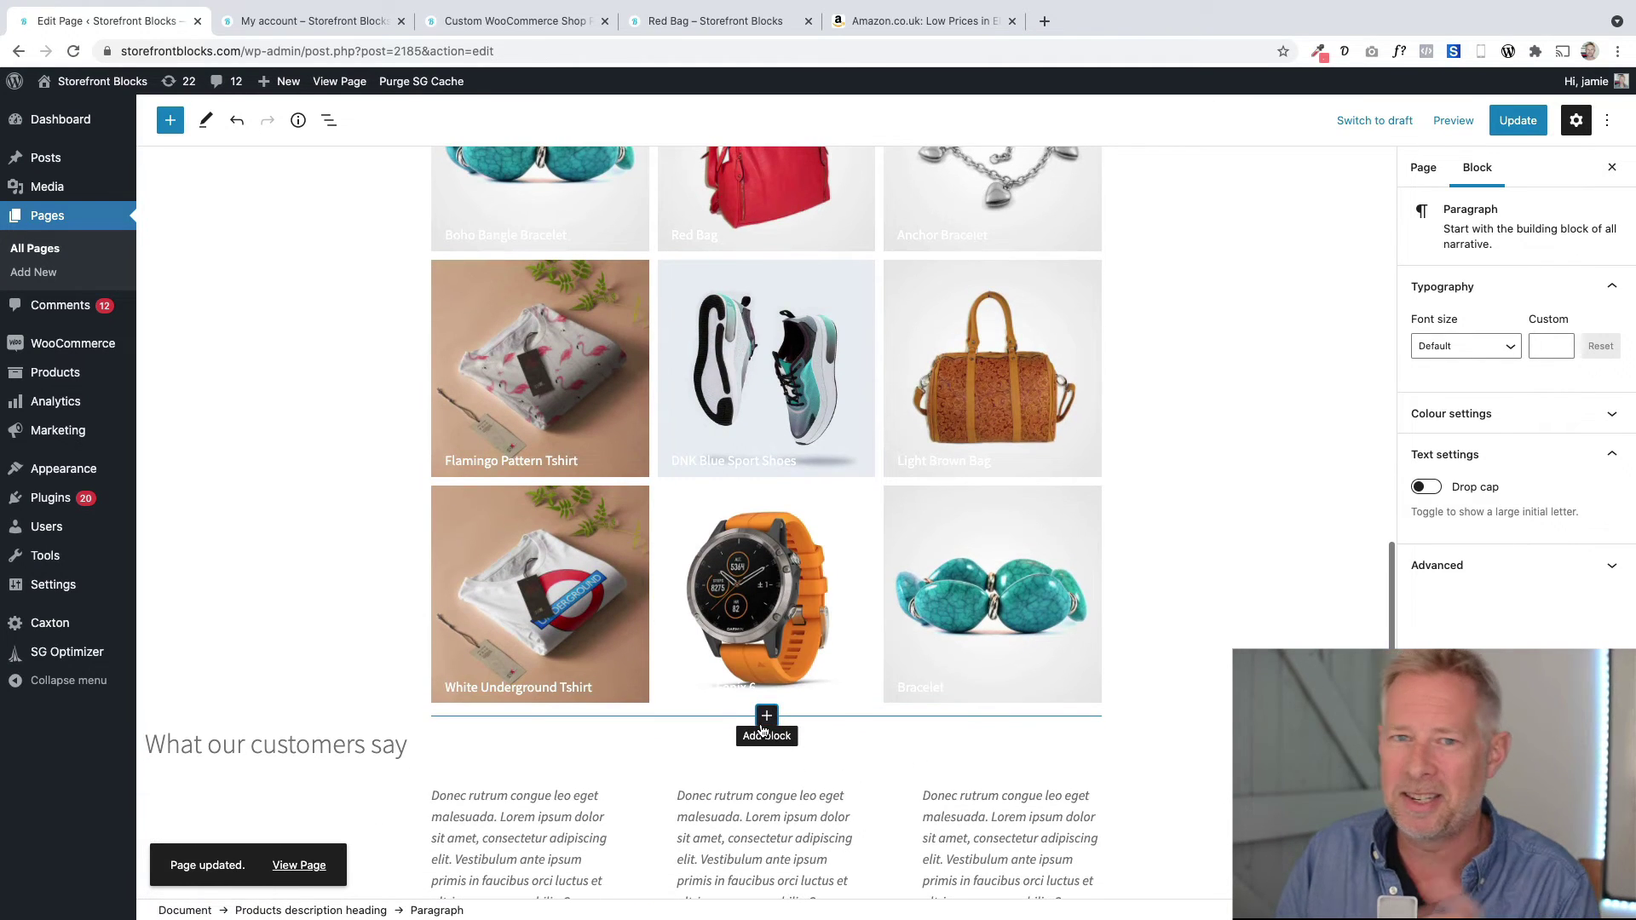
- Scroll the block inserter down to the Storefront Blocks collection
click(172, 130)
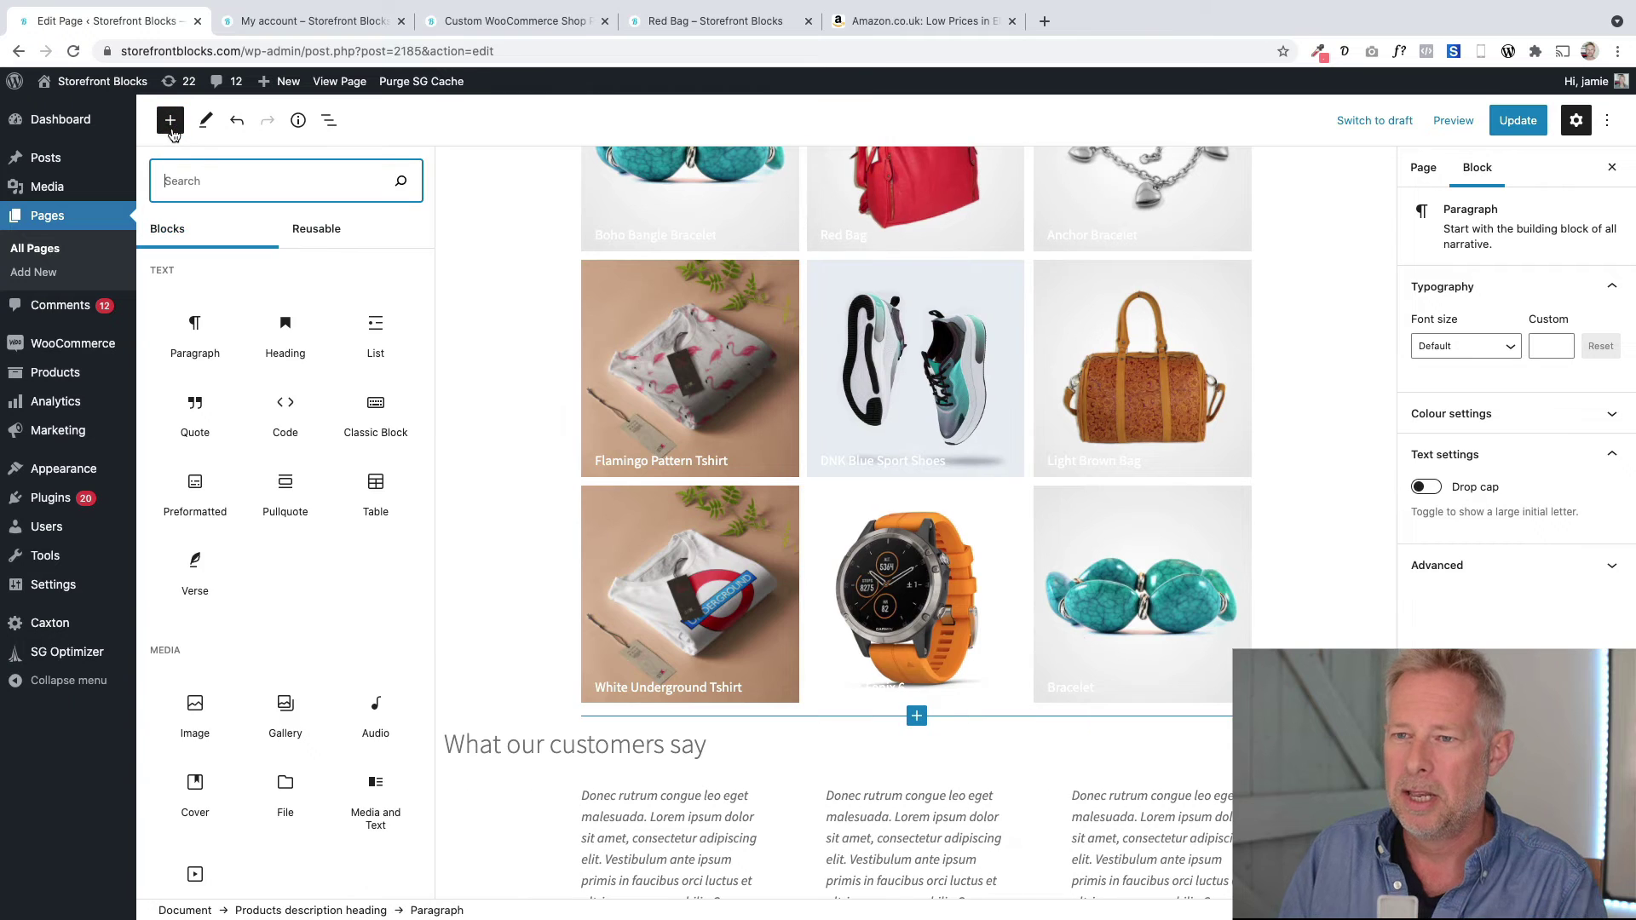
scroll(375, 596, down, 10)
scroll(364, 610, down, 10)
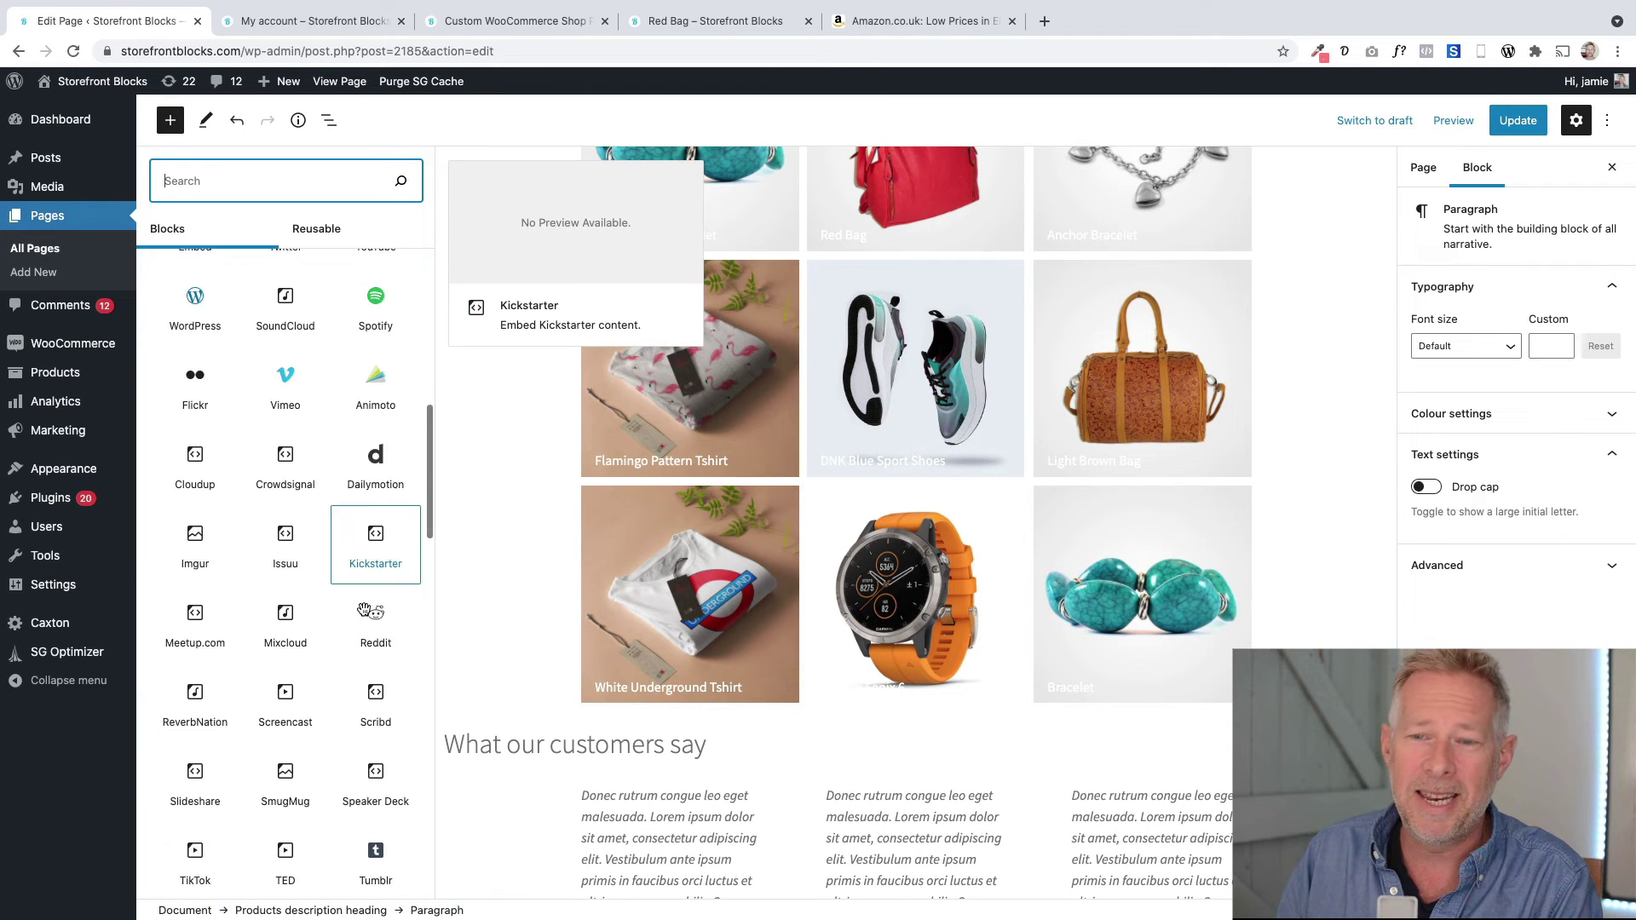
scroll(364, 615, down, 5)
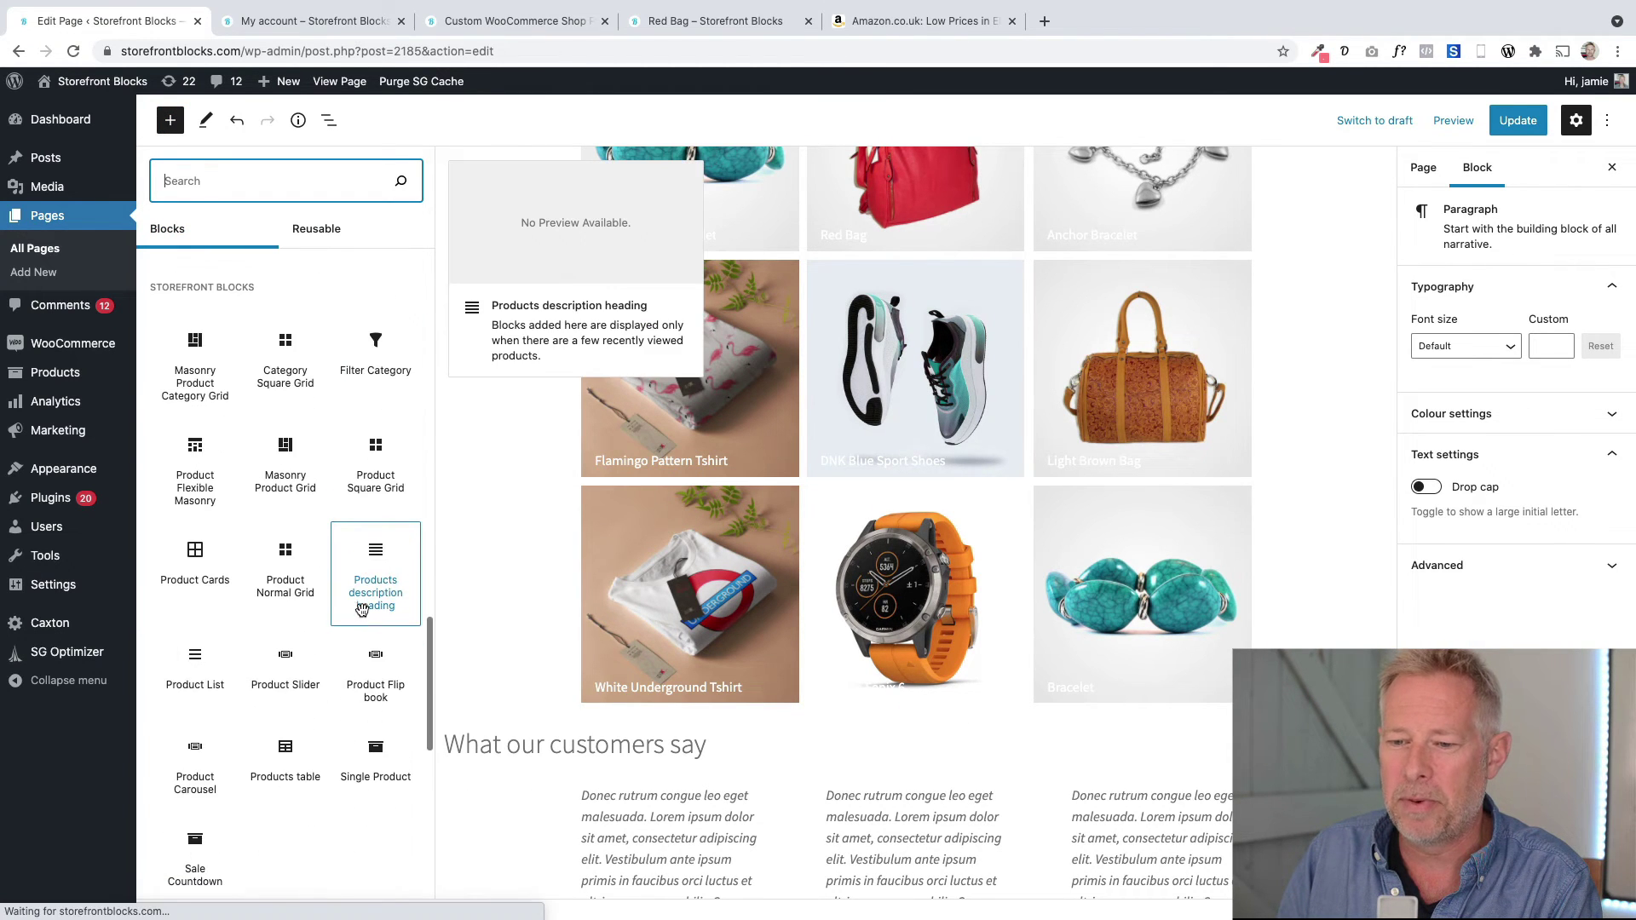
- Leave the editor for the home page and switch to the My account page
click(91, 88)
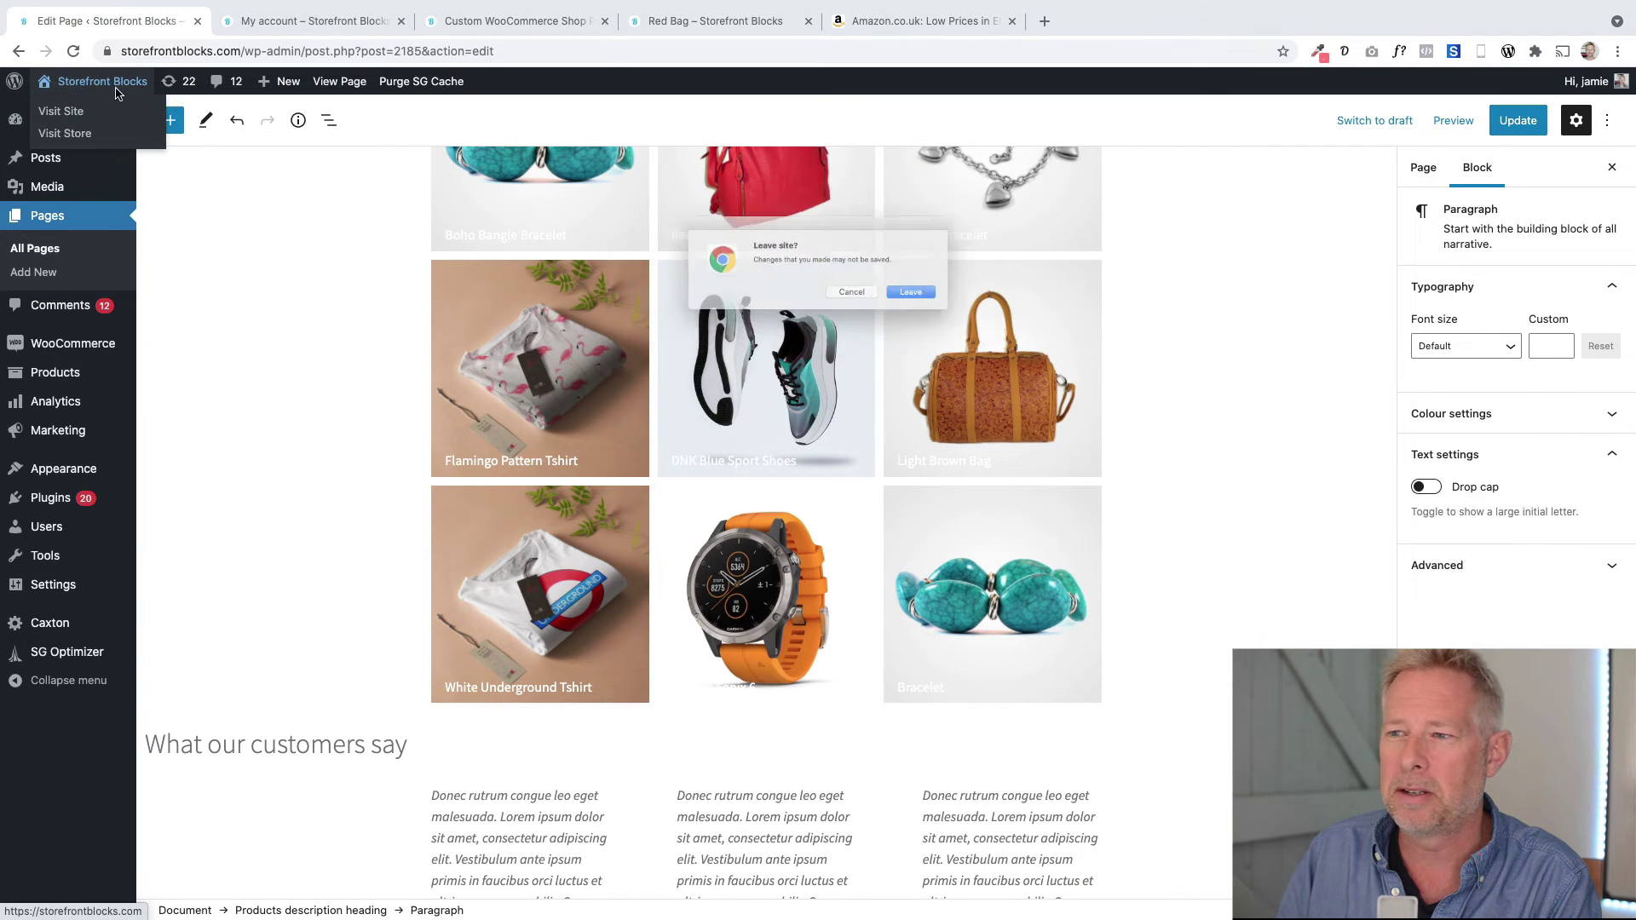
click(931, 305)
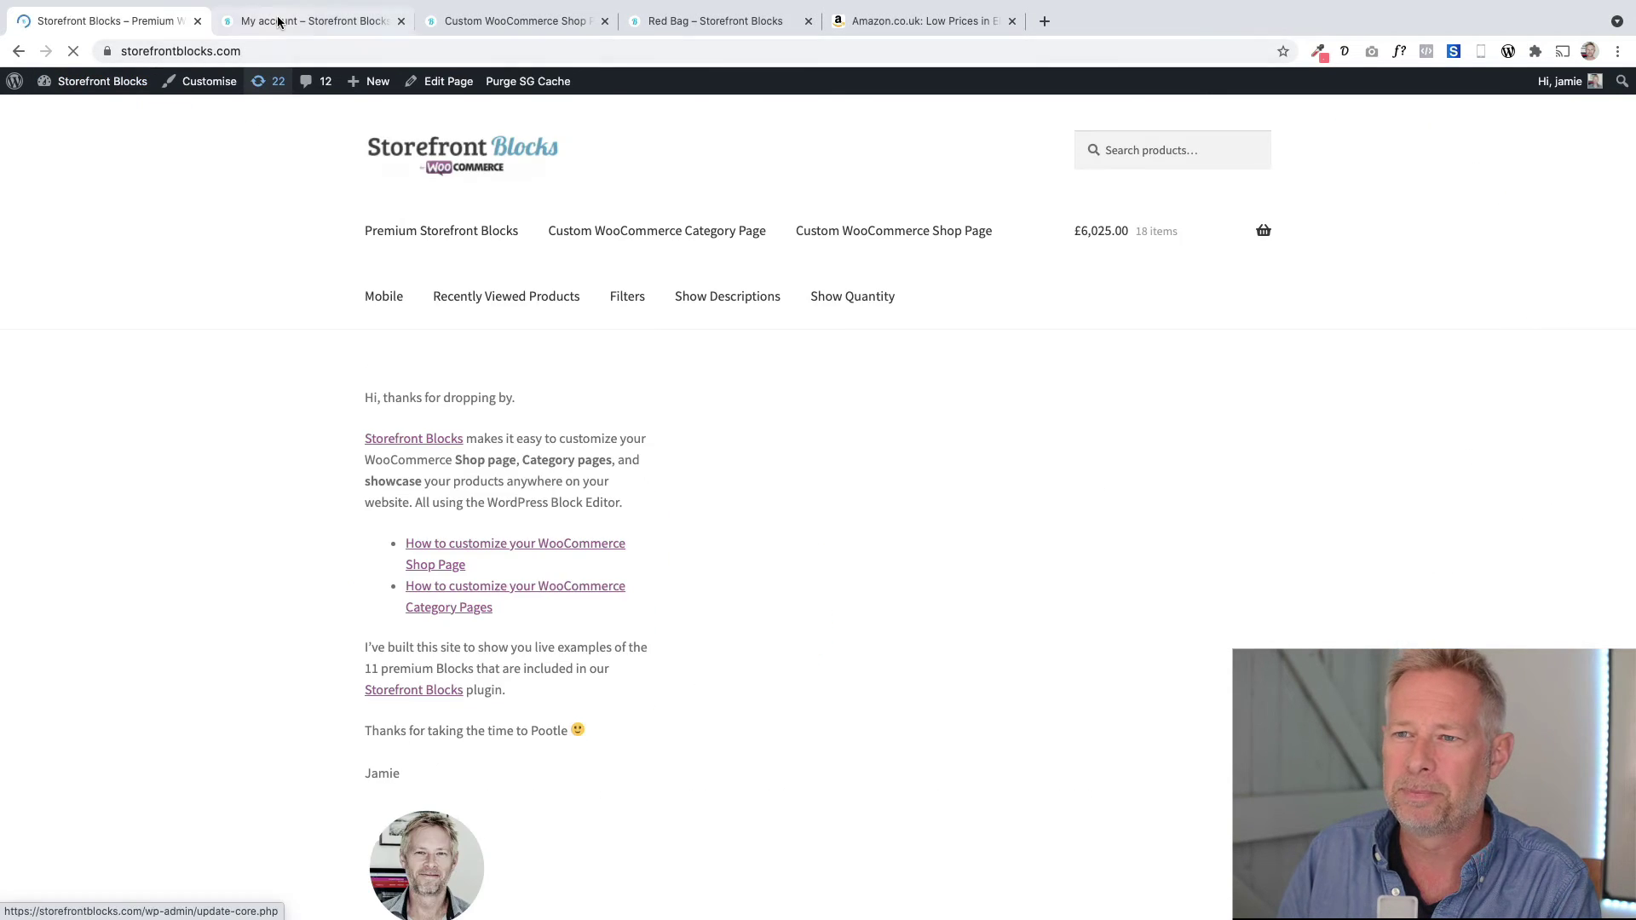
click(290, 21)
- Open the My account page for editing and select its Product List block
click(473, 81)
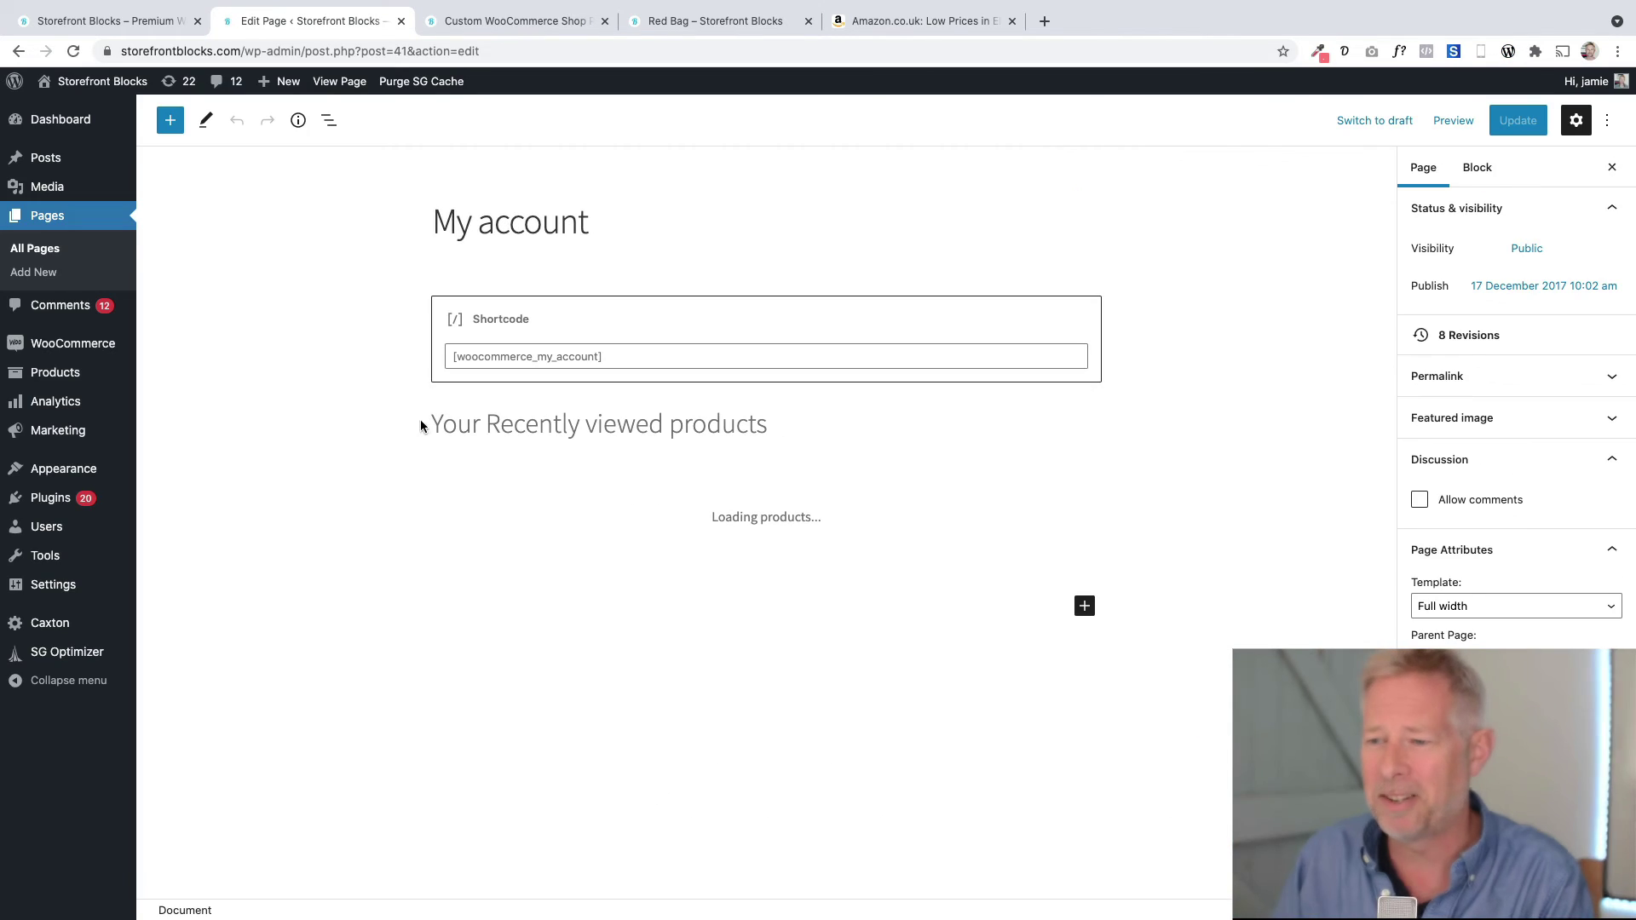
click(526, 428)
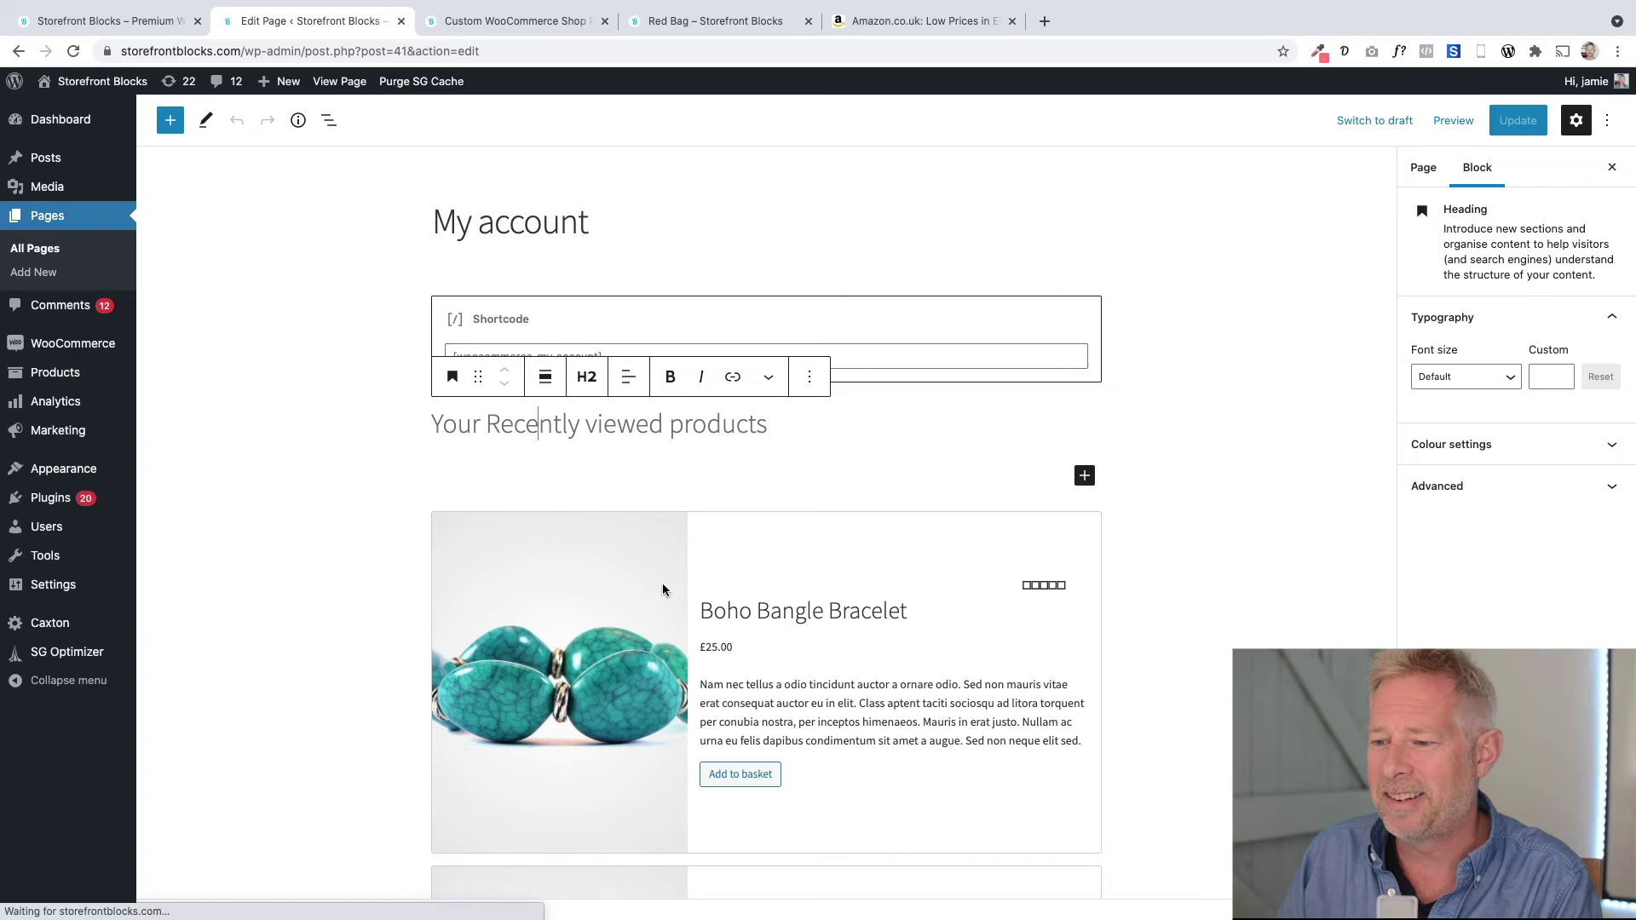
click(850, 576)
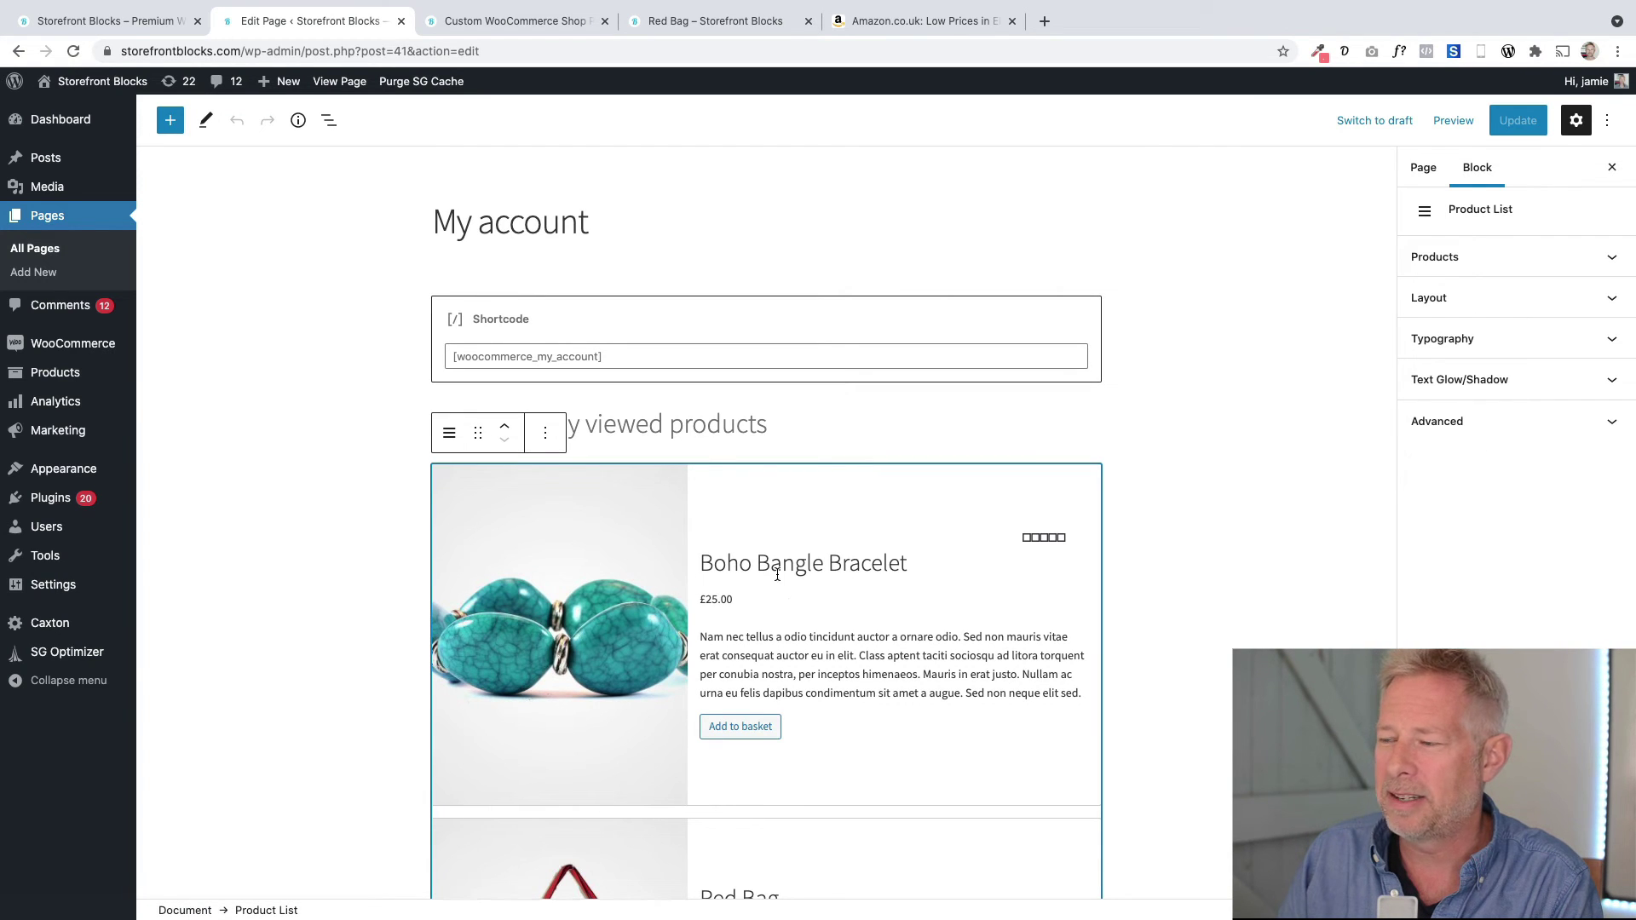
click(1440, 257)
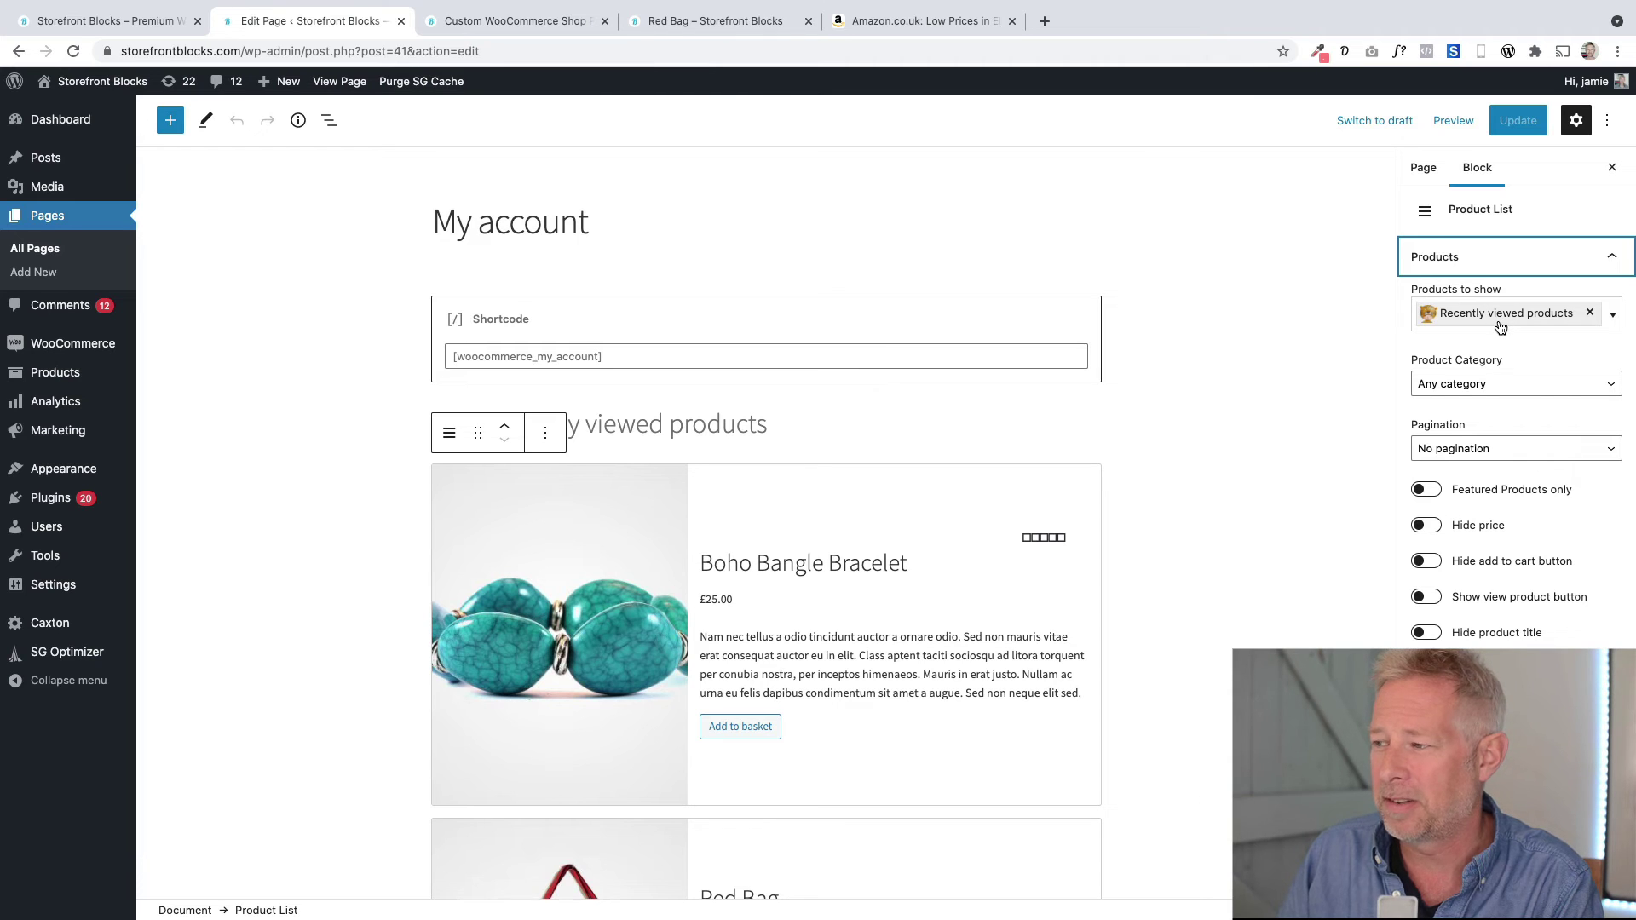
- Add DNK Black Shoes, Garmin Fenix 6 and DNK Green Sports Shoes to Products to show, then update
click(1615, 314)
click(1466, 473)
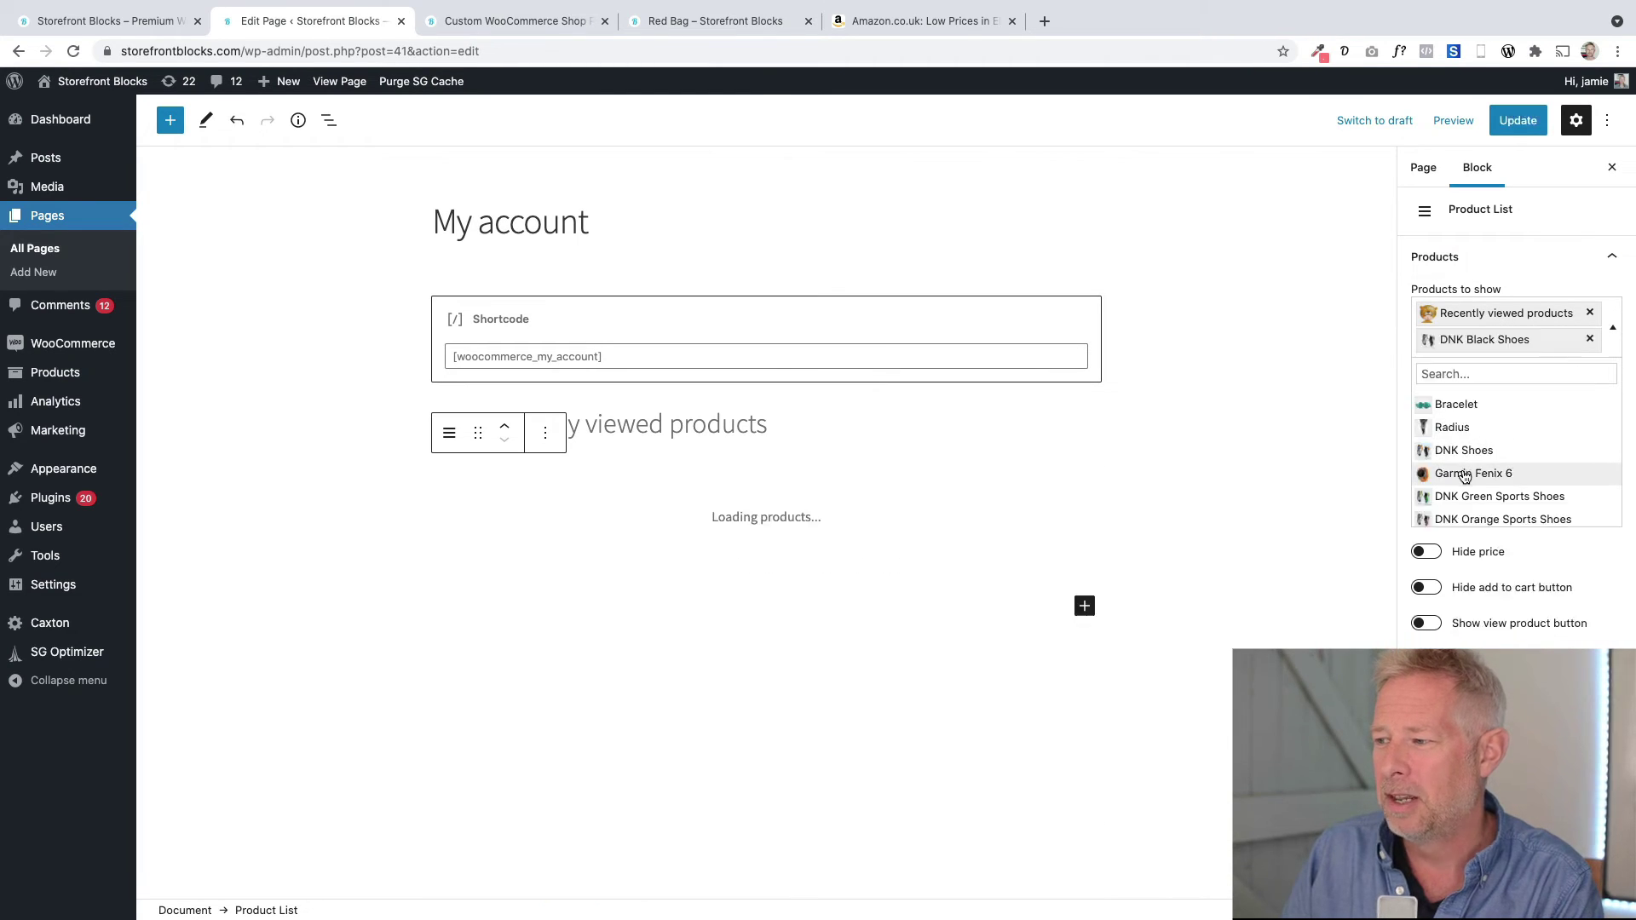
click(1464, 475)
click(1455, 497)
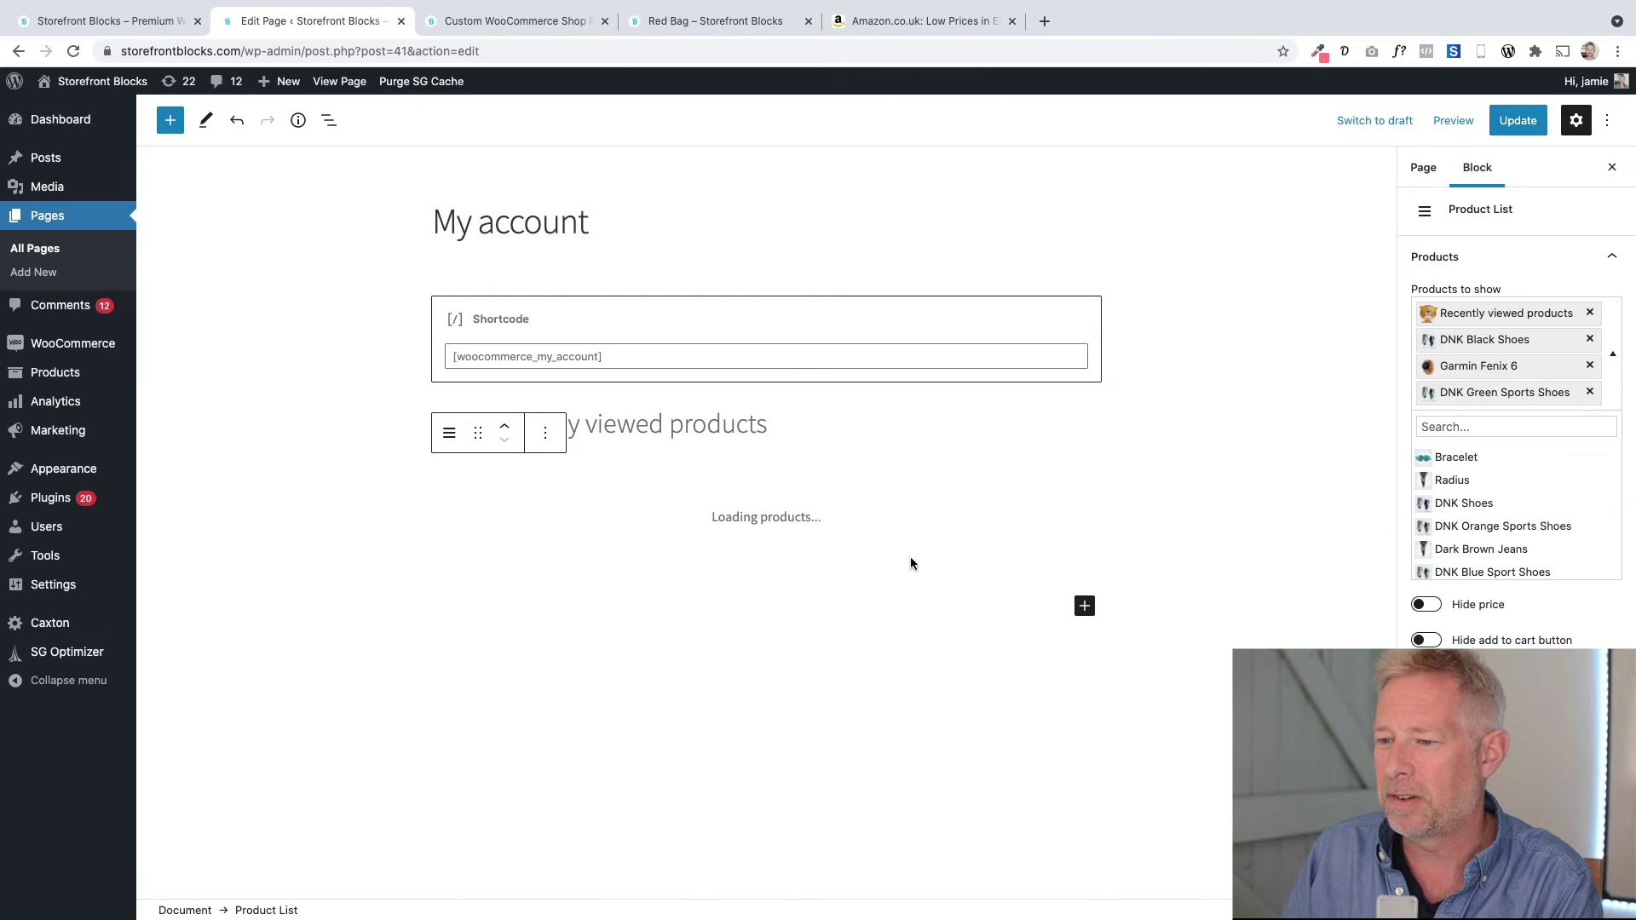
scroll(910, 562, down, 5)
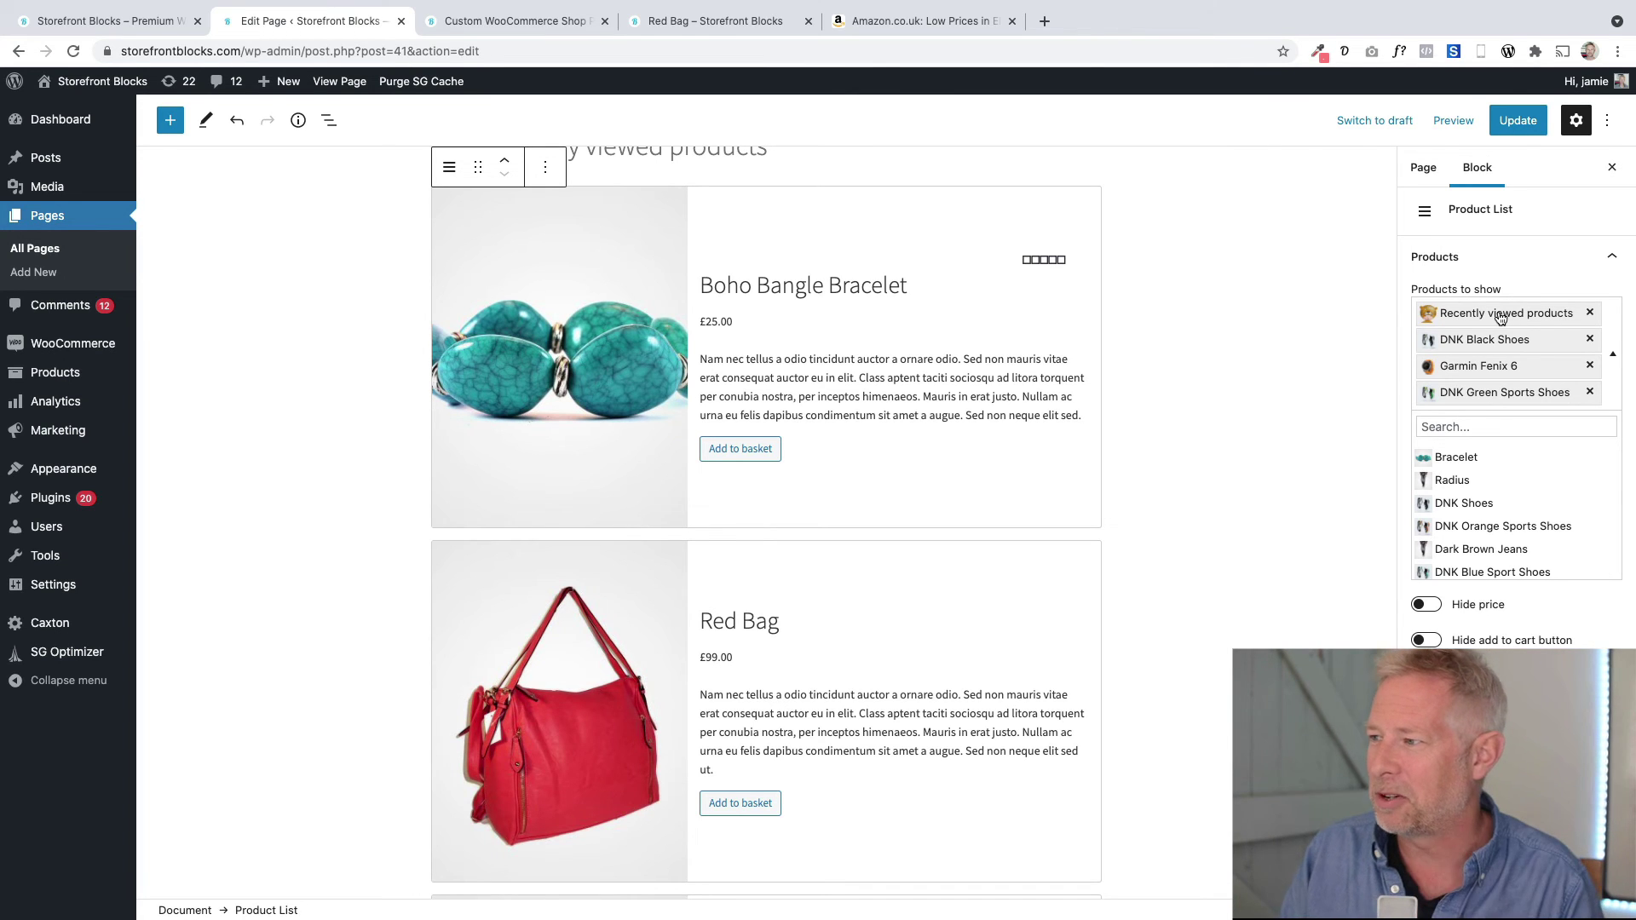
click(1518, 120)
- Place a Masonry Product Grid block below the Recently viewed heading
mouse_move(79, 85)
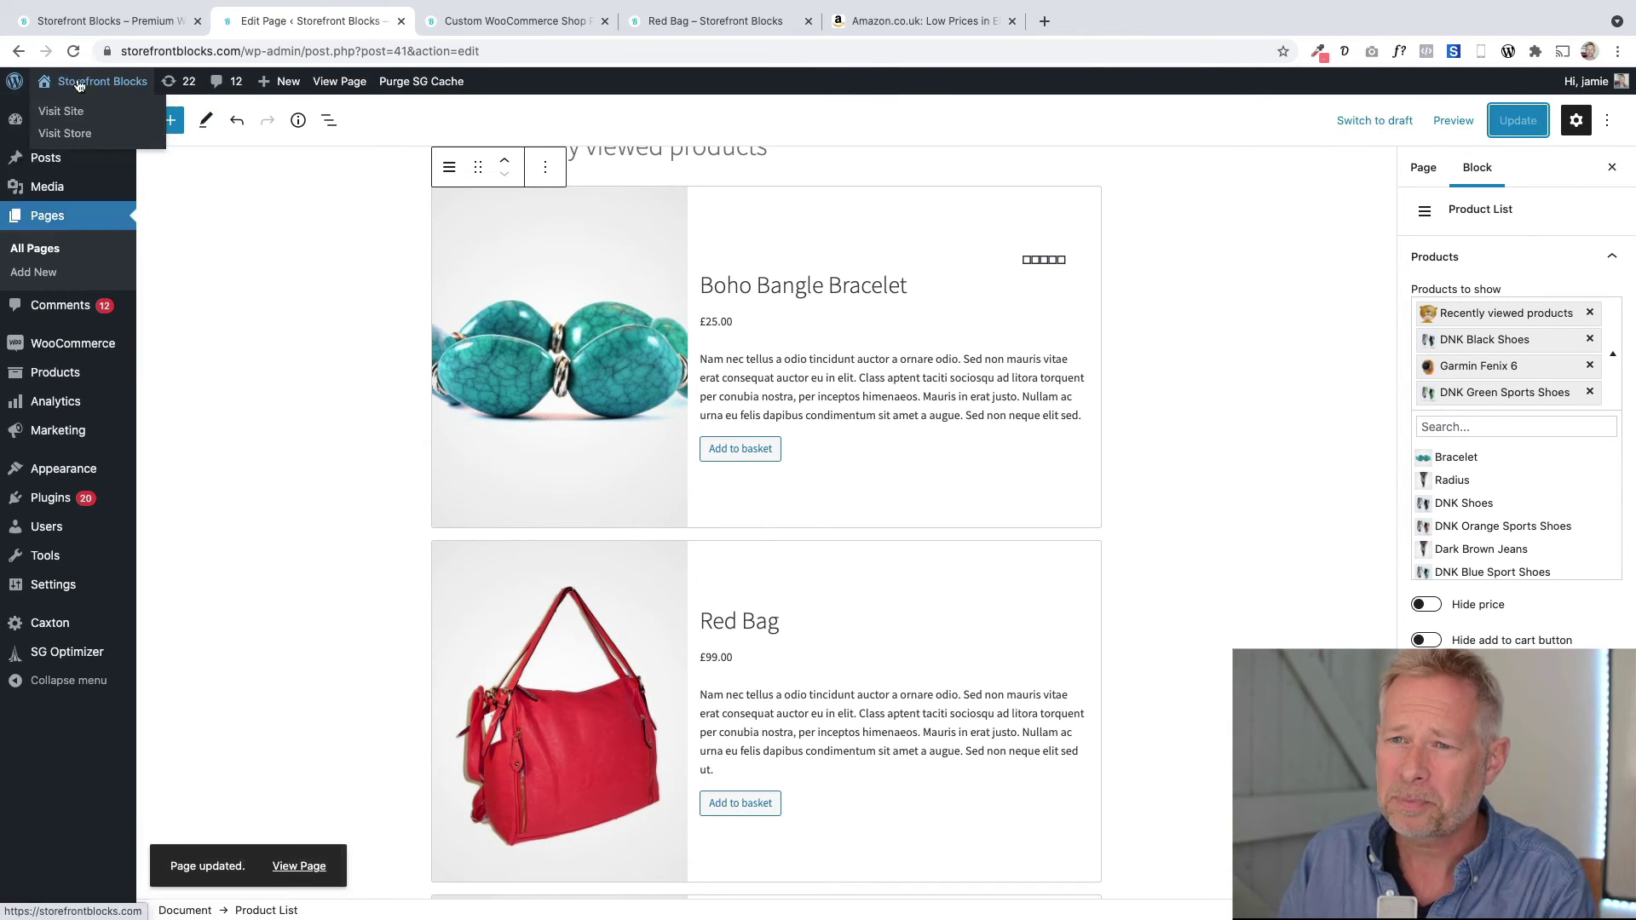
click(98, 22)
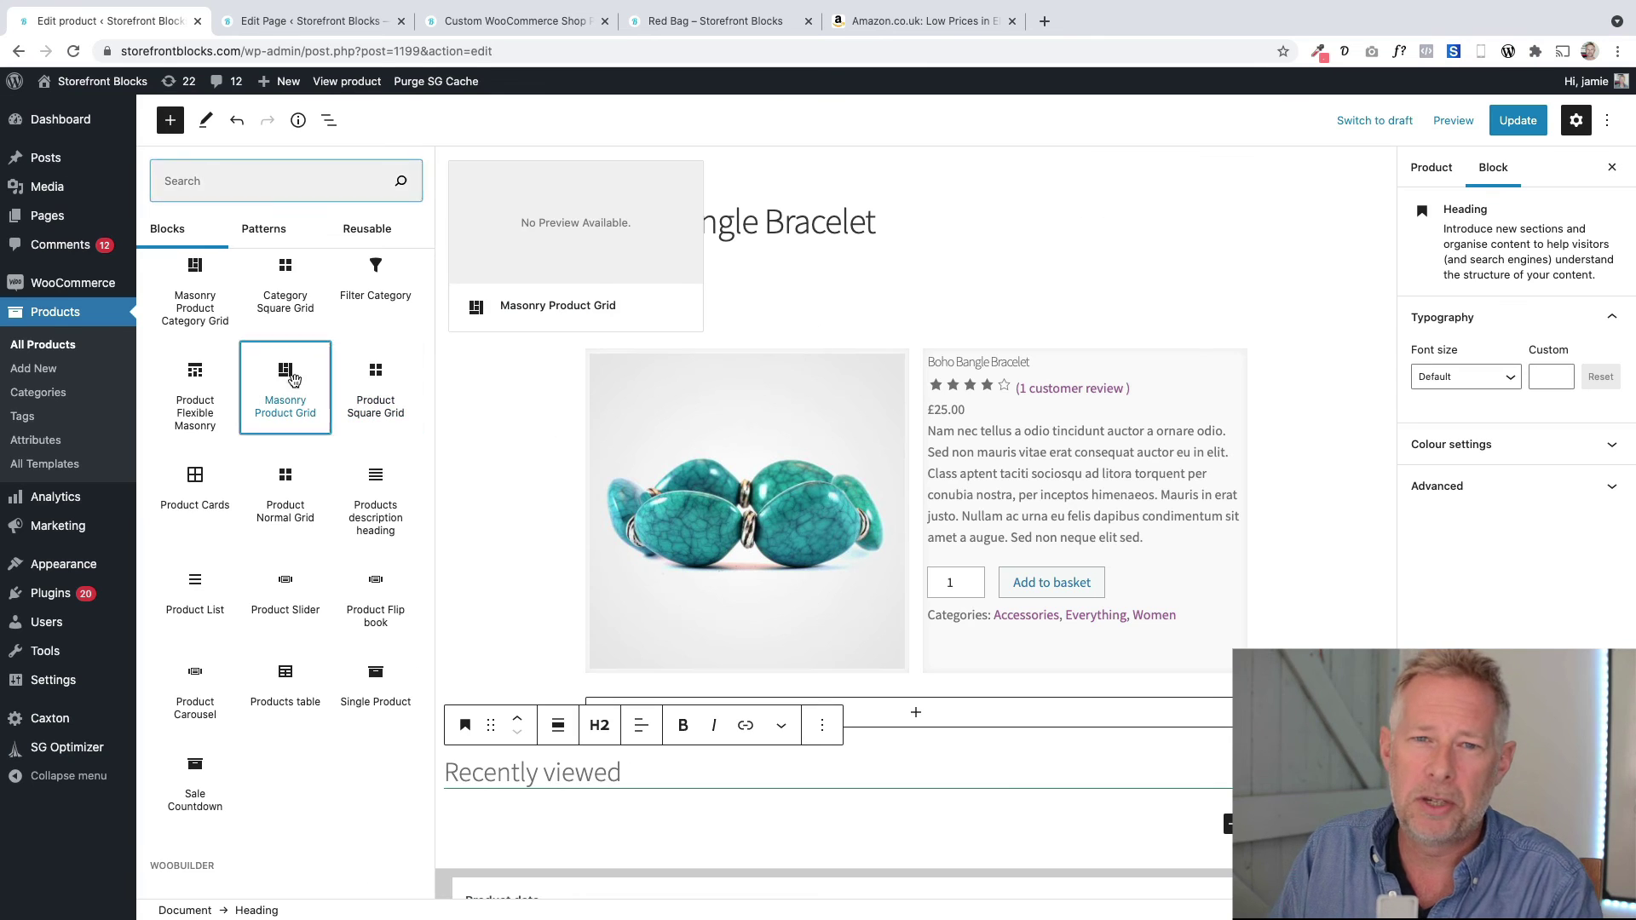
drag(285, 387, 857, 810)
scroll(972, 712, down, 6)
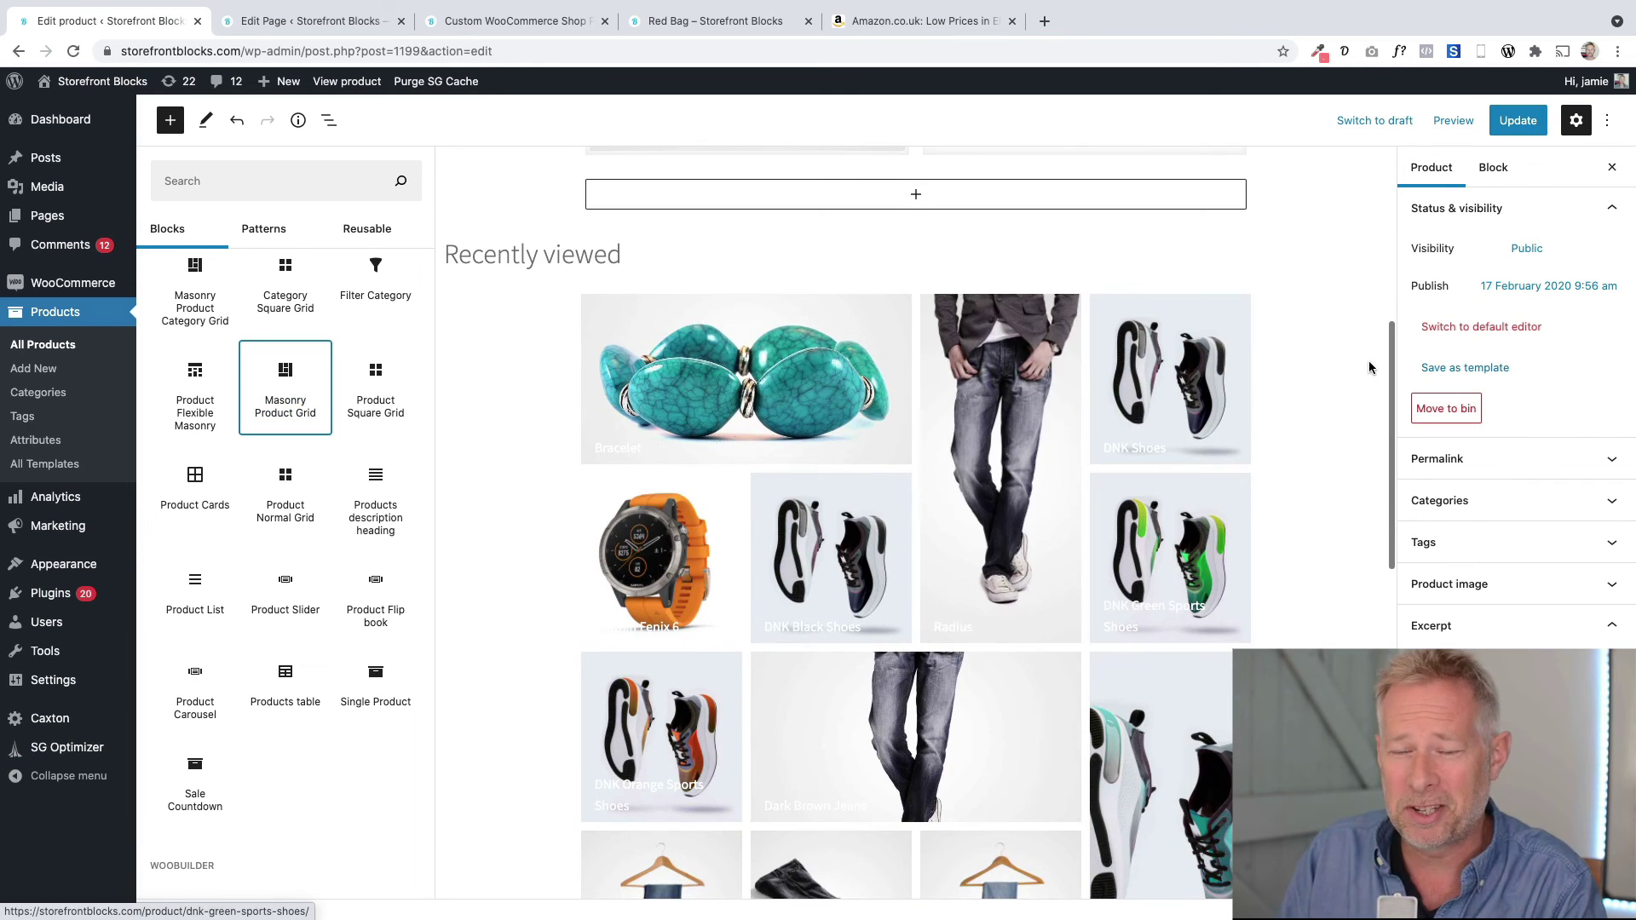
- Set the masonry grid's Products to show to Recently viewed products
click(1236, 417)
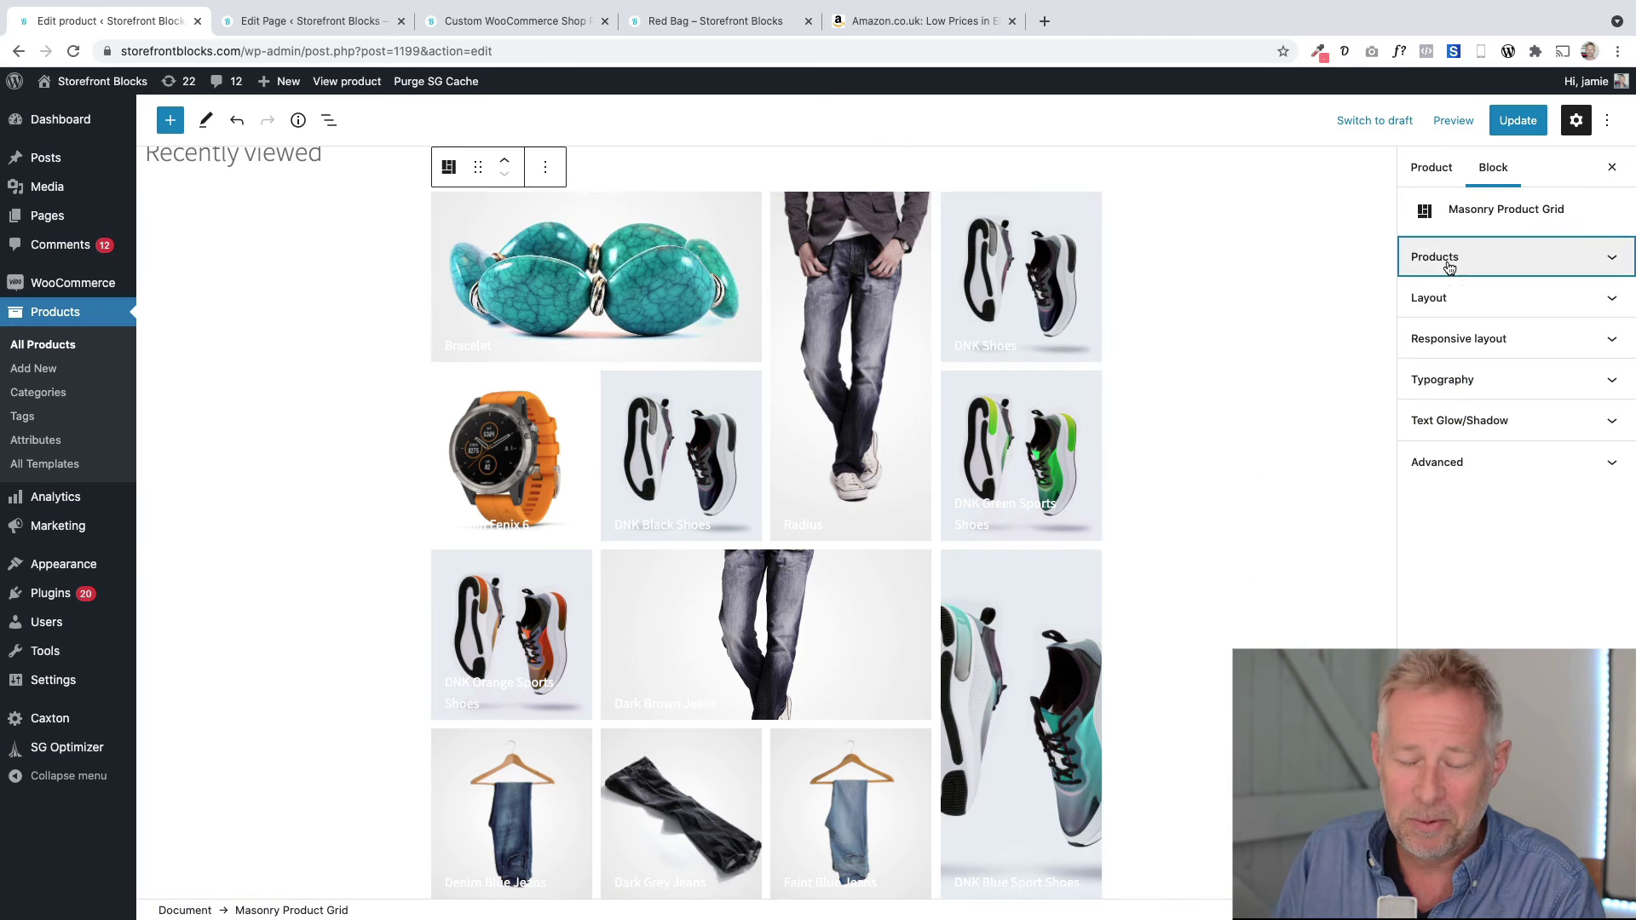
click(1443, 256)
click(1466, 308)
click(1472, 366)
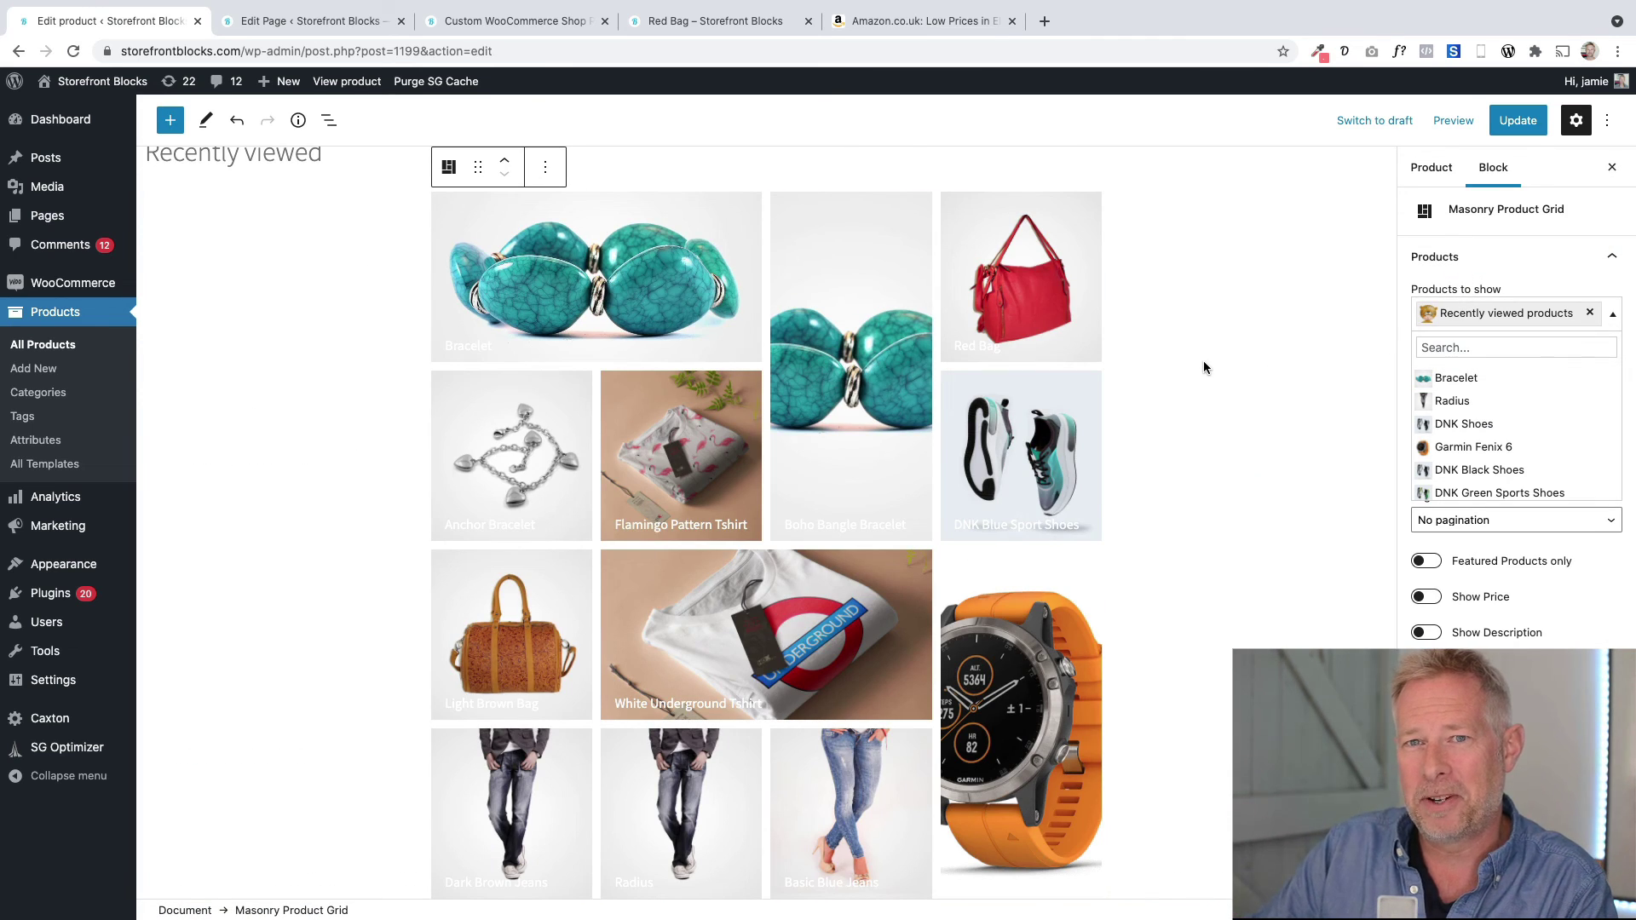
scroll(1203, 360, up, 8)
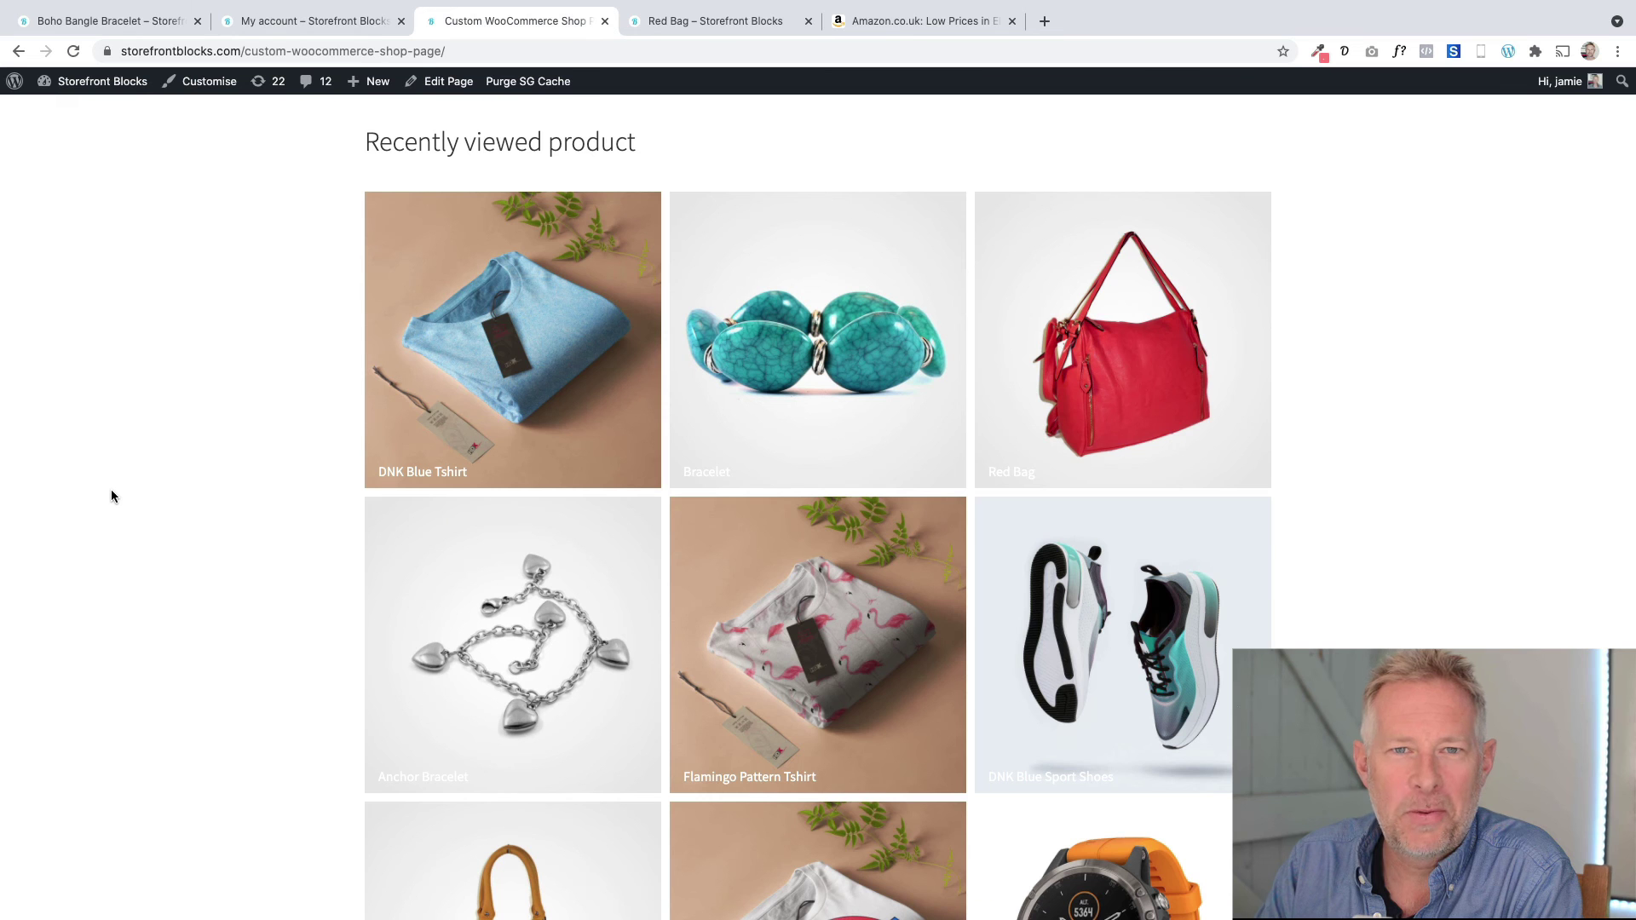